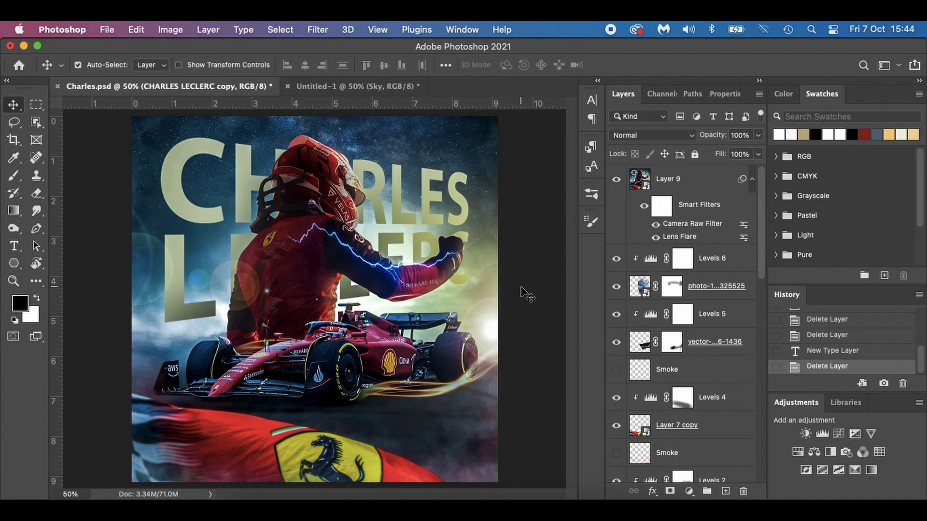
Show Layer 0 and the Sky layer in the Untitled-1 document, glancing at the finished Charles.psd design for reference.
left_click(344, 82)
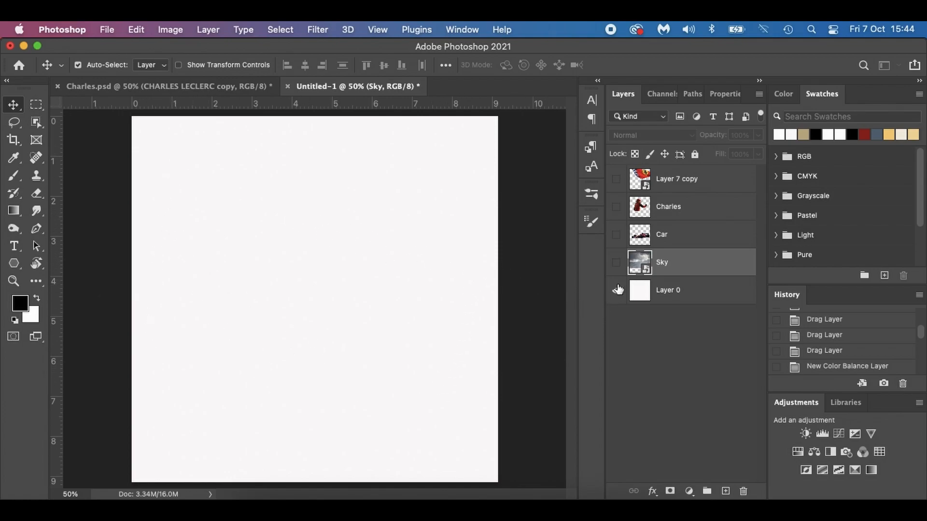
left_click(617, 265)
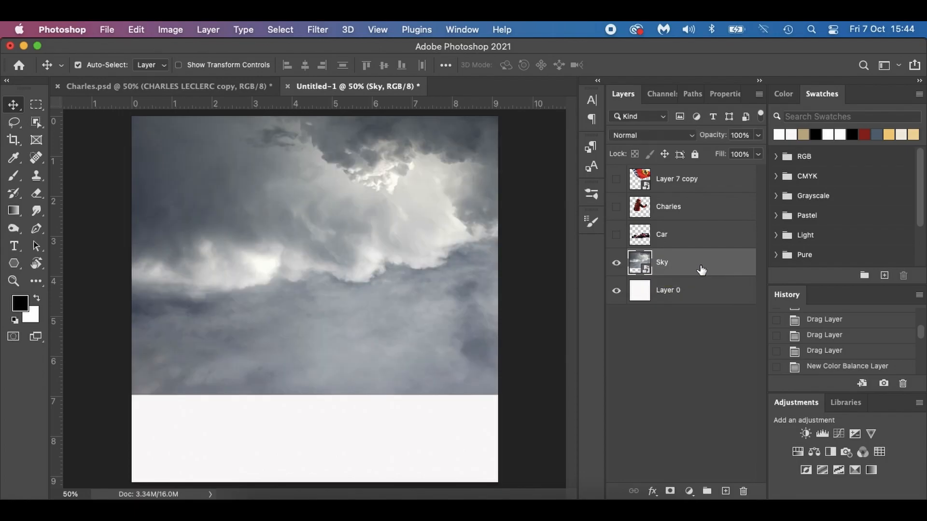
left_click(208, 86)
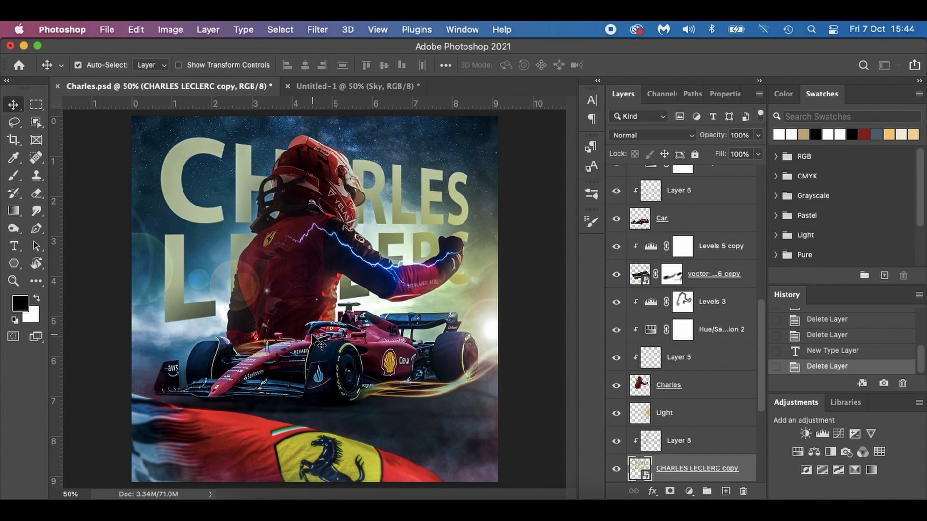
left_click(354, 88)
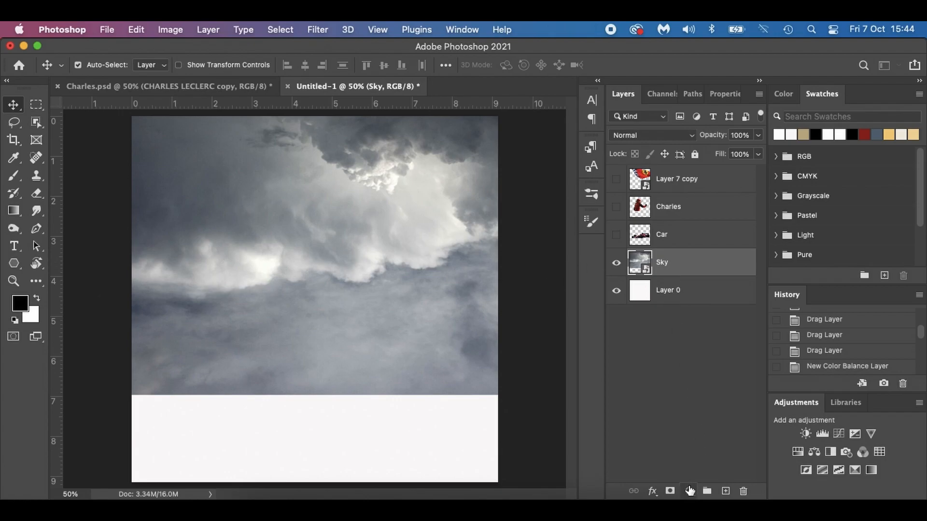
Add a Color Balance adjustment clipped to the Sky layer, with midtones at -13 toward cyan and shifted slightly toward blue.
left_click(689, 491)
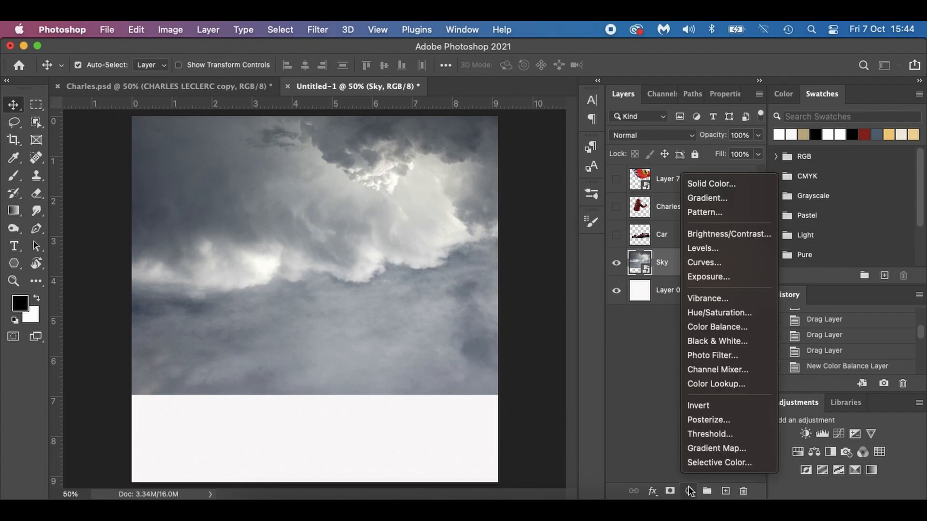
left_click(731, 327)
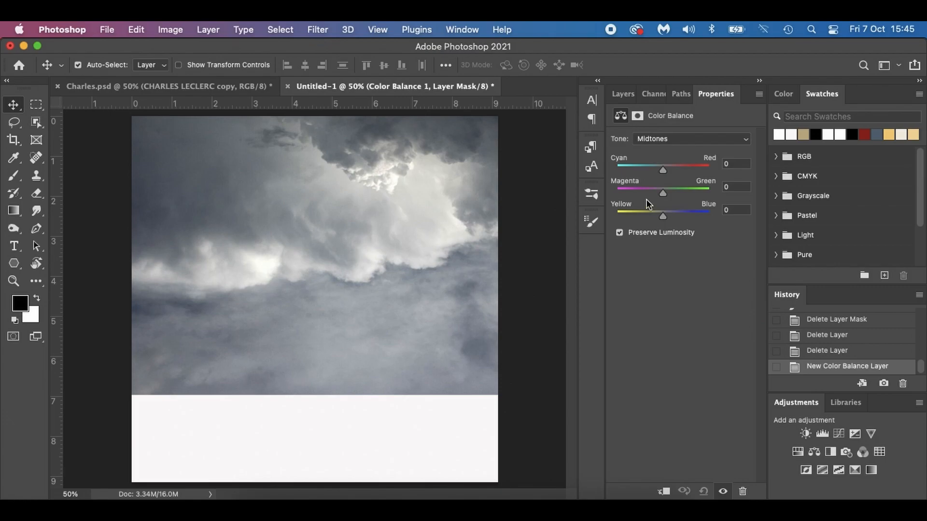
left_click(663, 170)
left_click_drag(664, 170, 656, 172)
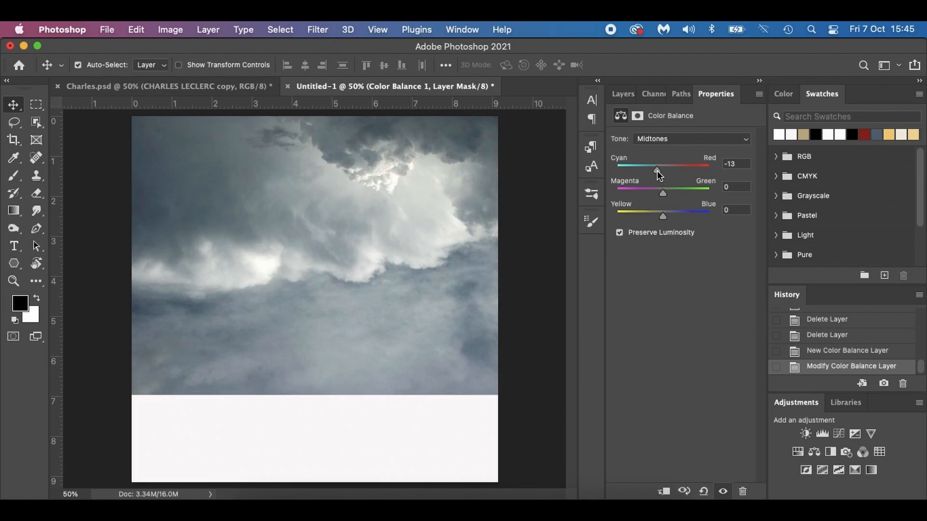
left_click_drag(663, 217, 668, 218)
left_click(623, 94)
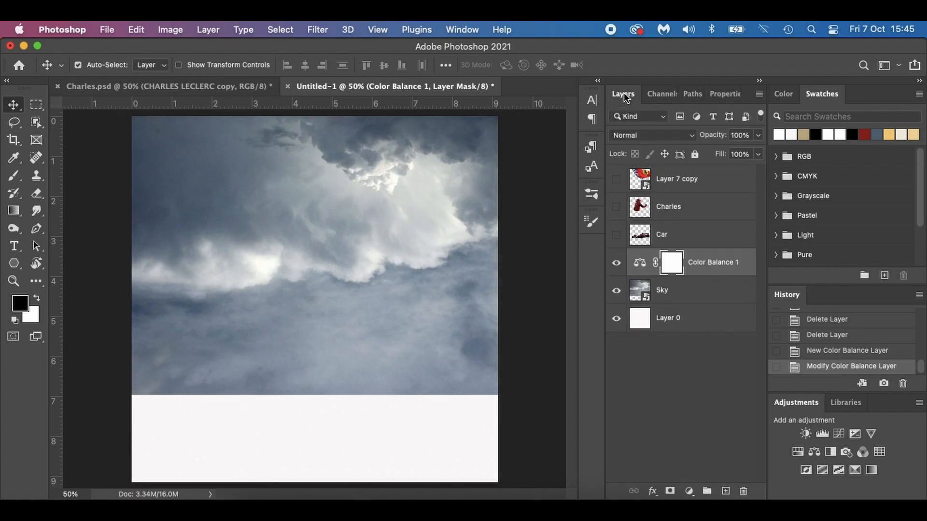
left_click(700, 276, "alt")
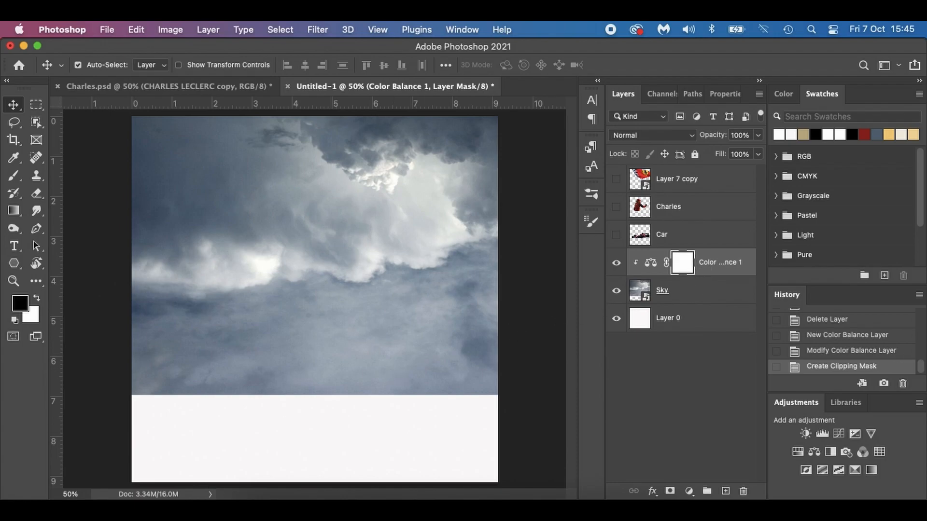
Place the Milky Way image S463HbXSHA4zUhoENDSheb.jpg above the sky, enlarged beyond the canvas width and covering the upper part.
left_click(257, 504)
left_click_drag(777, 237, 191, 249)
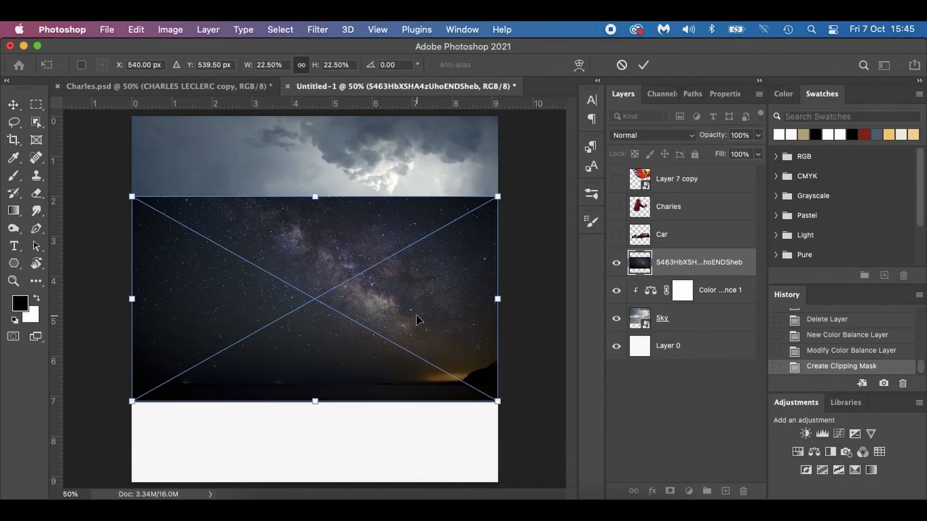
left_click_drag(498, 401, 590, 453)
mouse_move(466, 405)
left_mouse_down()
mouse_move(436, 396)
mouse_move(453, 400)
left_mouse_up()
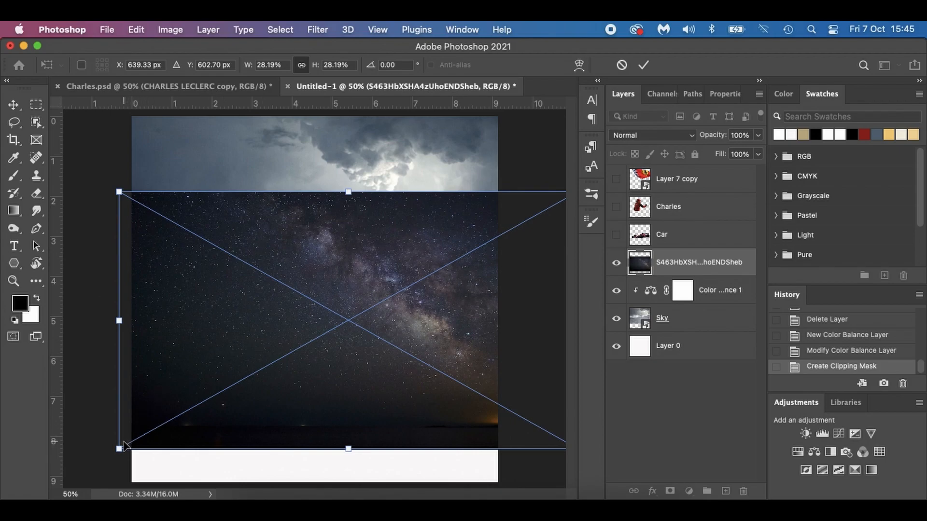
left_click_drag(128, 460, 96, 478)
left_click_drag(233, 393, 244, 307)
key("Return")
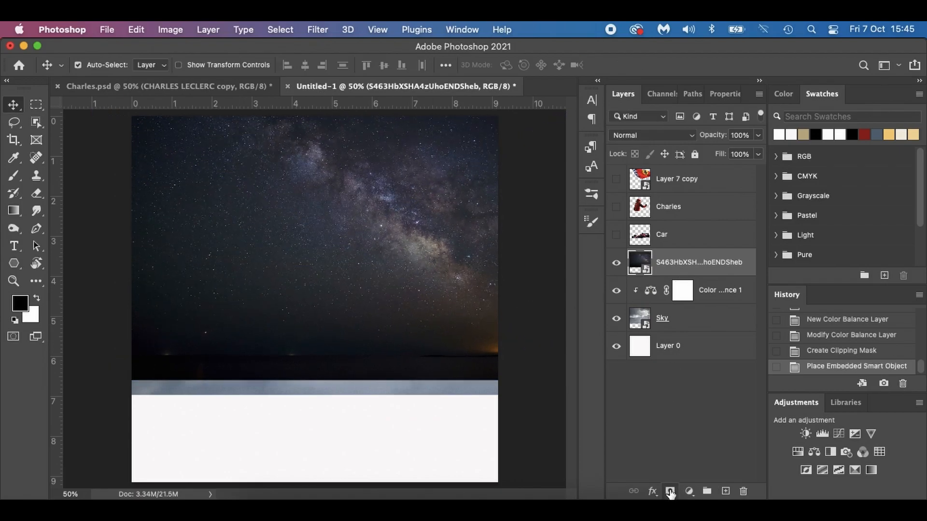
Add a layer mask to the starry sky layer and set the brush to 53% opacity, 62% flow and size 600.
left_click(670, 491)
key("b")
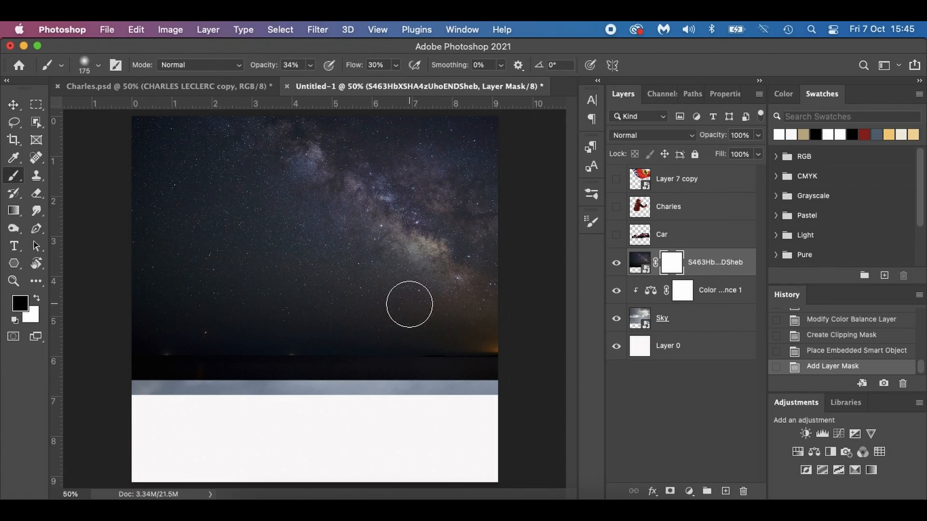
left_click_drag(256, 69, 268, 68)
left_click_drag(354, 72, 366, 68)
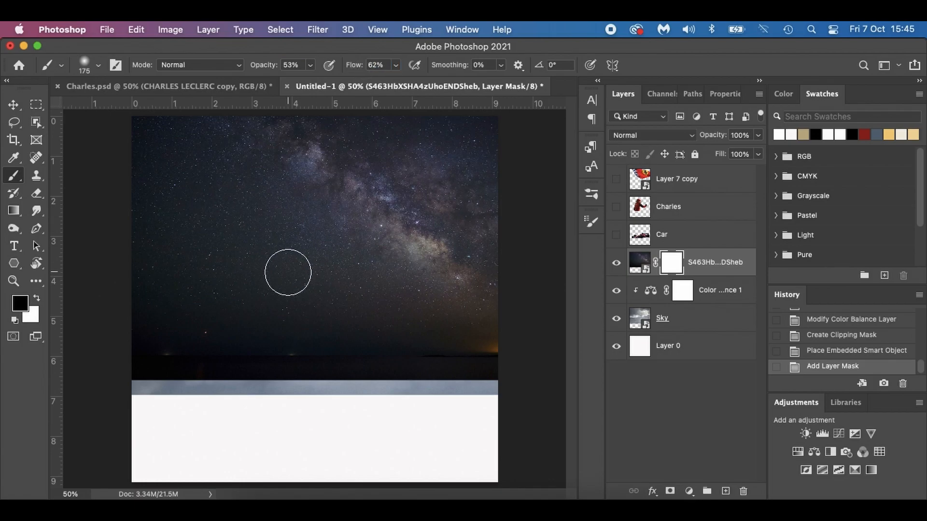
key("bracketright")
key("bracketright")
key("bracketright")
key("bracketright")
key("bracketright")
key("bracketright")
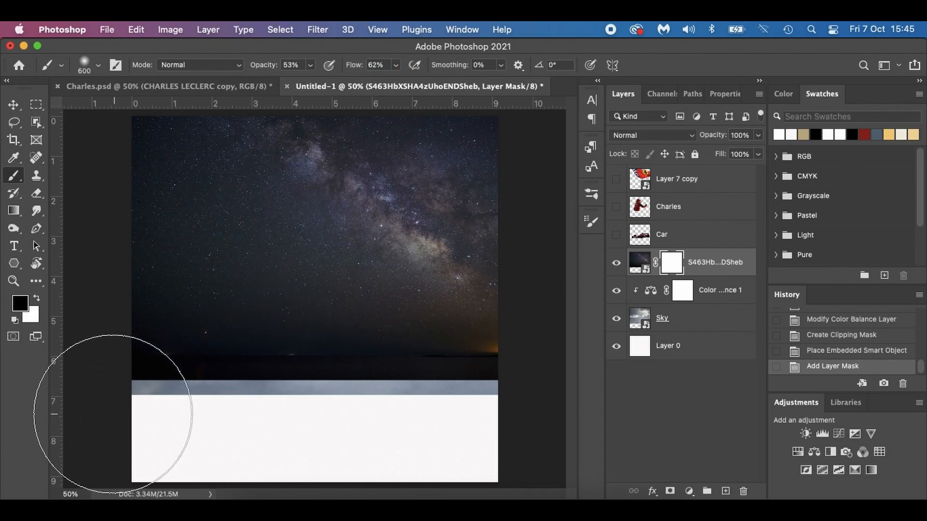
Paint black across the lower part of the starry sky's mask at brush sizes 600 and 300, blending it into the clouds.
mouse_move(189, 403)
left_mouse_down()
mouse_move(472, 410)
mouse_move(222, 409)
mouse_move(511, 427)
mouse_move(419, 427)
mouse_move(506, 410)
mouse_move(393, 423)
mouse_move(443, 423)
mouse_move(147, 430)
mouse_move(406, 409)
left_mouse_up()
key("bracketleft")
key("bracketleft")
key("bracketleft")
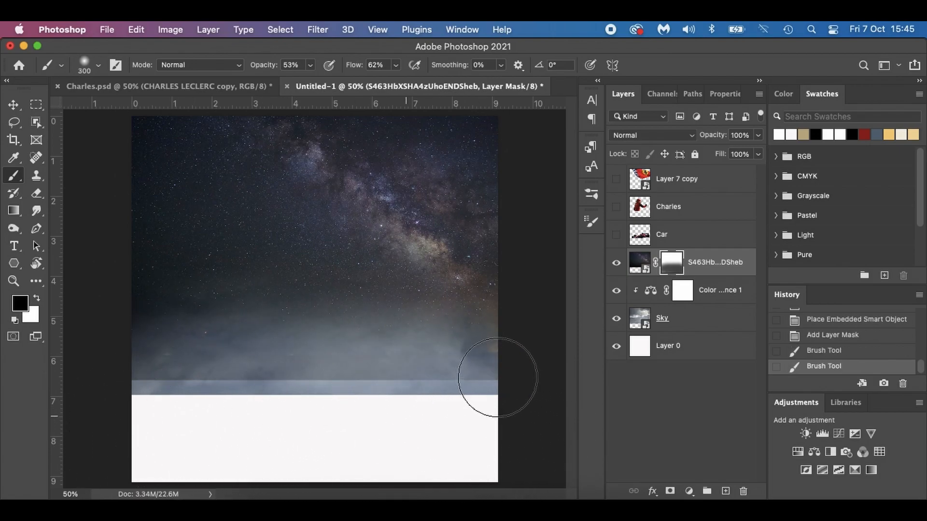
mouse_move(484, 379)
left_mouse_down()
mouse_move(517, 378)
mouse_move(125, 396)
mouse_move(292, 383)
mouse_move(257, 404)
mouse_move(139, 398)
mouse_move(275, 392)
mouse_move(386, 410)
mouse_move(350, 402)
mouse_move(447, 382)
mouse_move(495, 387)
mouse_move(129, 400)
mouse_move(495, 366)
mouse_move(294, 383)
mouse_move(370, 377)
mouse_move(382, 390)
mouse_move(448, 399)
mouse_move(499, 393)
mouse_move(470, 399)
mouse_move(171, 383)
mouse_move(401, 384)
mouse_move(108, 385)
mouse_move(462, 384)
mouse_move(452, 379)
mouse_move(370, 382)
mouse_move(519, 388)
left_mouse_up()
key("bracketright")
key("bracketright")
key("bracketright")
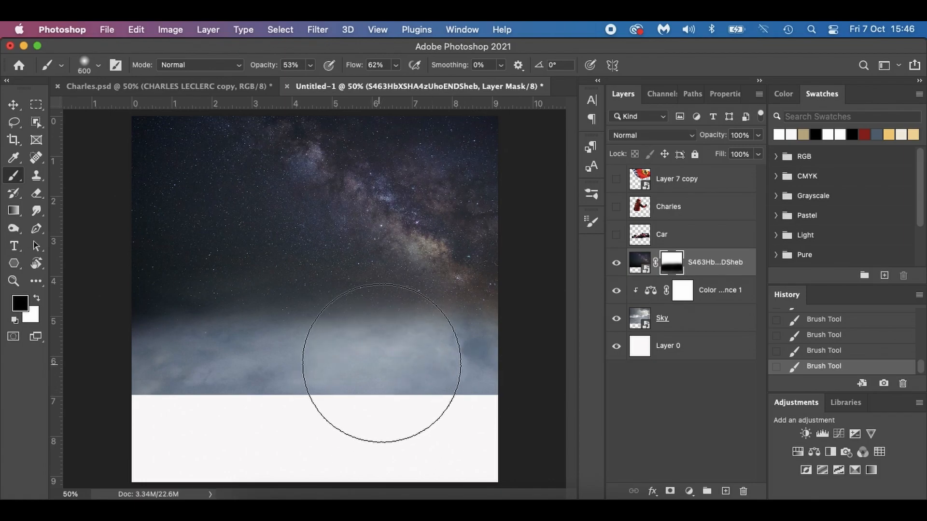
mouse_move(466, 330)
left_mouse_down()
mouse_move(274, 306)
mouse_move(146, 324)
mouse_move(150, 333)
mouse_move(294, 280)
mouse_move(480, 292)
mouse_move(561, 365)
left_mouse_up()
mouse_move(523, 341)
left_mouse_down()
mouse_move(406, 282)
mouse_move(135, 301)
mouse_move(118, 323)
left_mouse_up()
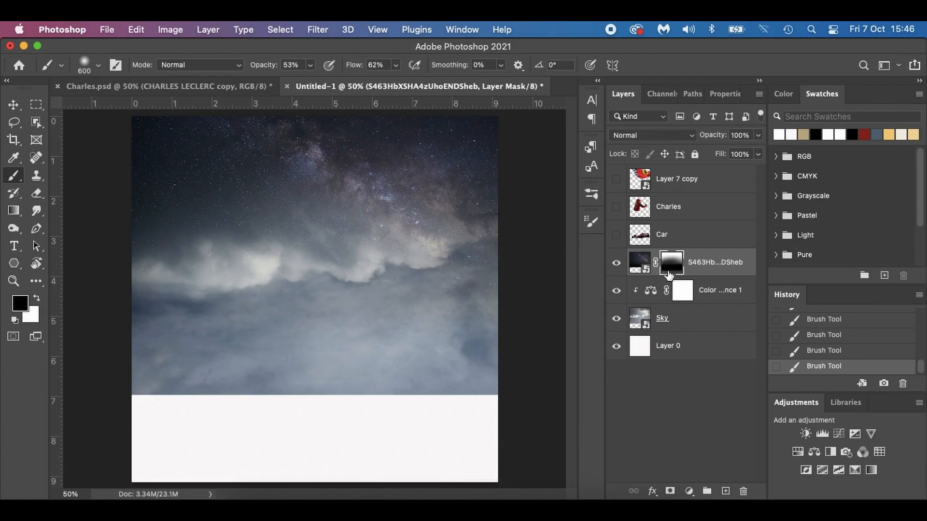
Create a new layer above the starry sky and paint a soft white glow mid-canvas at brush sizes 600 and 500.
left_click(724, 490)
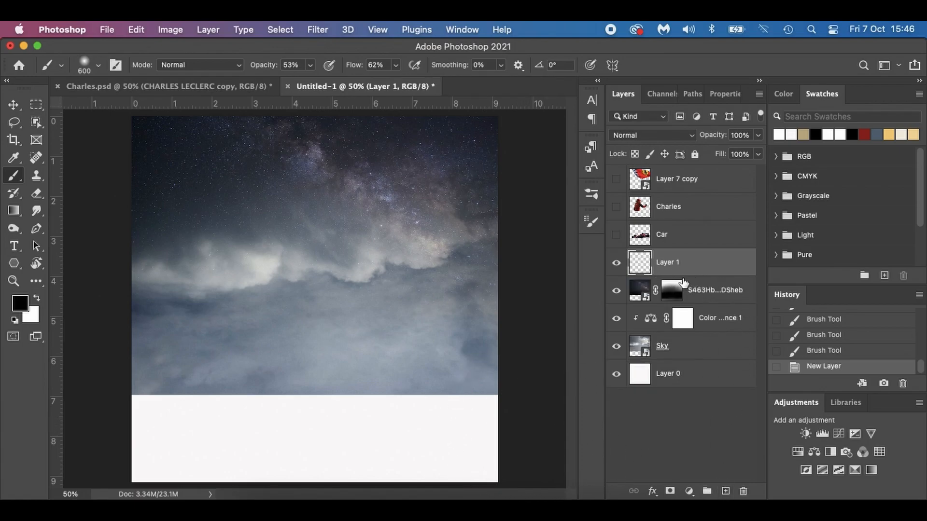
key("x")
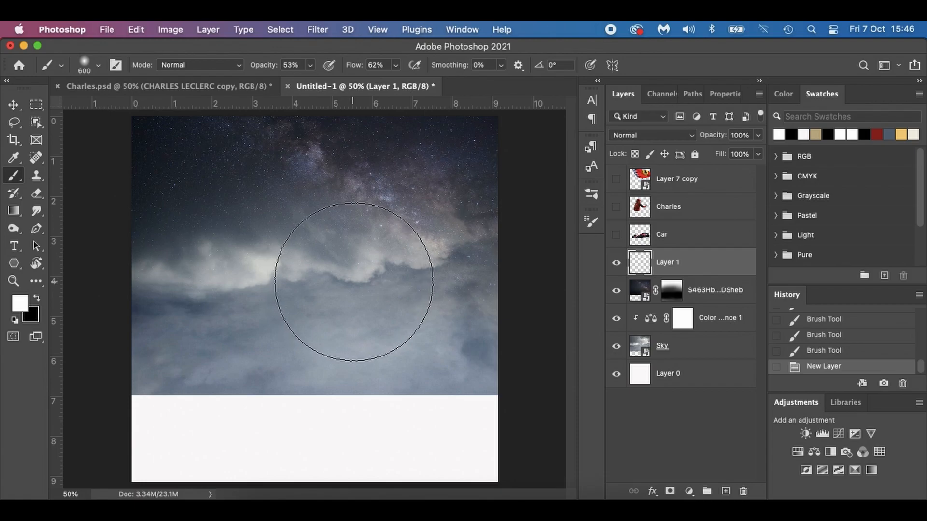
left_click(346, 276)
left_click(348, 279)
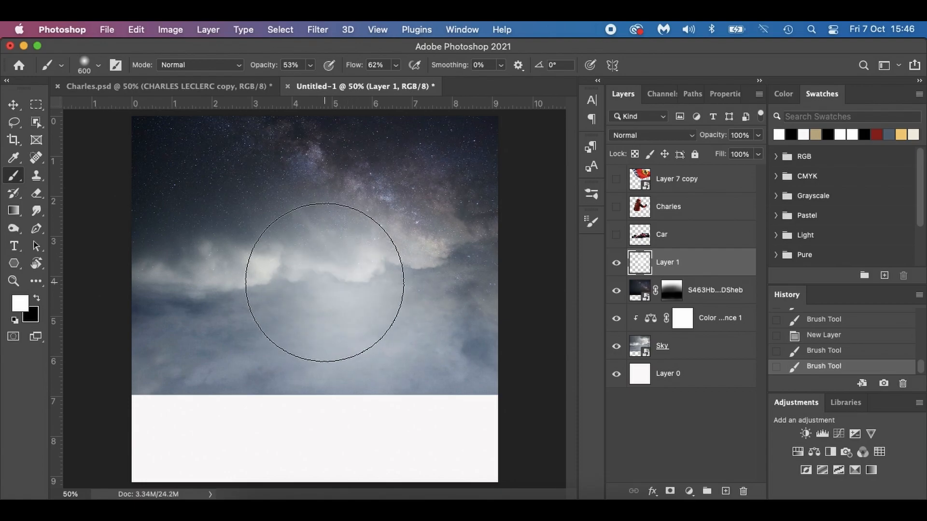
left_click(323, 278)
left_click(389, 293)
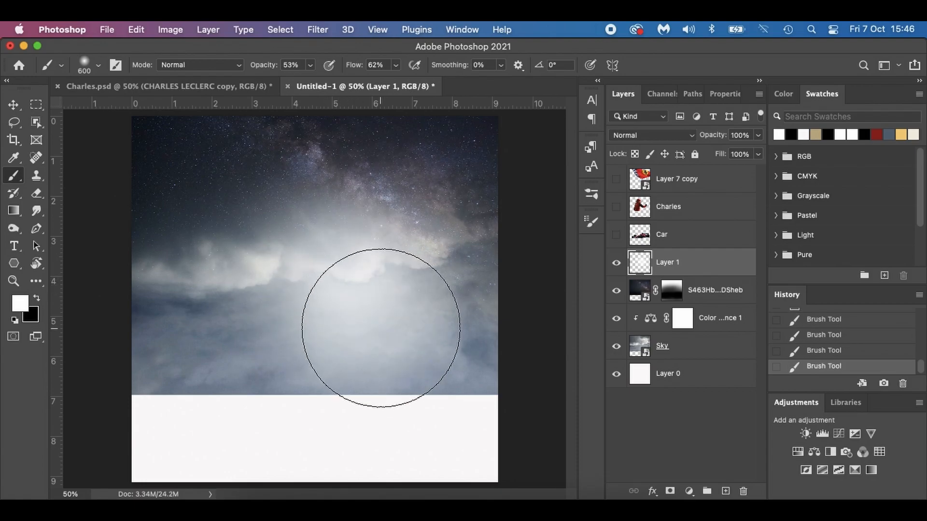
key("bracketleft")
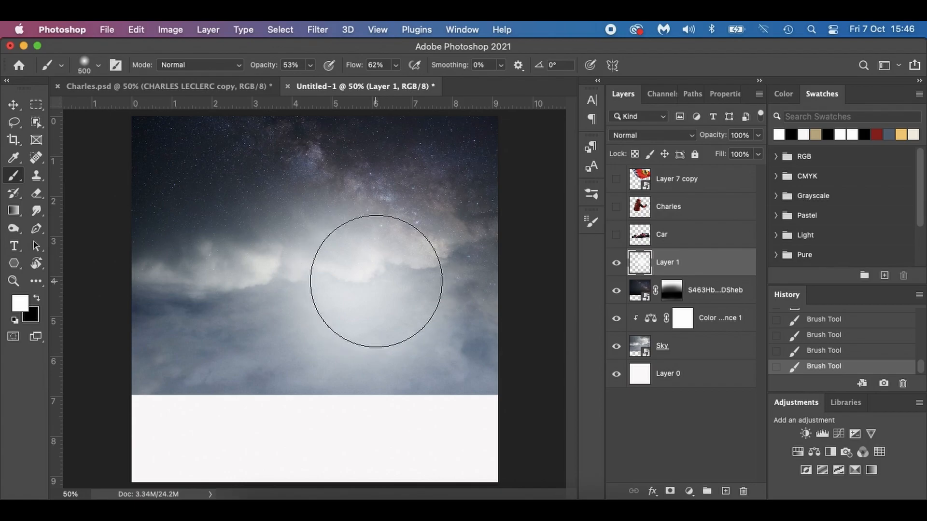
left_click(405, 241)
left_click(317, 254)
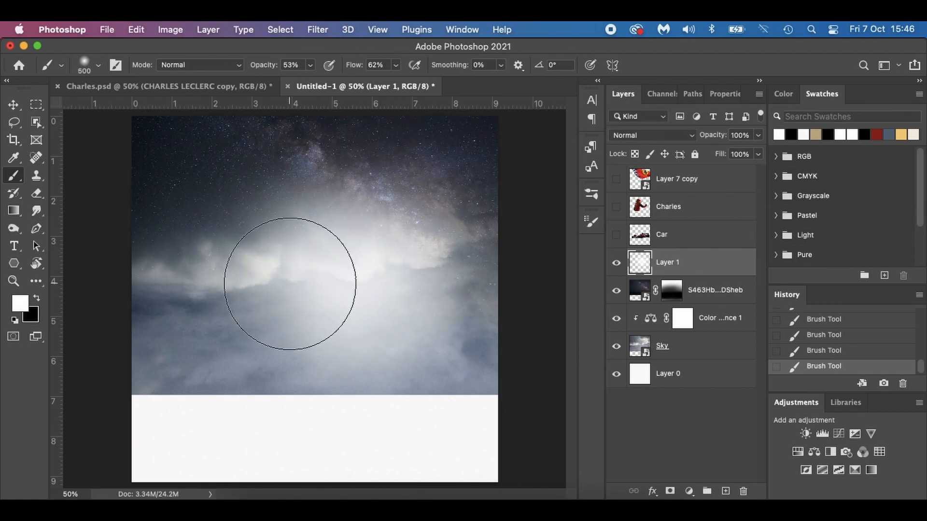
left_click(262, 284)
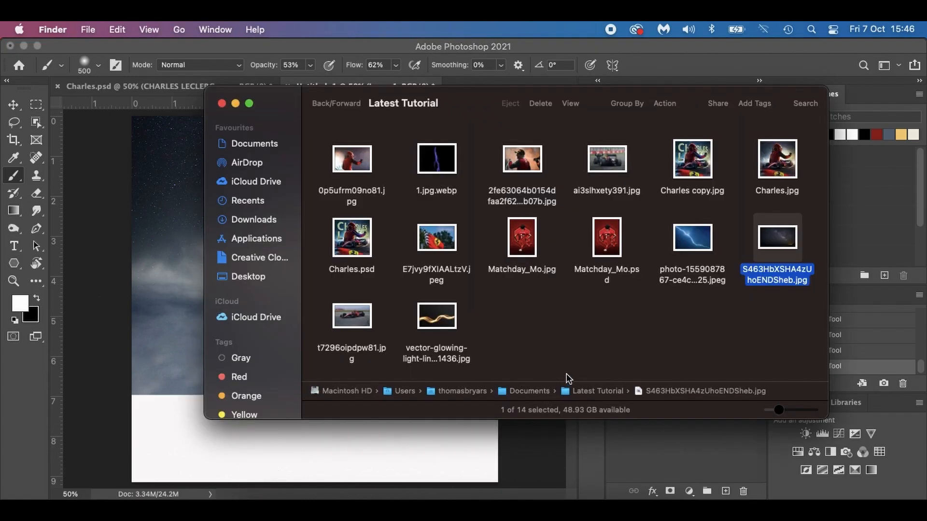
Place the race car photo t7296oipdpw81.jpg above the glow layer, enlarged and positioned over the lower canvas.
left_click_drag(354, 315, 182, 352)
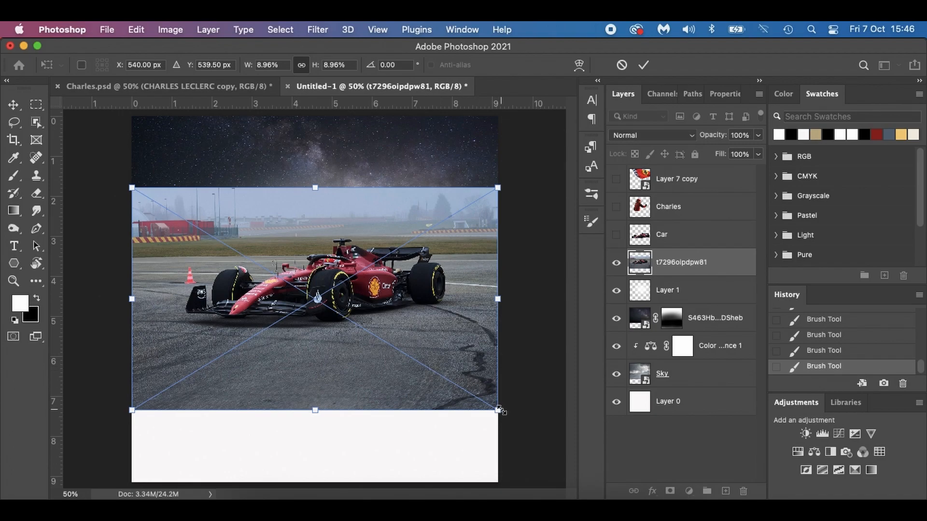
left_click_drag(498, 410, 574, 457)
mouse_move(402, 396)
left_mouse_down()
mouse_move(375, 417)
mouse_move(375, 407)
left_mouse_up()
key("Return")
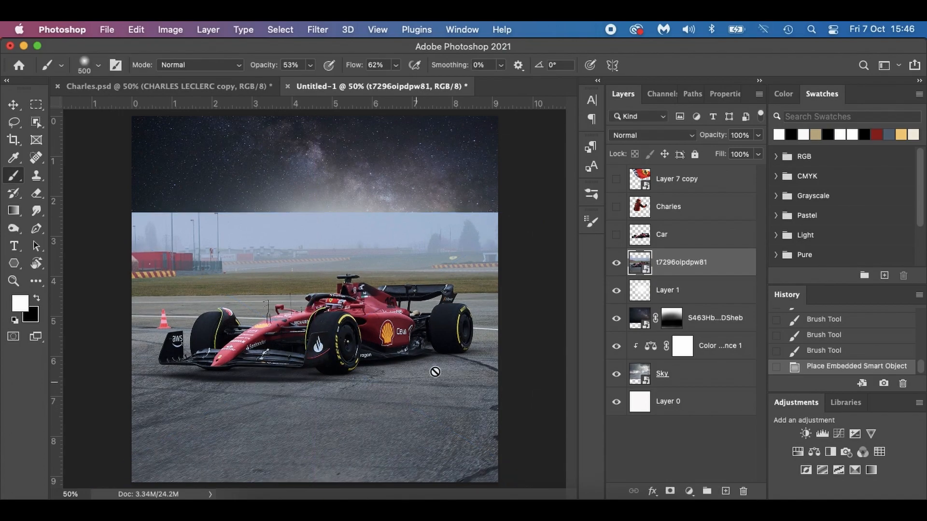
Show the Car layer, line up the track photo beneath it, and shift both layers down to cover the canvas's lower edge.
left_click(616, 236)
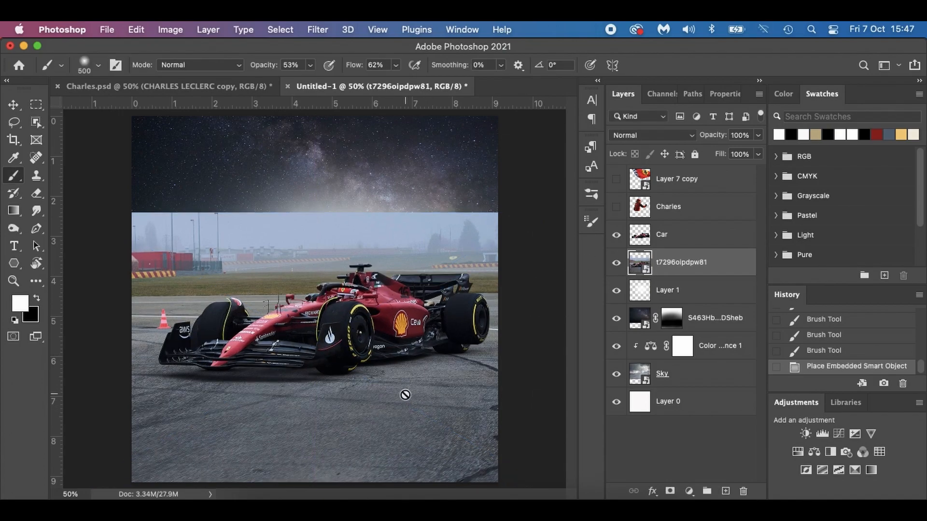
key("v")
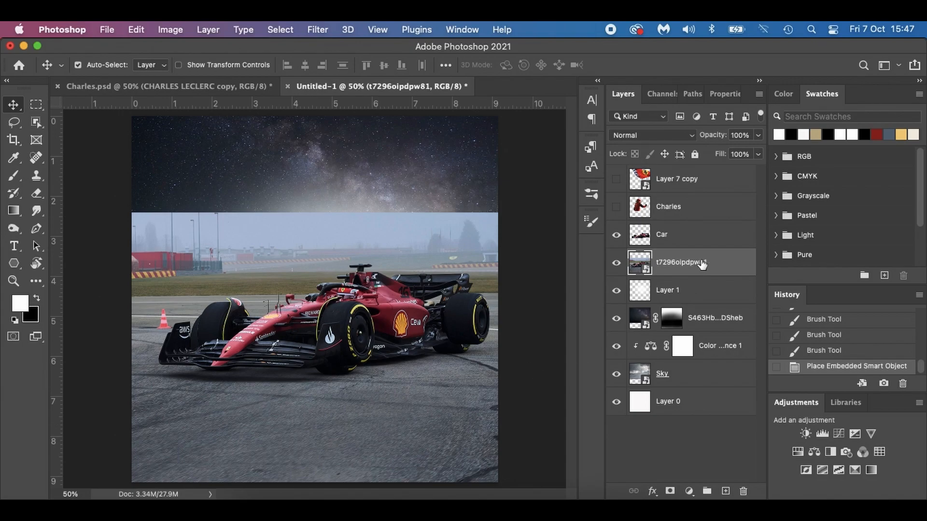
left_click_drag(356, 439, 364, 429)
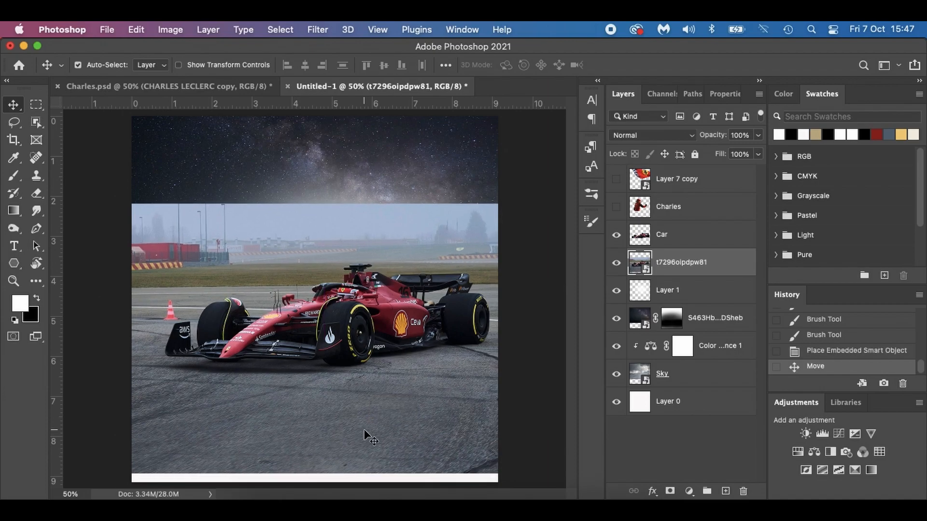
key("super+t")
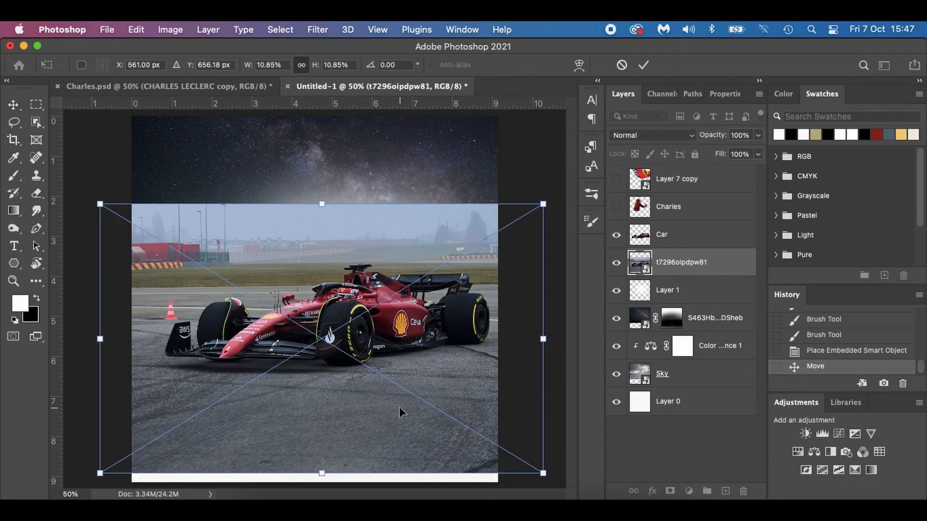
left_click(691, 236, "shift")
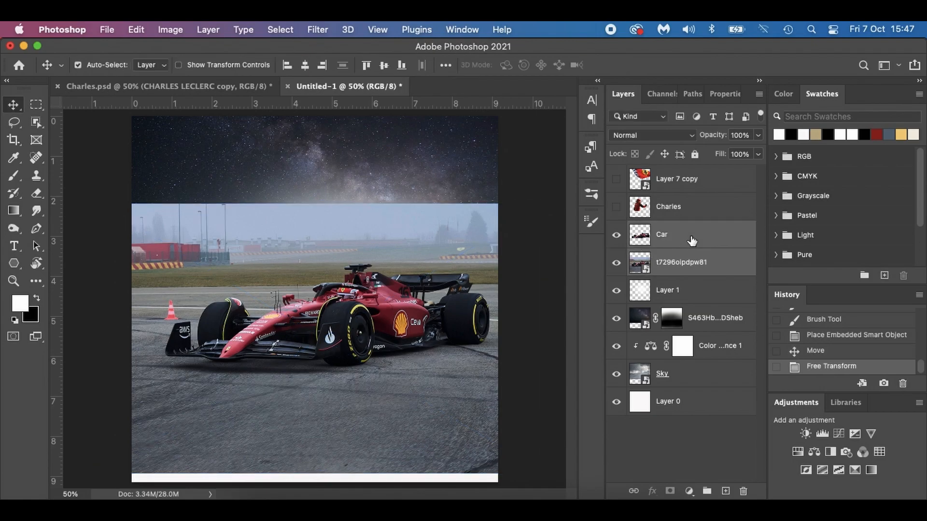
left_click_drag(444, 352, 432, 363)
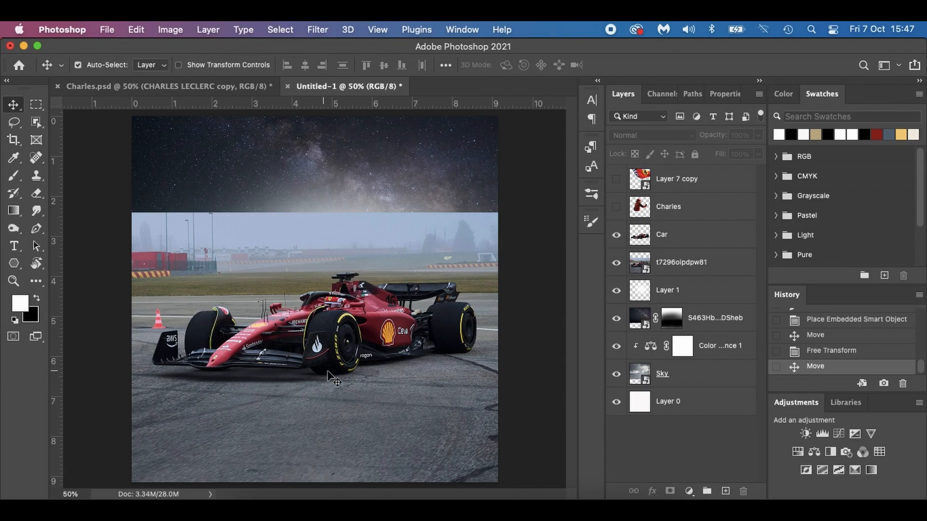
Compare the Car cutout with the car in the photo beneath and scale the cutout down slightly to match.
left_click(616, 235)
left_click(617, 235)
left_click(617, 236)
left_click(617, 235)
left_click(708, 241)
key("super+t")
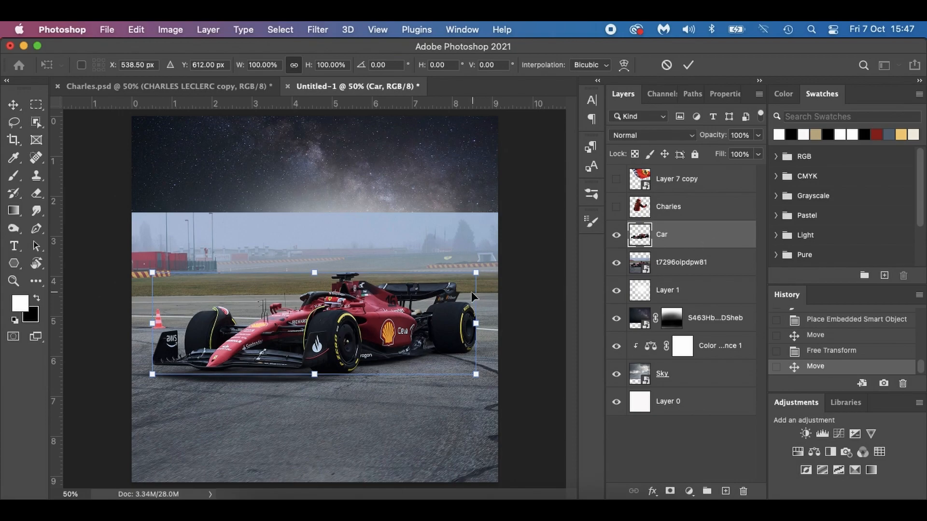
mouse_move(477, 273)
left_mouse_down()
mouse_move(459, 277)
mouse_move(471, 275)
left_mouse_up()
key("Return")
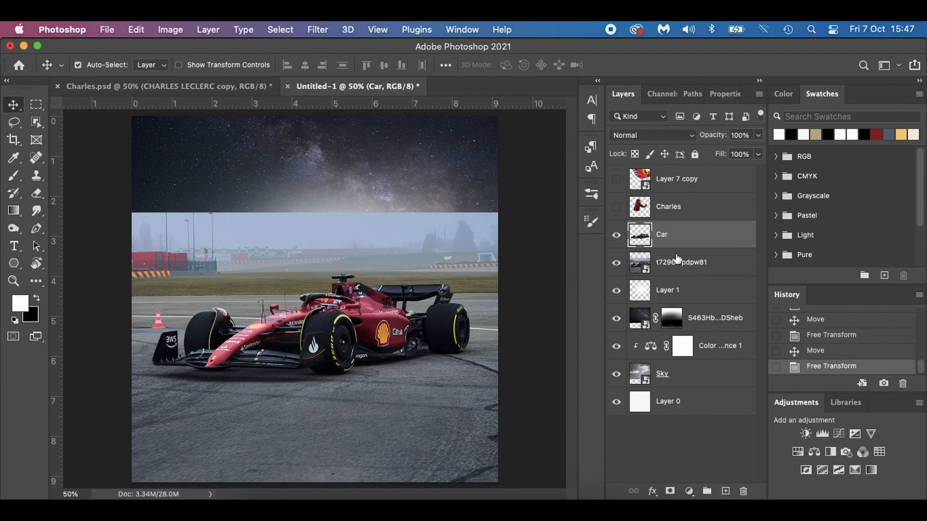
Add a mask to track photo layer t7296oipdpw81 and brush out its background above the car in black at size 500.
left_click(713, 267)
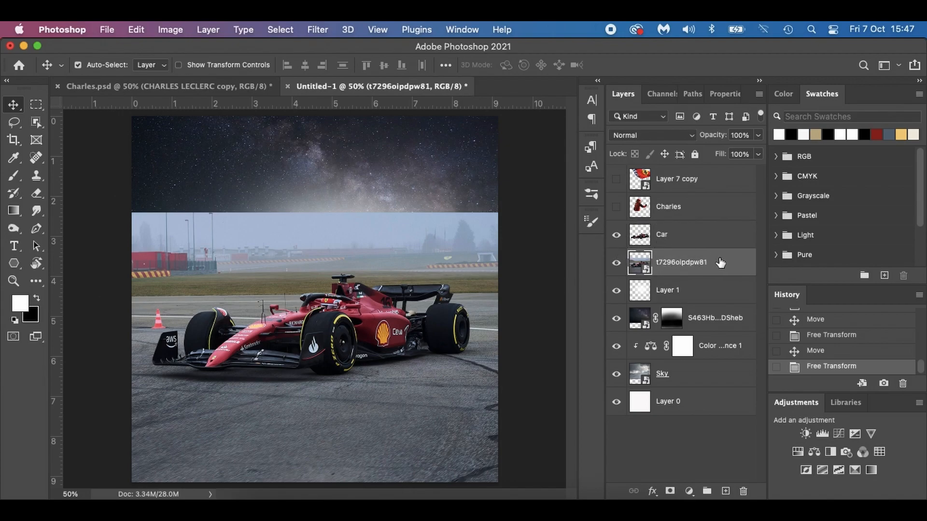
left_click(617, 263)
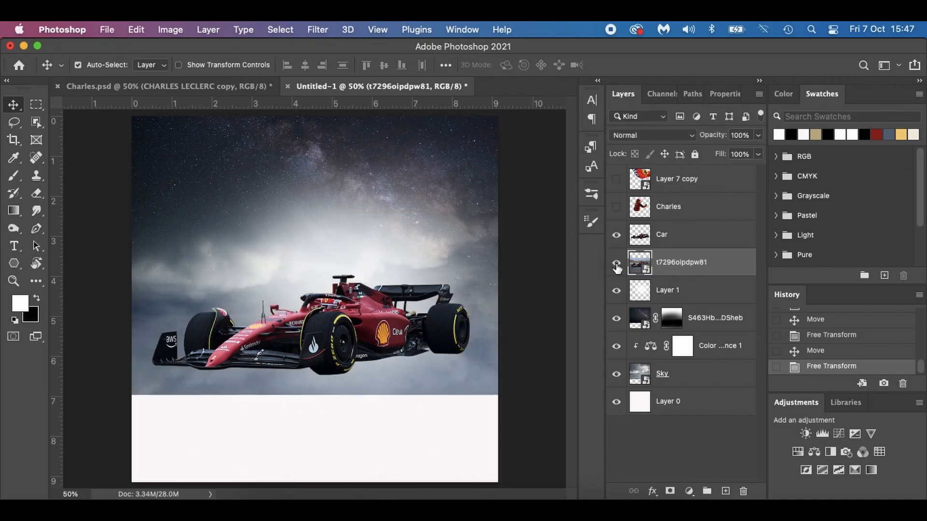
left_click(616, 263)
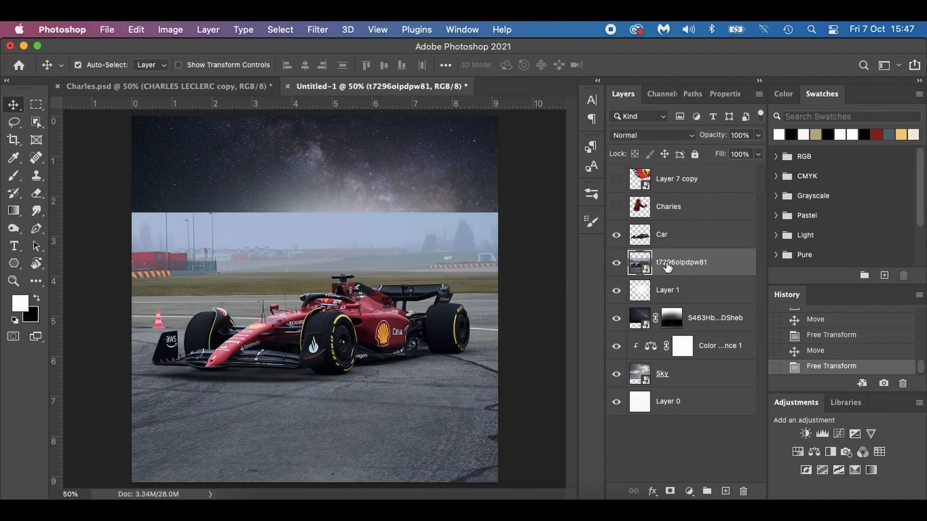
left_click(670, 490)
key("b")
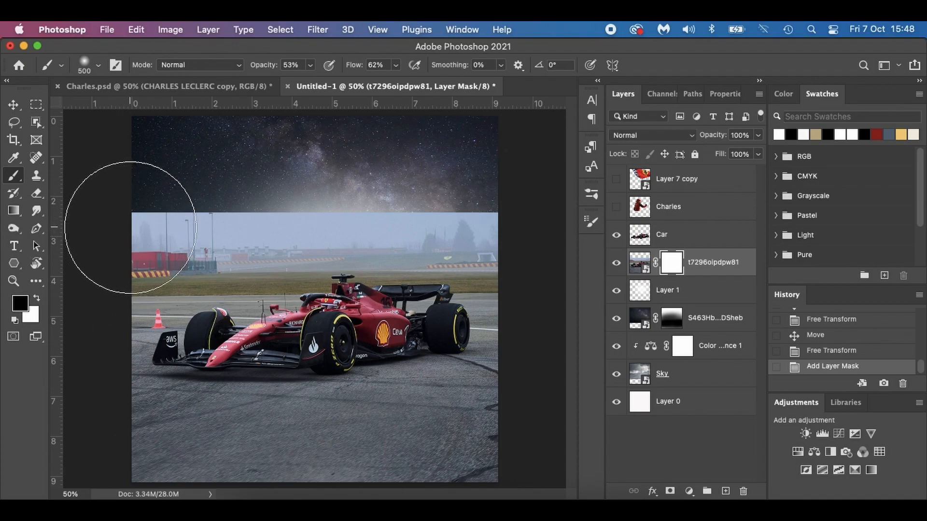
mouse_move(130, 228)
left_mouse_down()
mouse_move(476, 238)
mouse_move(246, 223)
mouse_move(436, 211)
mouse_move(129, 208)
mouse_move(249, 218)
mouse_move(129, 217)
mouse_move(185, 212)
mouse_move(484, 231)
mouse_move(218, 224)
mouse_move(442, 220)
mouse_move(439, 211)
mouse_move(418, 200)
left_mouse_up()
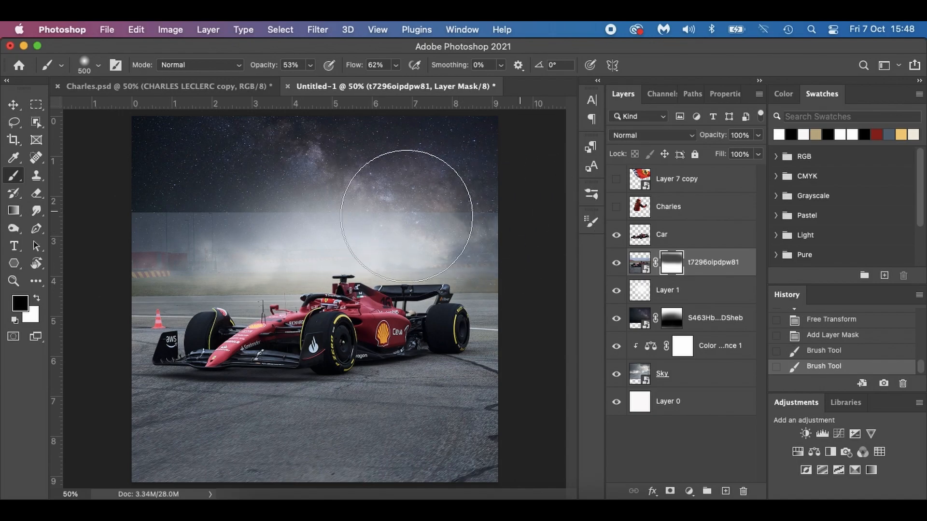
mouse_move(316, 209)
left_mouse_down()
mouse_move(259, 228)
mouse_move(322, 244)
mouse_move(116, 216)
mouse_move(255, 231)
mouse_move(164, 239)
mouse_move(109, 227)
mouse_move(252, 224)
mouse_move(146, 224)
mouse_move(132, 213)
mouse_move(167, 212)
mouse_move(500, 233)
mouse_move(242, 226)
mouse_move(286, 211)
mouse_move(287, 232)
mouse_move(267, 226)
mouse_move(139, 260)
mouse_move(153, 271)
mouse_move(133, 298)
mouse_move(224, 295)
mouse_move(158, 320)
mouse_move(202, 314)
left_mouse_up()
Reduce the brush size to 250 and mask out the remaining track background at the left horizon beside the car.
key("bracketleft")
key("bracketleft")
key("bracketleft")
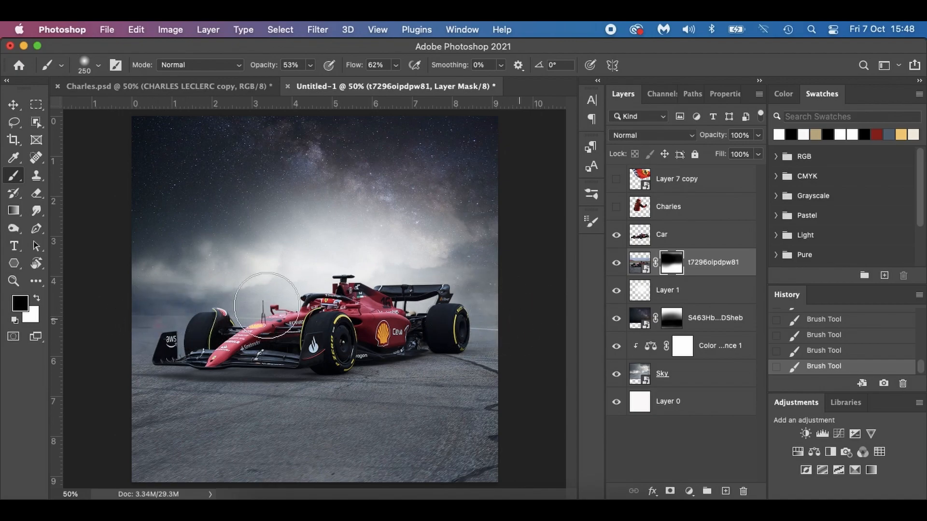
mouse_move(117, 307)
left_mouse_down()
mouse_move(192, 313)
mouse_move(153, 312)
left_mouse_up()
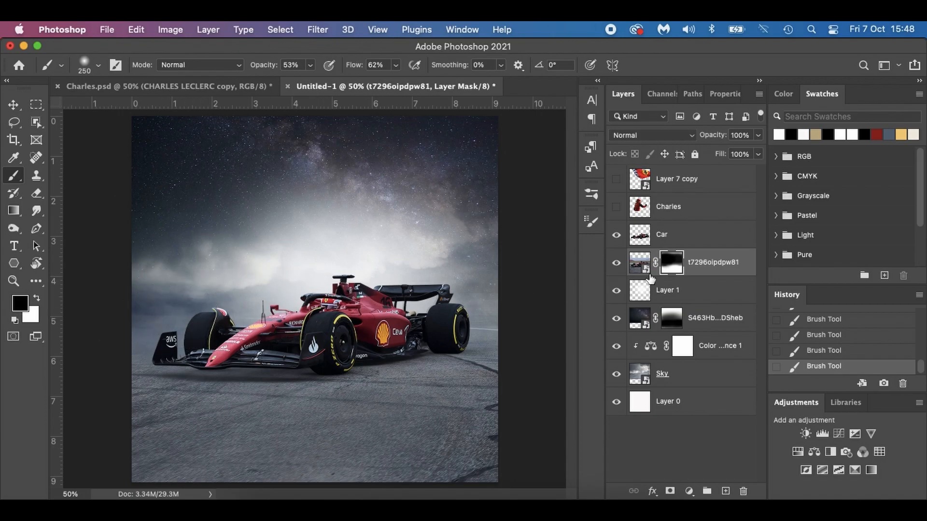
Paint a little of the track back at the left edge in white, and compare the composite with the track photo and Sky layers hidden.
key("x")
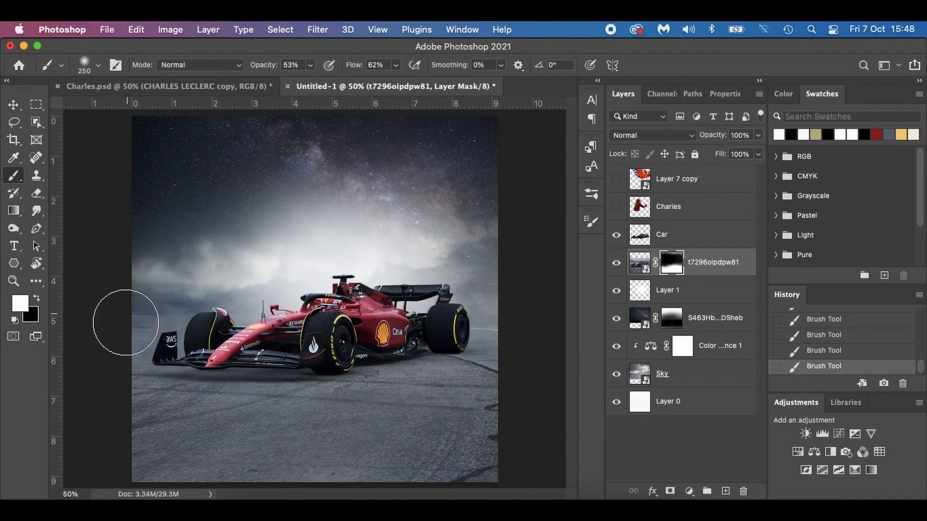
left_click(125, 321)
left_click(616, 263)
left_click(616, 263)
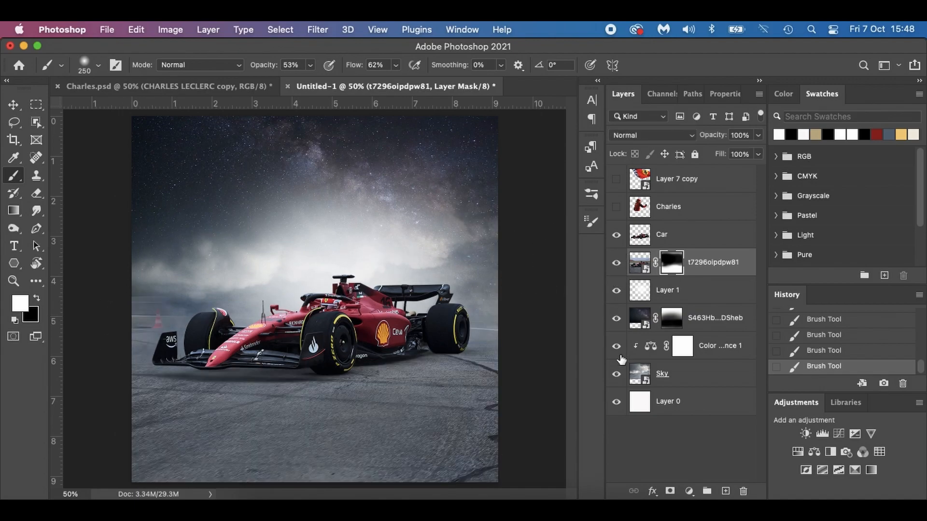
left_click(617, 375)
left_click(617, 375)
left_click(617, 375)
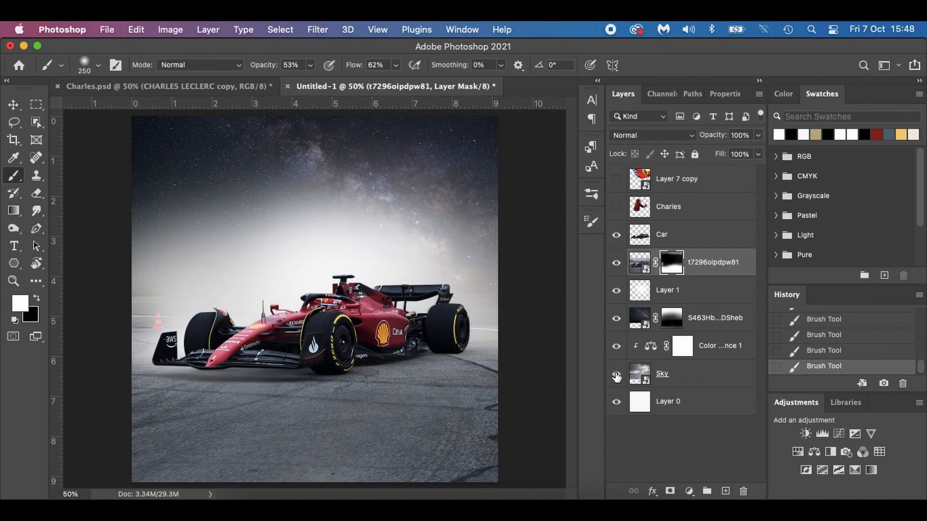
left_click(616, 375)
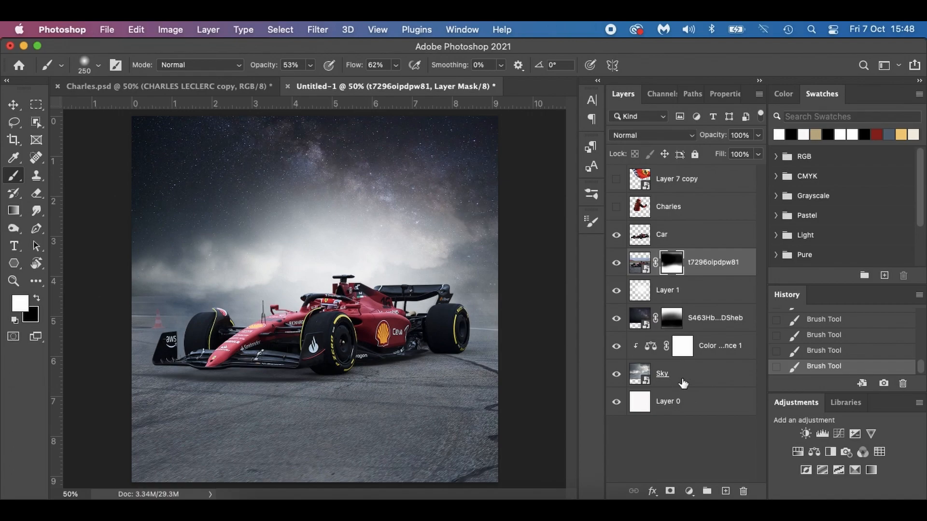
Adjust the Sky layer with Free Transform and apply the transformation.
left_click(706, 385)
key("super+t")
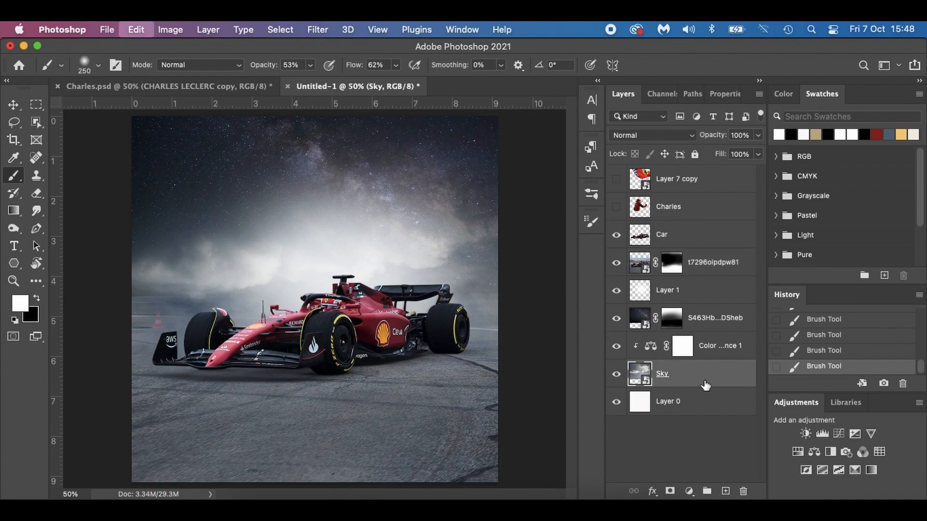
key("Return")
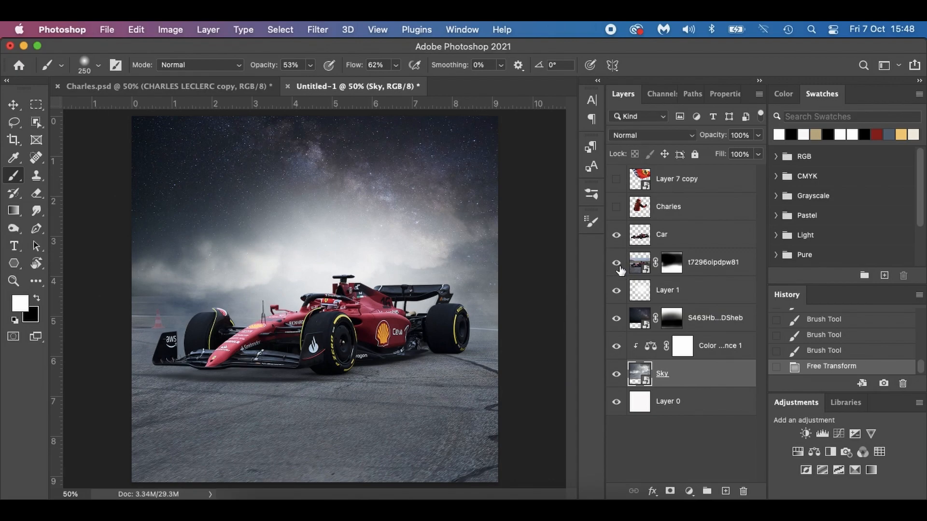
Paint black on the track photo's mask at size 250 to hide the cone and soften the horizon on both sides of the car.
left_click(722, 268)
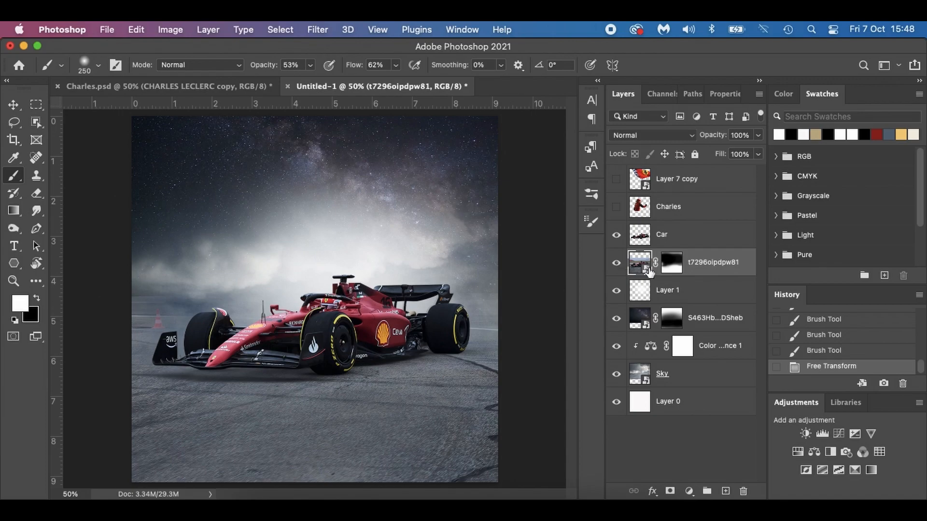
left_click(671, 263)
key("x")
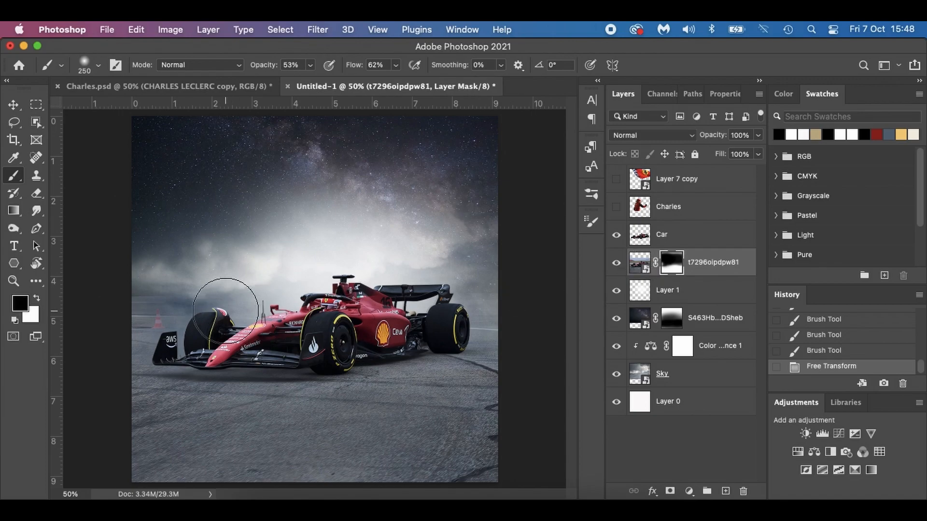
mouse_move(140, 292)
left_mouse_down()
mouse_move(208, 290)
mouse_move(115, 296)
mouse_move(182, 302)
mouse_move(106, 326)
mouse_move(197, 313)
mouse_move(123, 315)
mouse_move(166, 313)
mouse_move(143, 317)
mouse_move(166, 317)
mouse_move(142, 329)
mouse_move(122, 330)
mouse_move(203, 311)
left_mouse_up()
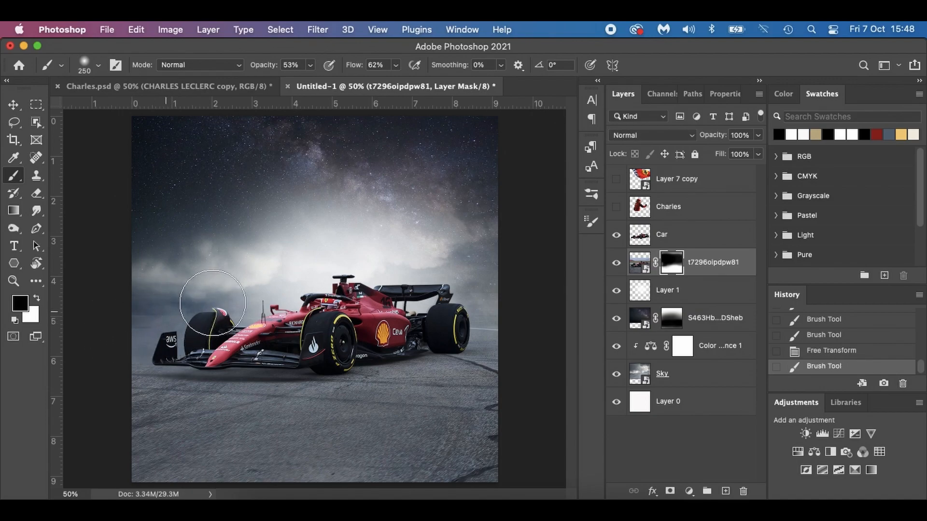
mouse_move(496, 307)
left_mouse_down()
mouse_move(483, 317)
mouse_move(490, 327)
mouse_move(143, 321)
left_mouse_up()
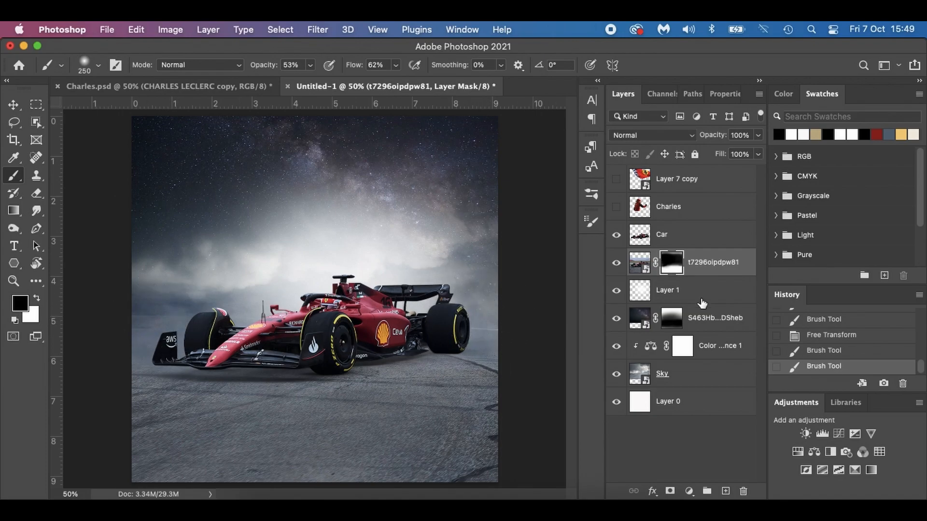
Paint black on the starry sky layer's mask along the horizon at the left and right sides of the car.
left_click(670, 319)
mouse_move(170, 313)
left_mouse_down()
mouse_move(135, 310)
mouse_move(135, 325)
mouse_move(161, 324)
left_mouse_up()
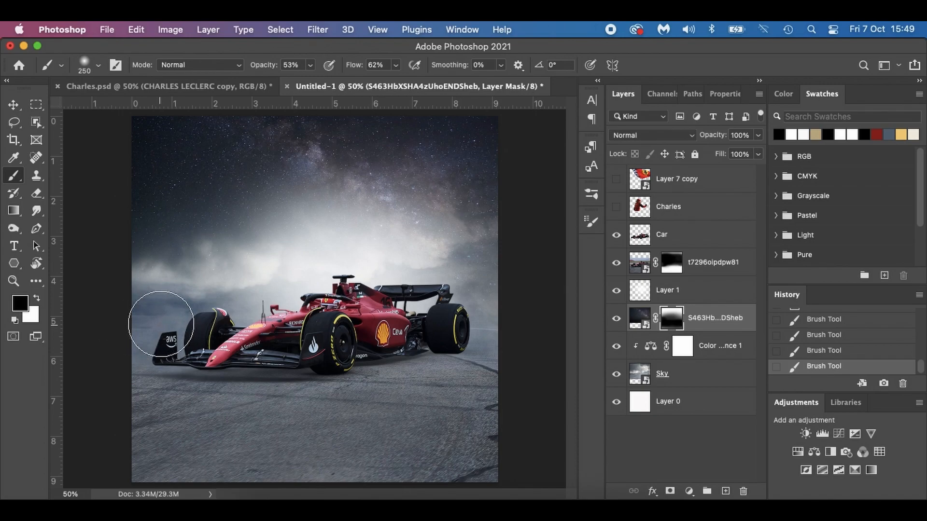
mouse_move(507, 312)
left_mouse_down()
mouse_move(478, 307)
mouse_move(487, 311)
left_mouse_up()
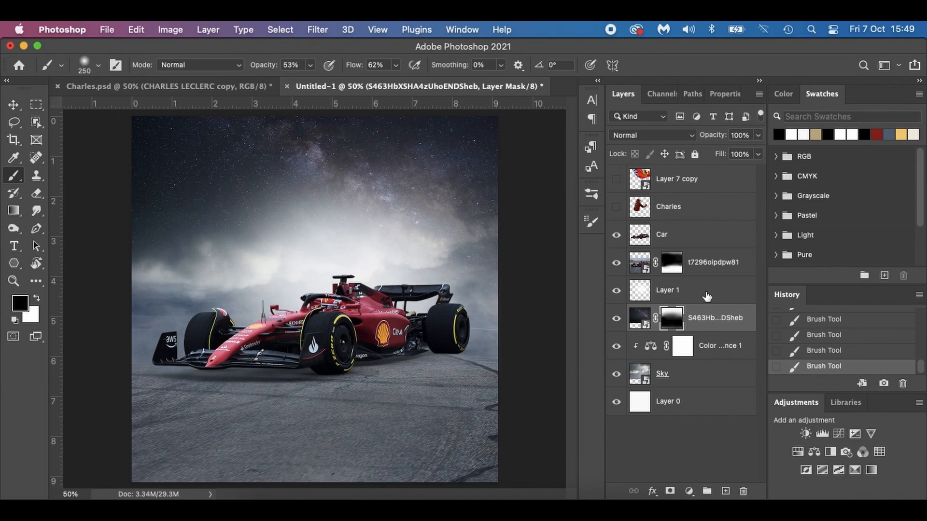
Apply a Motion Blur smart filter with an 18° angle and 15-pixel distance to the track photo layer and collapse its filter list.
left_click(705, 238)
key("x")
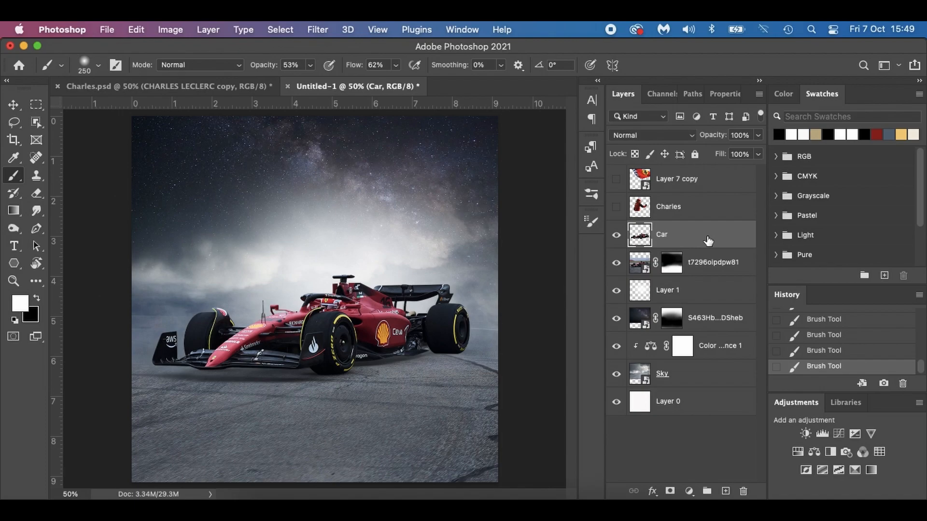
left_click(739, 275)
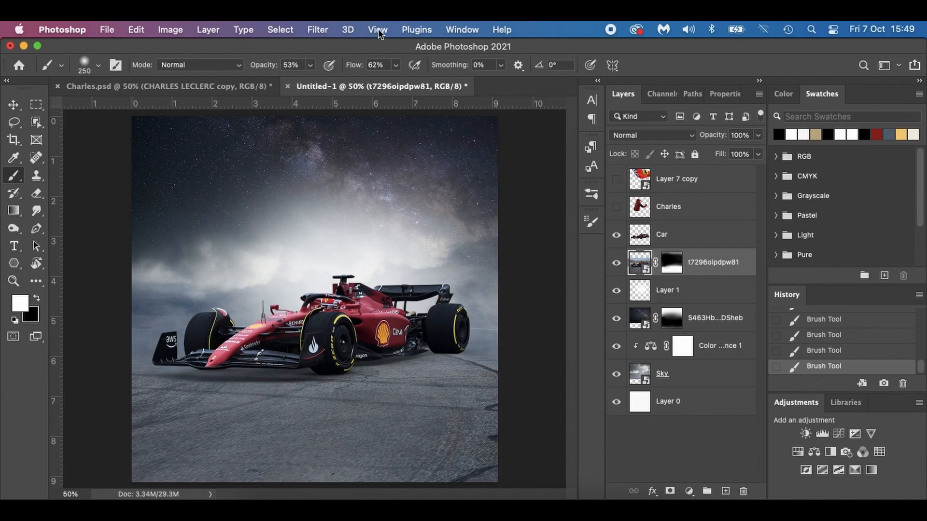
left_click(317, 30)
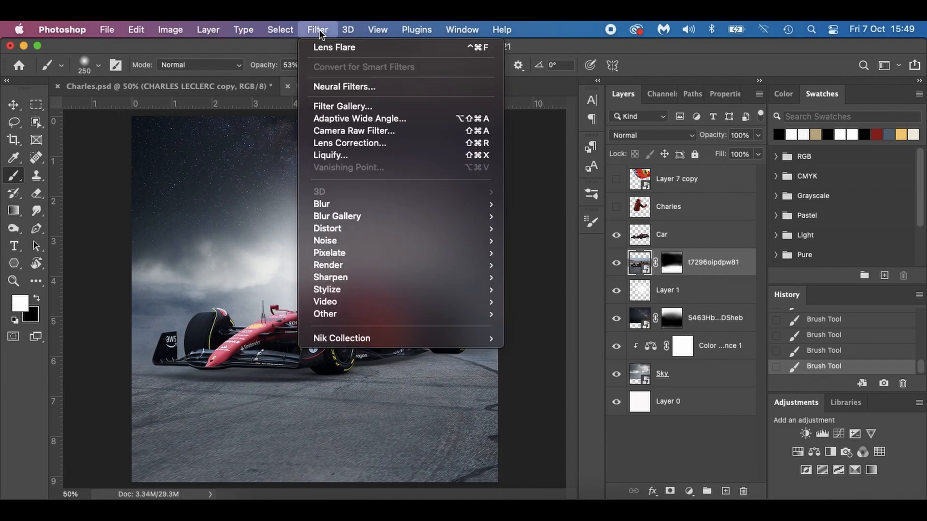
mouse_move(363, 204)
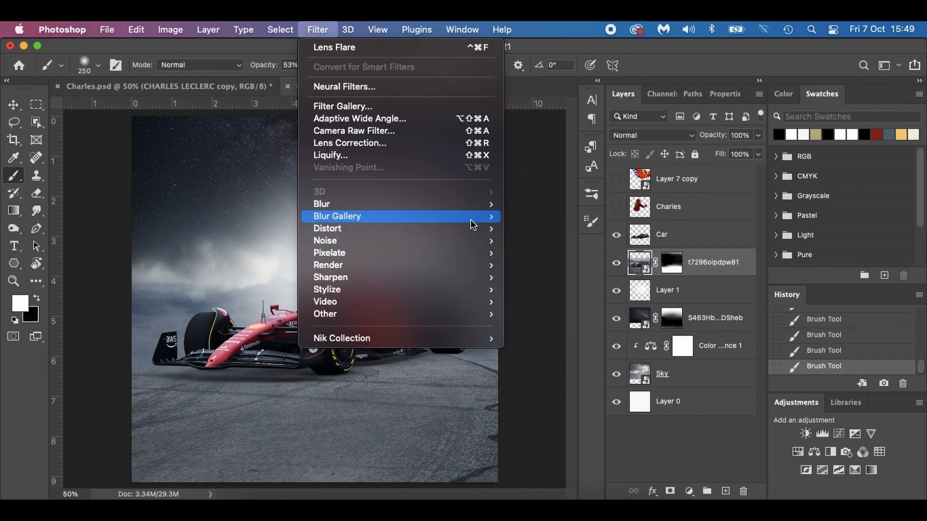
mouse_move(470, 208)
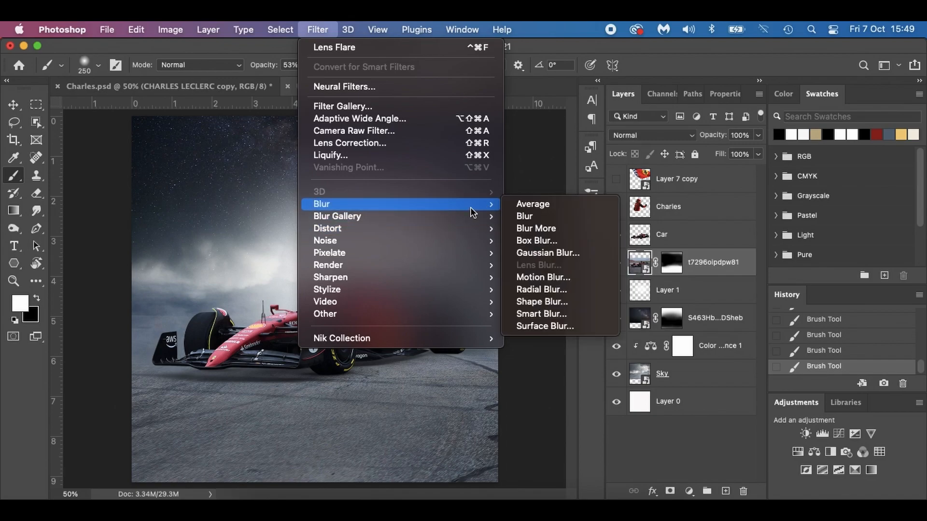
left_click(564, 277)
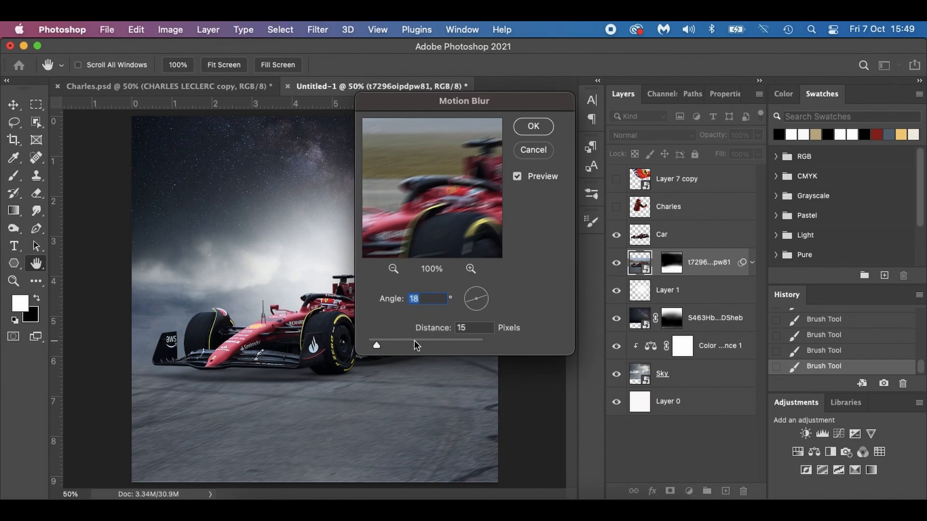
left_click(533, 127)
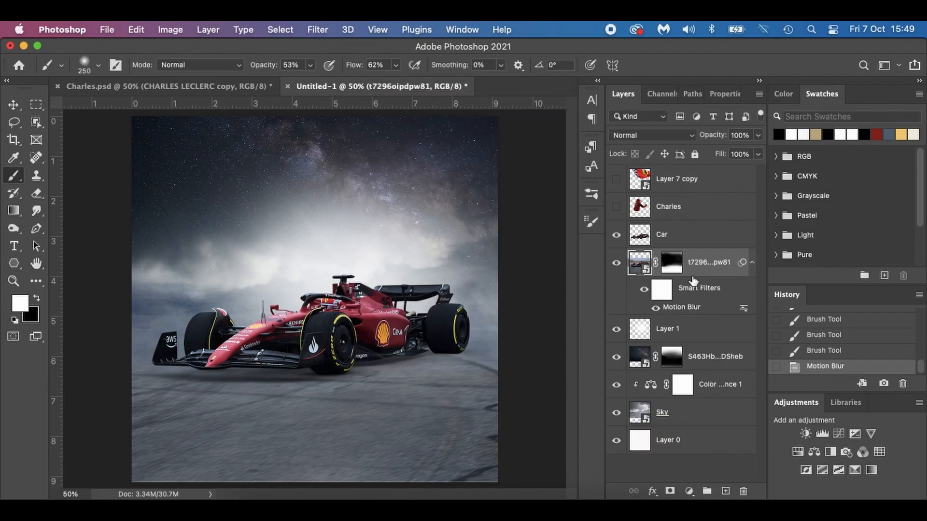
left_click(752, 268)
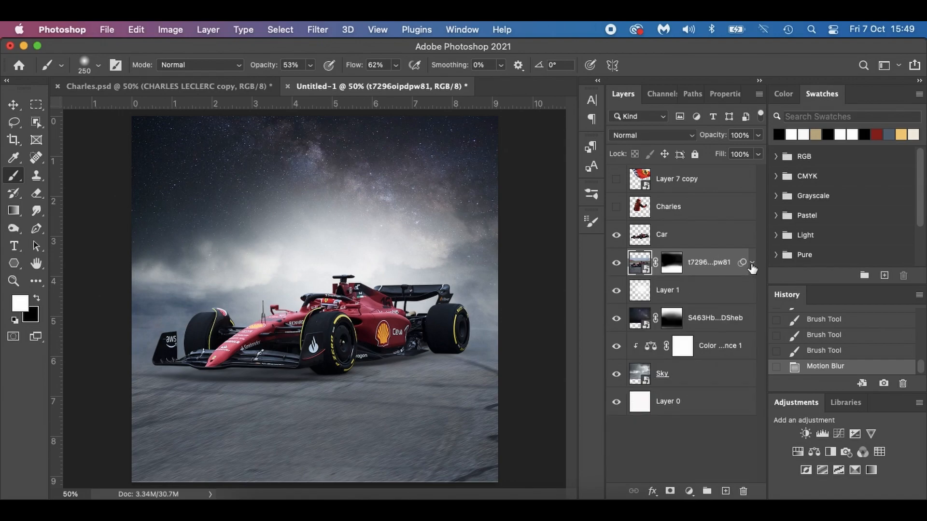
Check the Charles.psd reference poster, and darken the car using a Levels adjustment clipped to the Car layer with output white level 87.
left_click(245, 85)
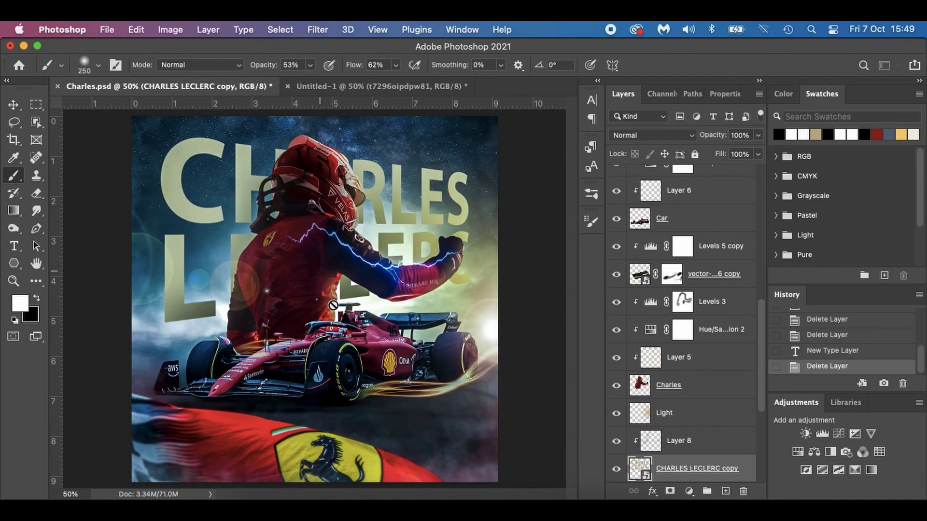
left_click(339, 83)
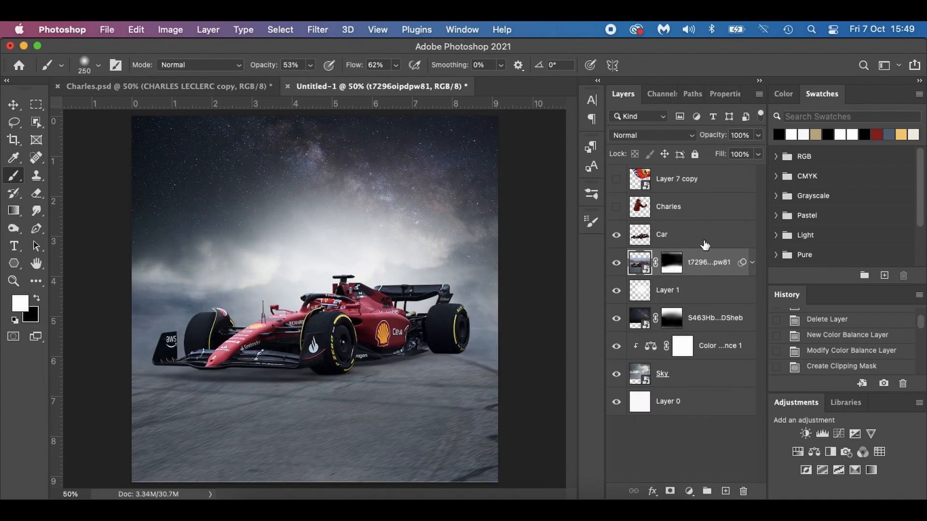
left_click(705, 244)
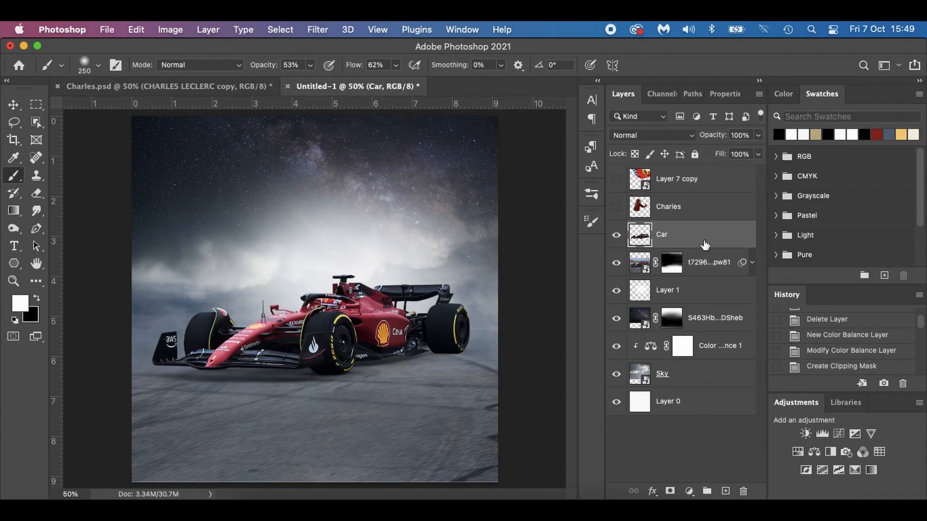
left_click(688, 491)
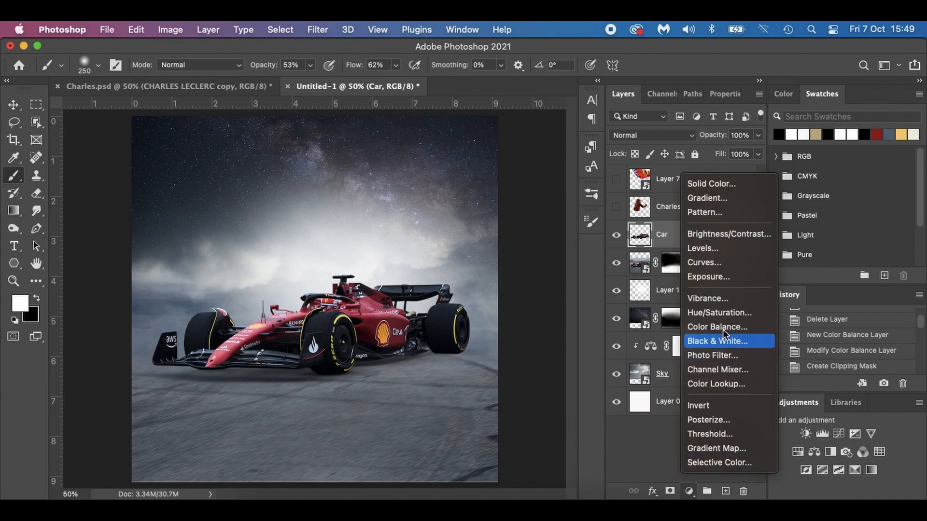
left_click(711, 253)
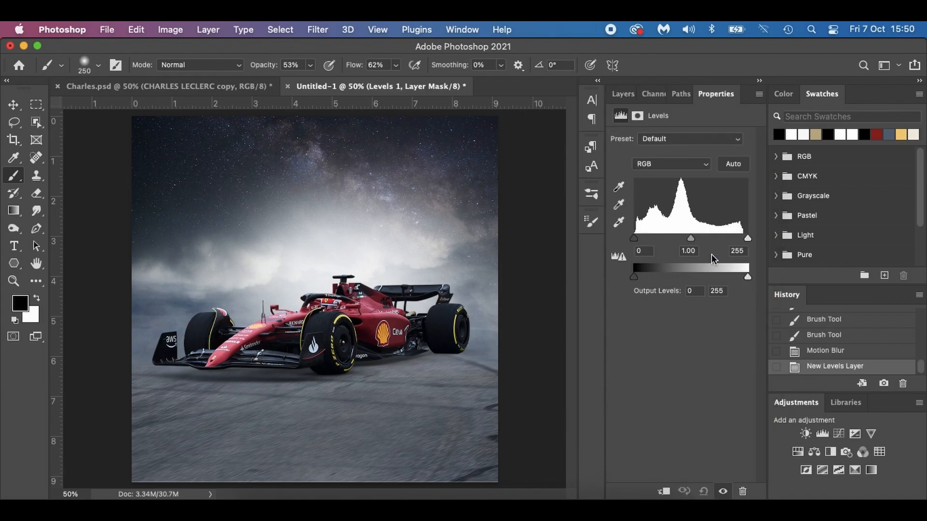
left_click(664, 491)
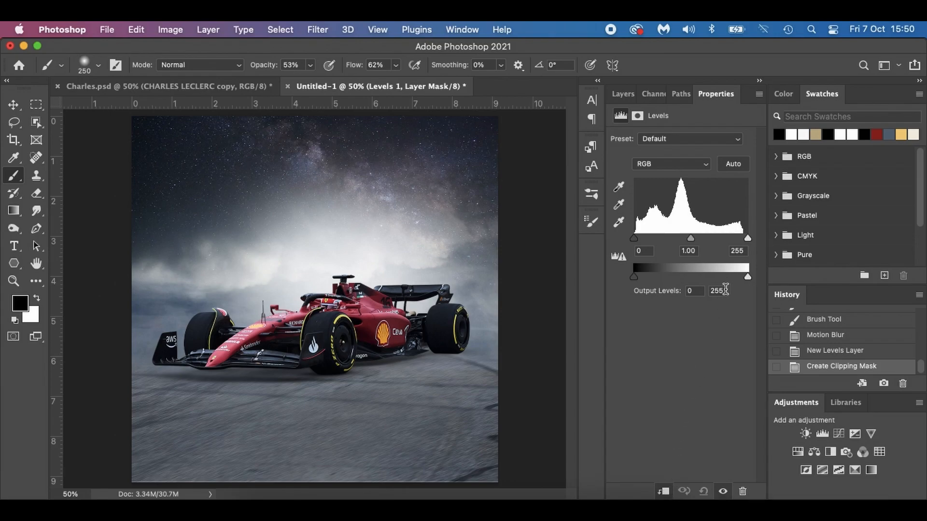
left_click_drag(747, 278, 672, 284)
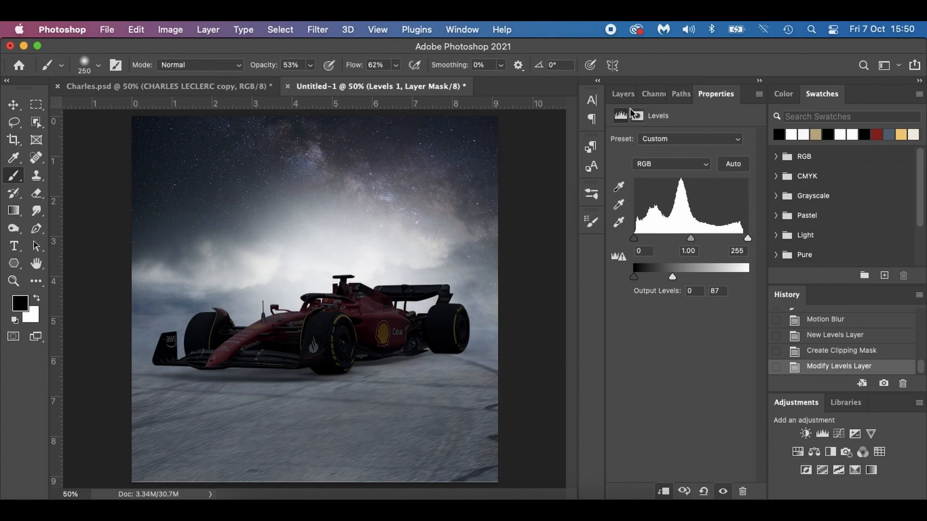
left_click(622, 94)
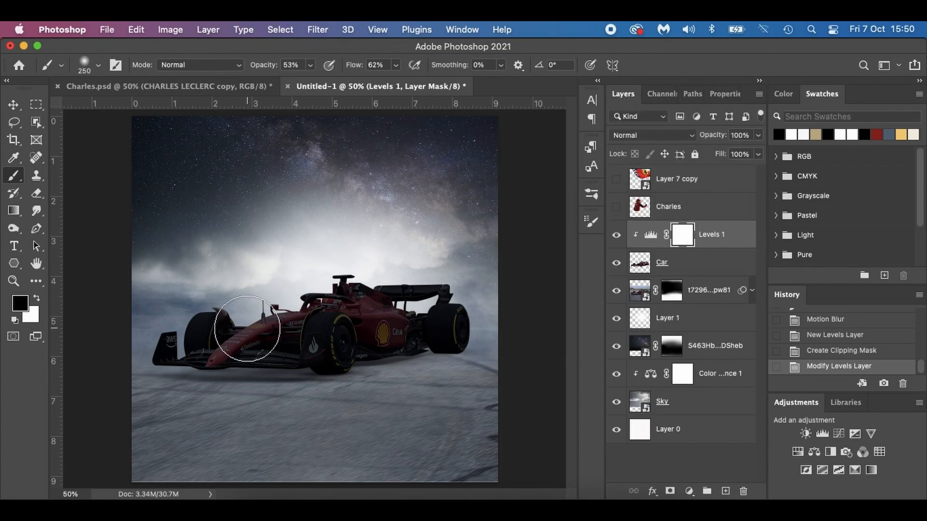
Set the brush opacity and flow to 30% and paint black on the Levels 1 mask along the car's upper surfaces, shrinking the brush to 175.
left_click_drag(265, 70, 250, 69)
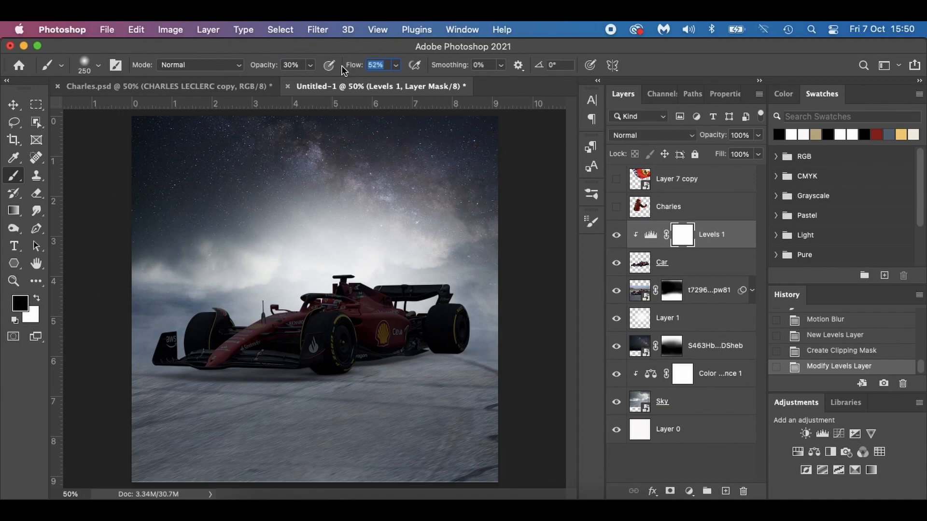
type("30")
key("Return")
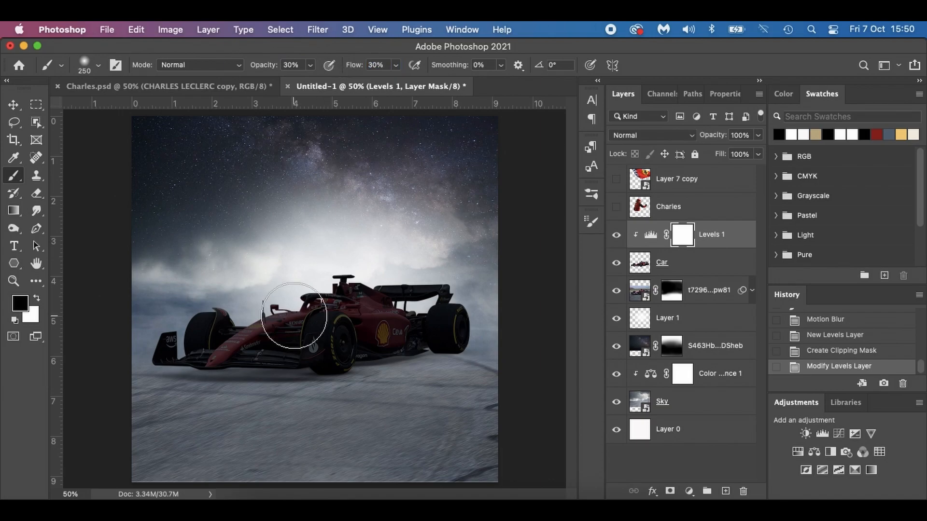
mouse_move(320, 280)
left_mouse_down()
mouse_move(393, 269)
mouse_move(444, 275)
left_mouse_up()
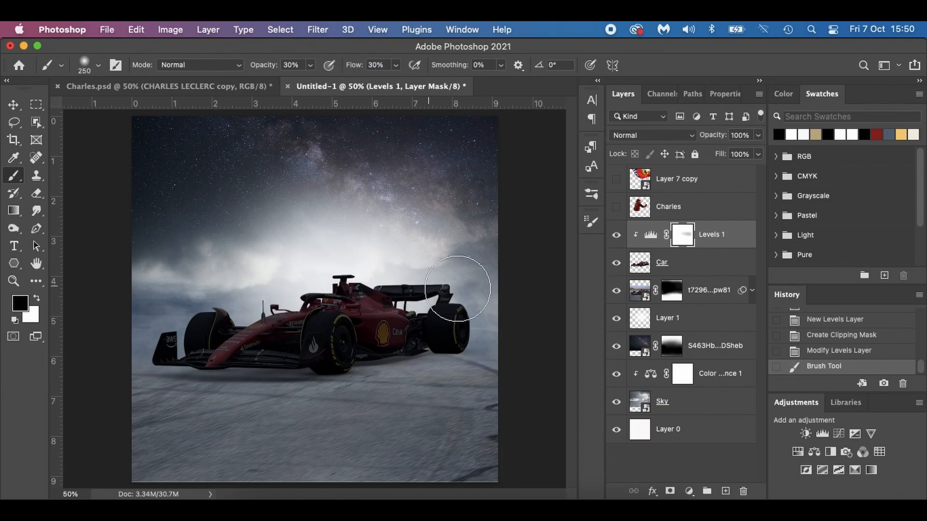
left_click(408, 284)
key("bracketleft")
key("bracketleft")
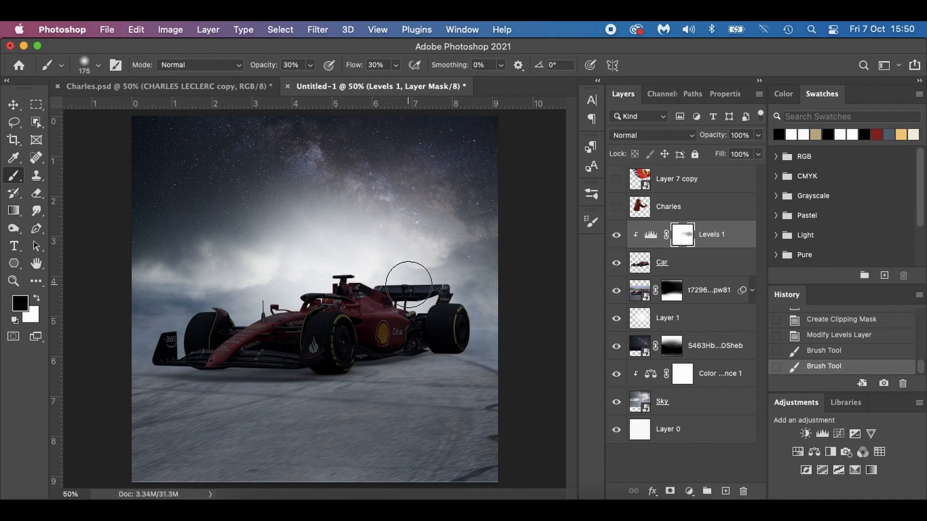
mouse_move(417, 298)
left_mouse_down()
mouse_move(379, 276)
mouse_move(311, 284)
left_mouse_up()
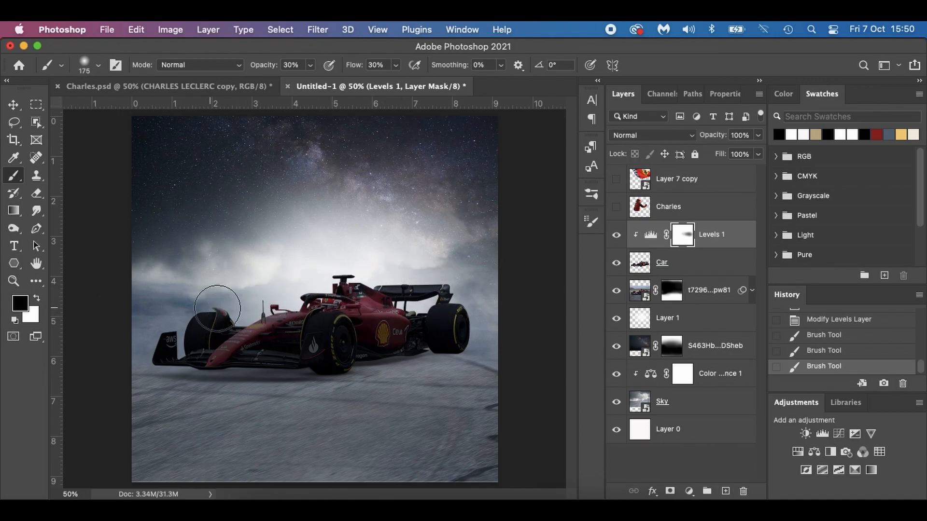
mouse_move(203, 317)
left_mouse_down()
mouse_move(160, 336)
mouse_move(227, 313)
left_mouse_up()
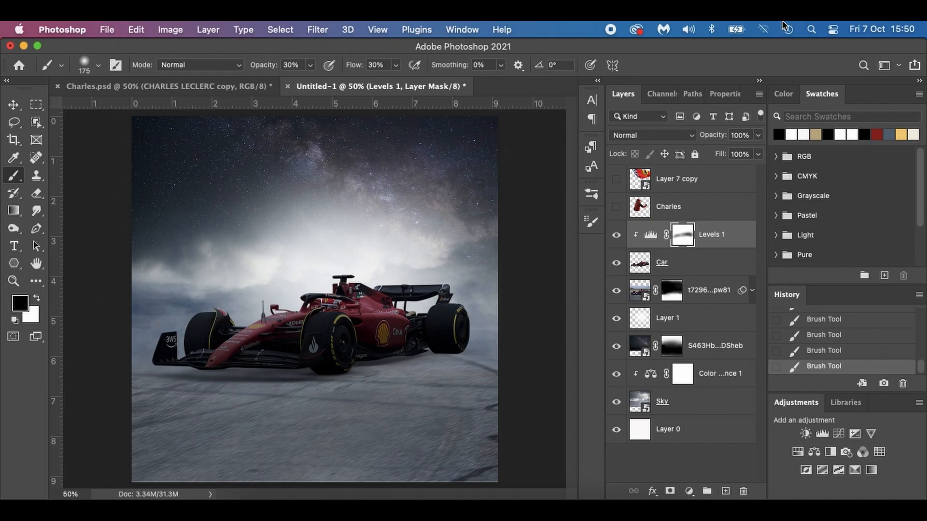
left_click(616, 235)
left_click(616, 235)
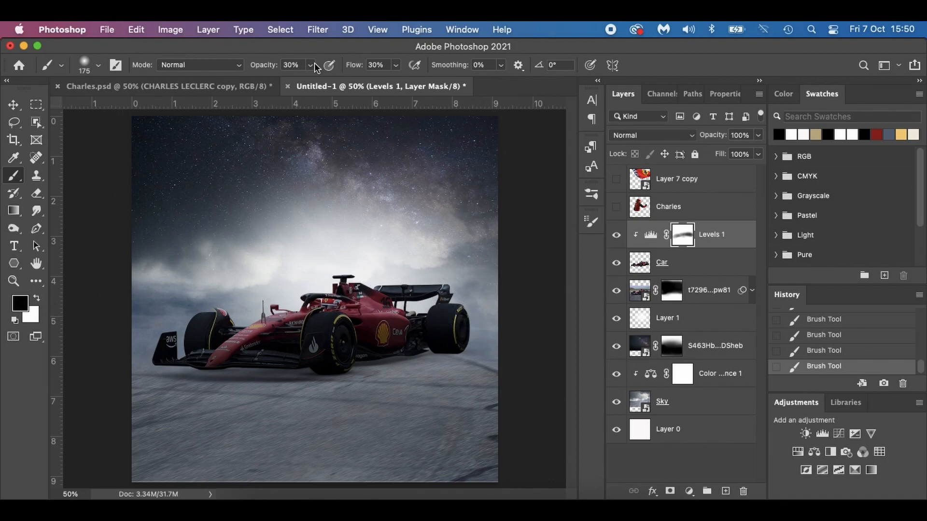
Refine the Levels 1 mask on the car's upper details in black at 42% opacity and brush size 100, and compare the adjustment on and off.
left_click_drag(272, 66, 276, 68)
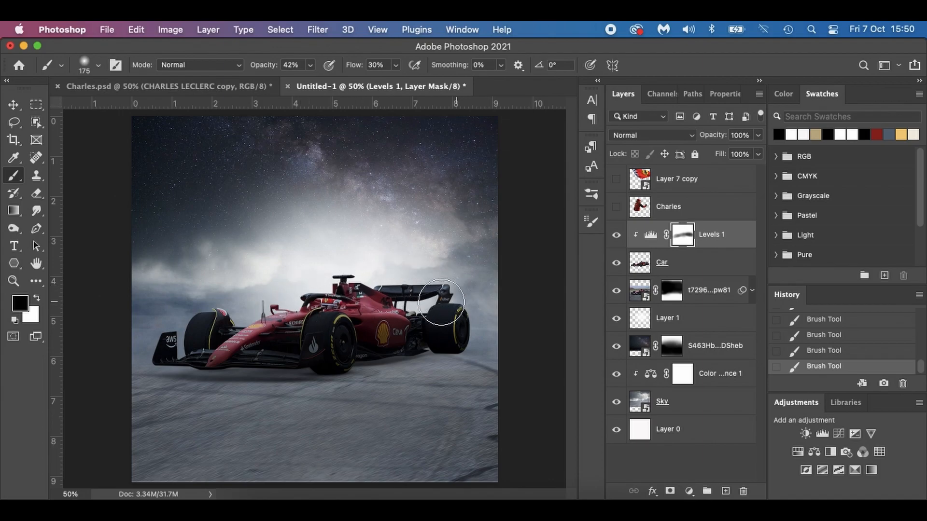
key("bracketleft")
key("bracketleft")
key("bracketleft")
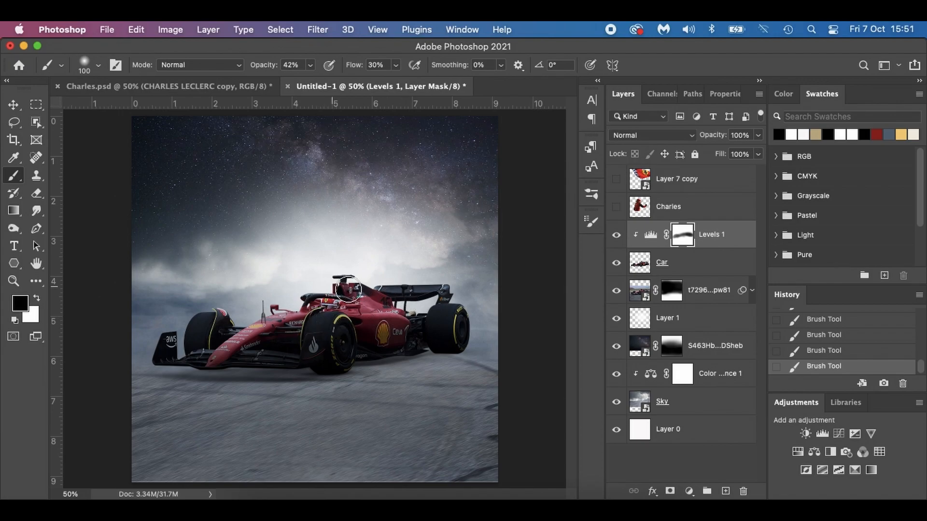
left_click(621, 236)
left_click(618, 237)
Darken the track photo using a Levels adjustment clipped to its layer with output white level 87.
left_click(639, 291)
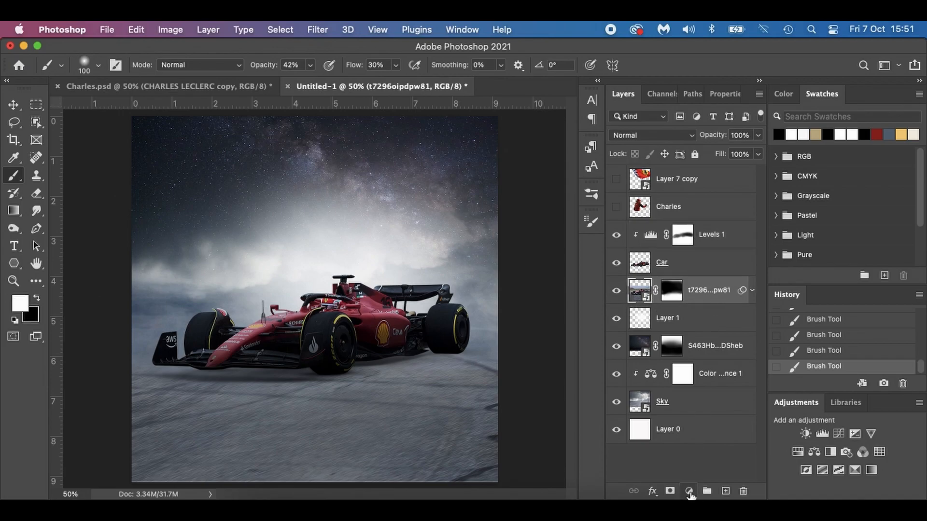
left_click(689, 492)
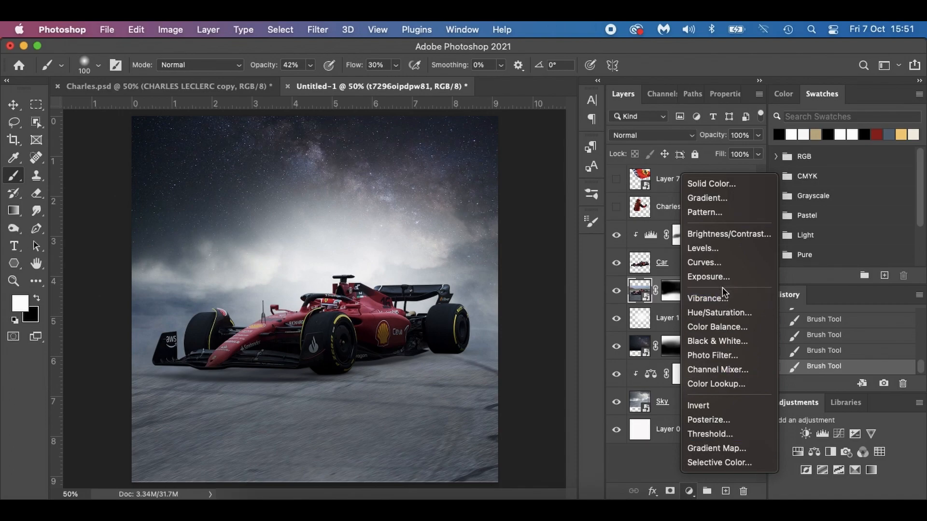
left_click(719, 250)
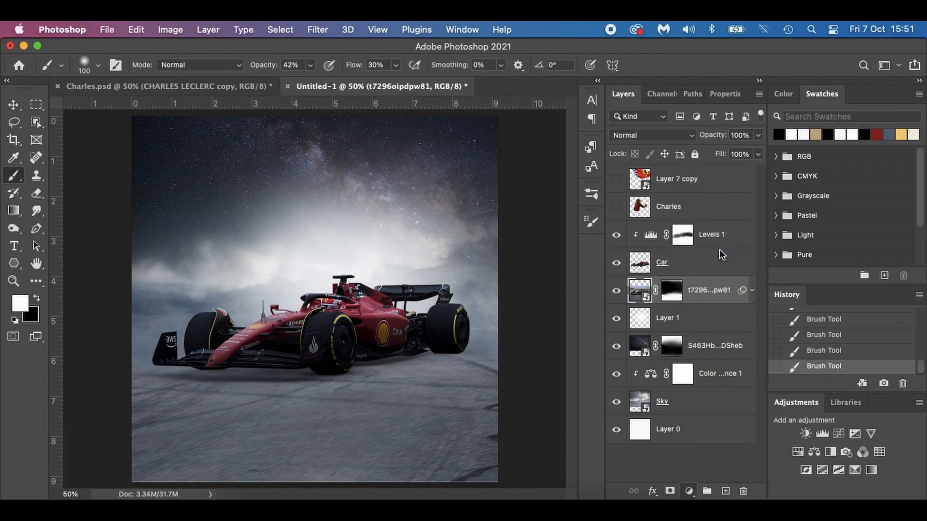
left_click(663, 492)
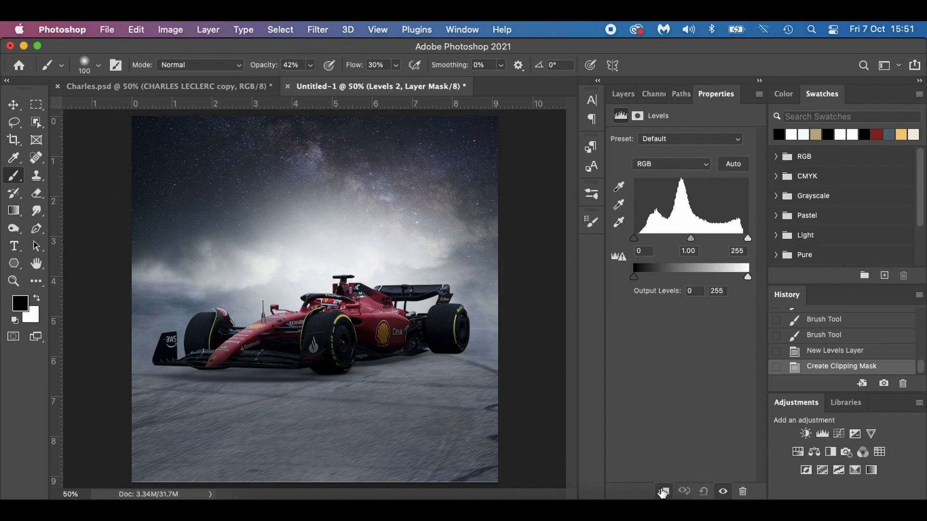
left_click_drag(745, 276, 679, 279)
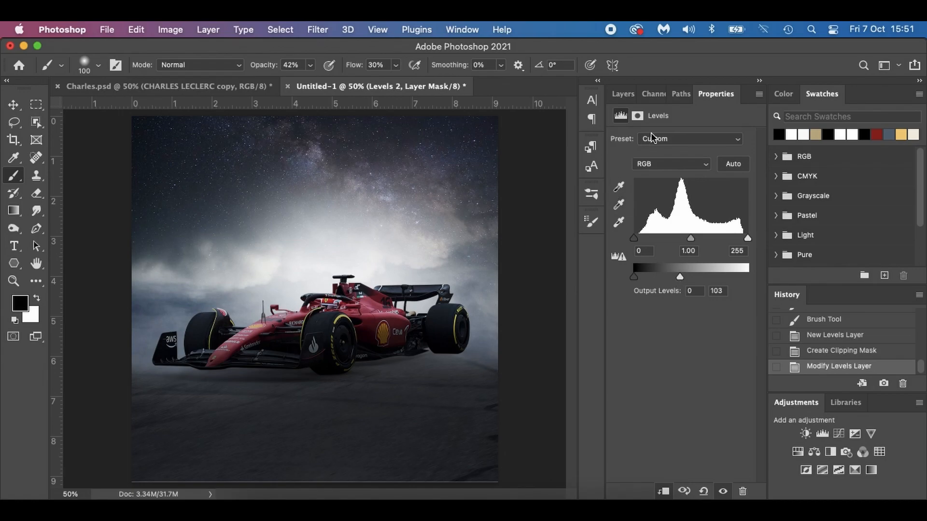
left_click(623, 94)
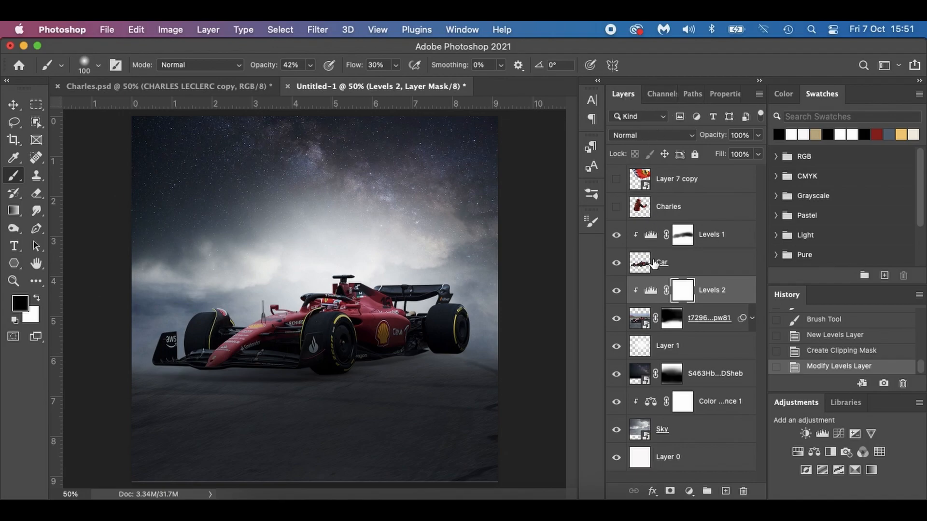
double_click(653, 293)
left_click_drag(679, 274, 672, 276)
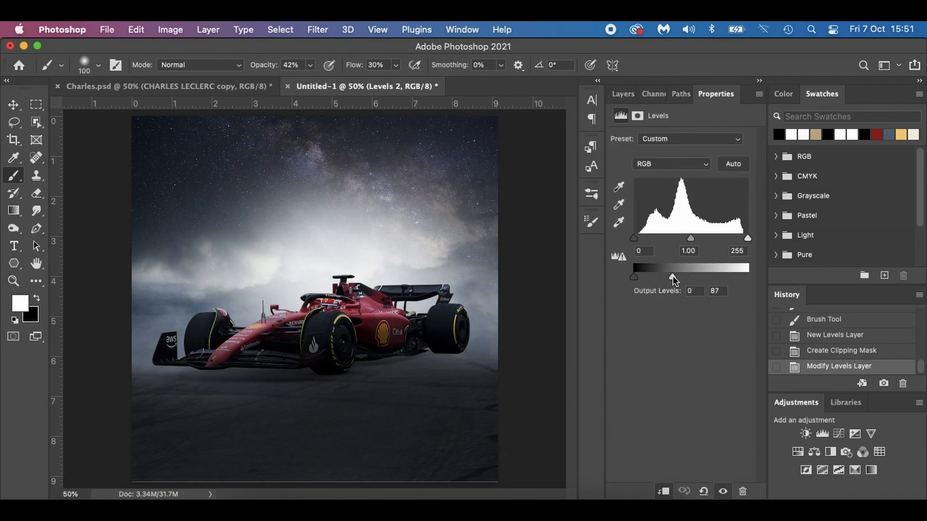
left_click(623, 95)
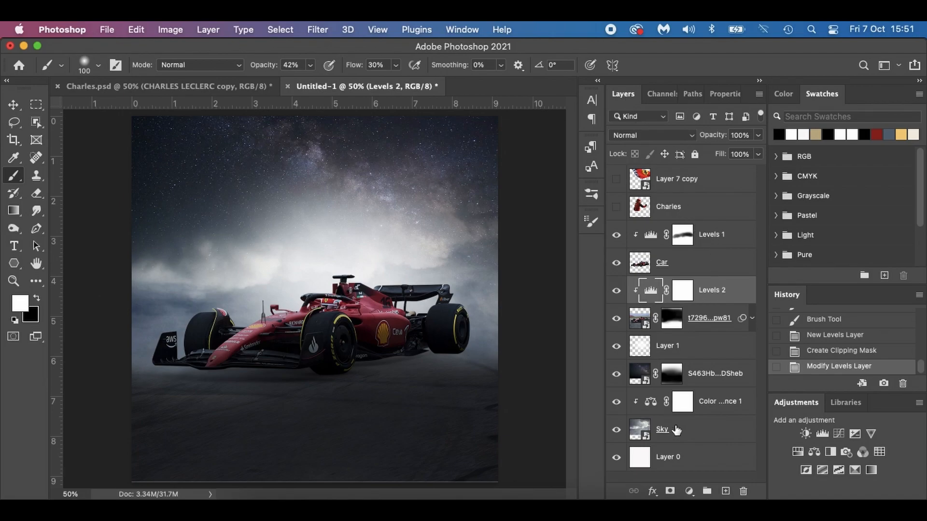
Add a Color Balance adjustment above Levels 2 with midtones Cyan-Red -4 and Yellow-Blue +4, and compare it on and off.
left_click(684, 495)
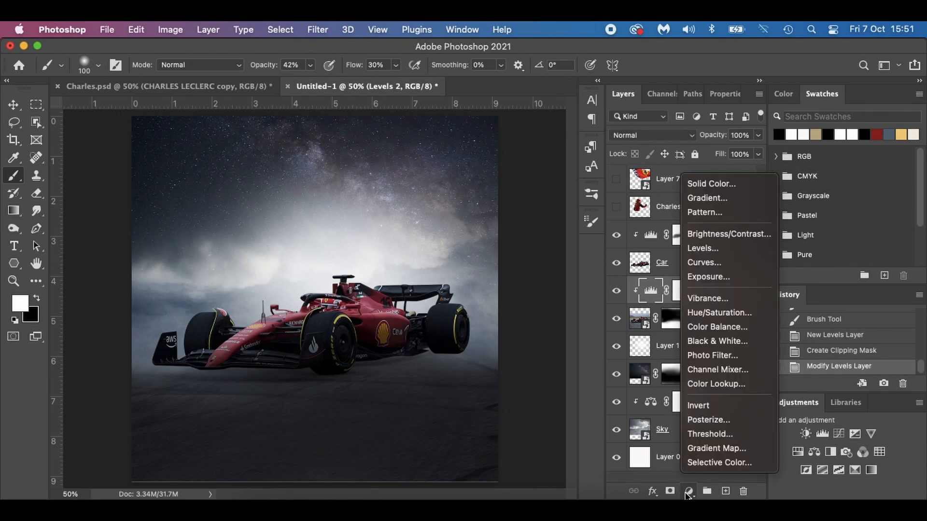
left_click(726, 325)
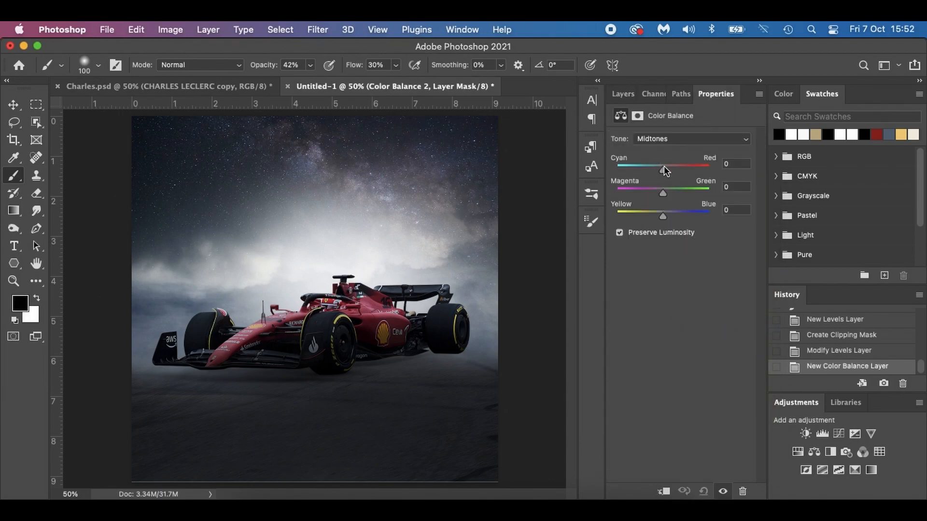
left_click_drag(664, 170, 661, 172)
left_click_drag(663, 218, 665, 218)
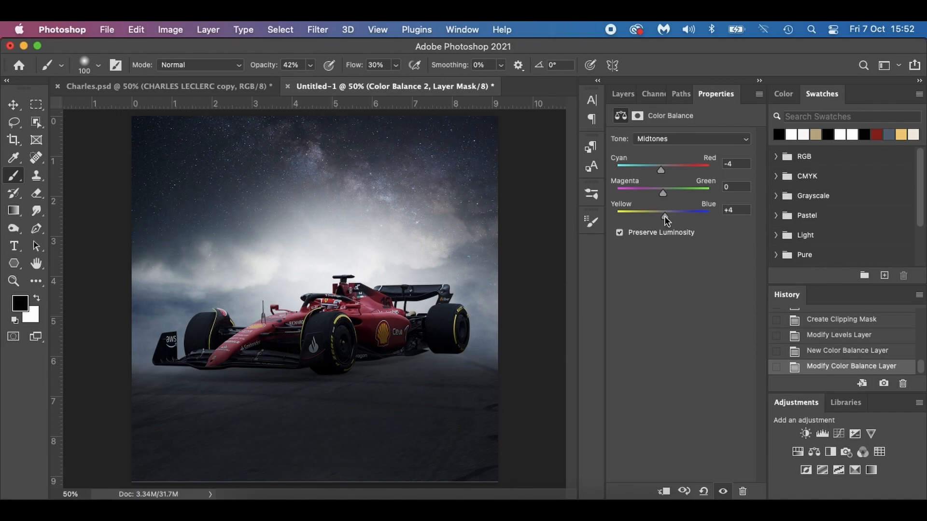
left_click(725, 492)
left_click(620, 95)
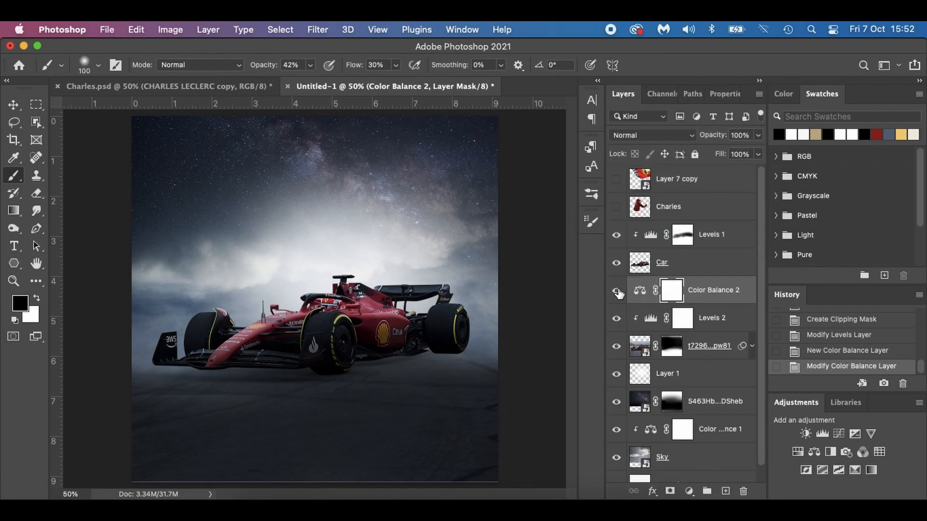
left_click(617, 291)
Brighten the car by setting the output white level of its Levels 1 adjustment to 175.
double_click(642, 263)
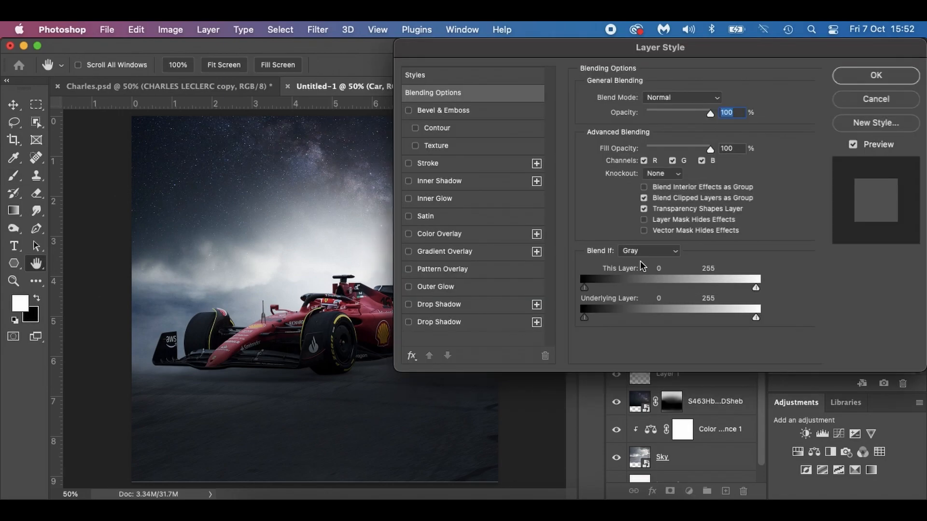
left_click(886, 98)
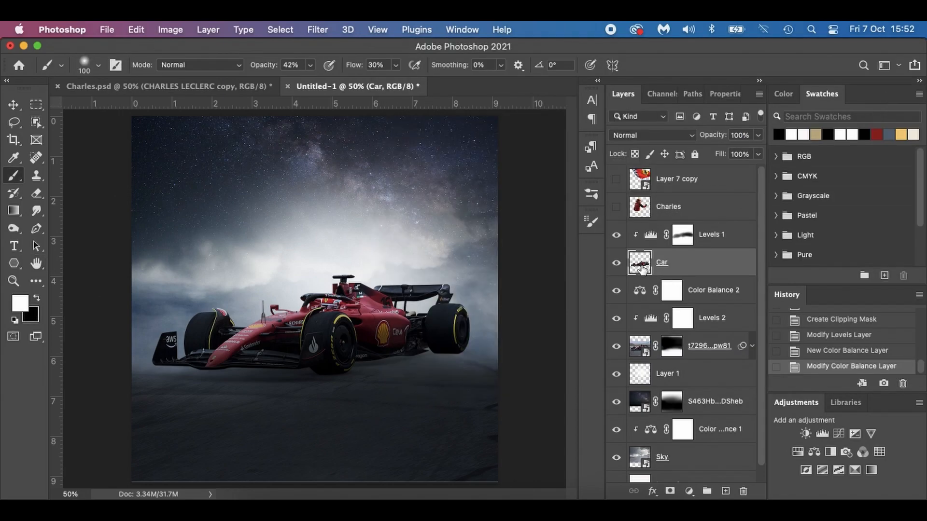
double_click(651, 234)
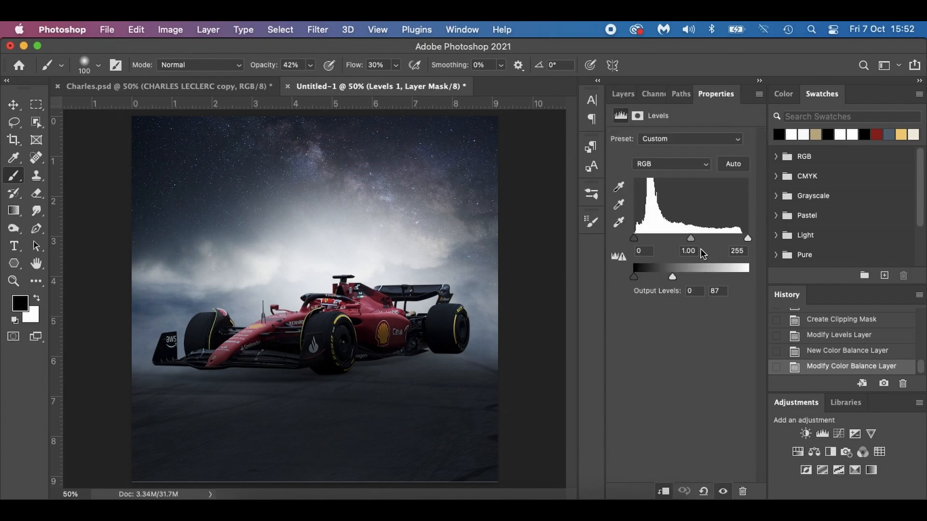
left_click_drag(673, 274, 739, 279)
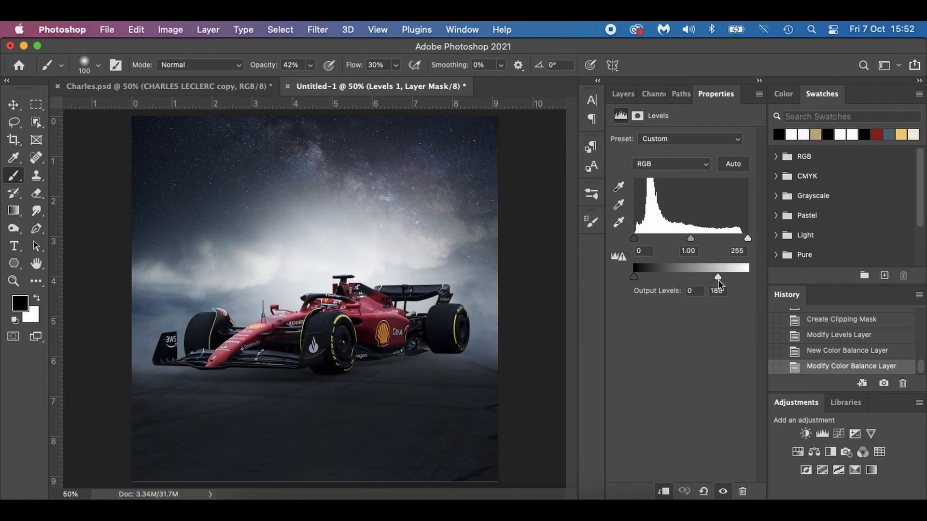
left_click_drag(712, 279, 712, 279)
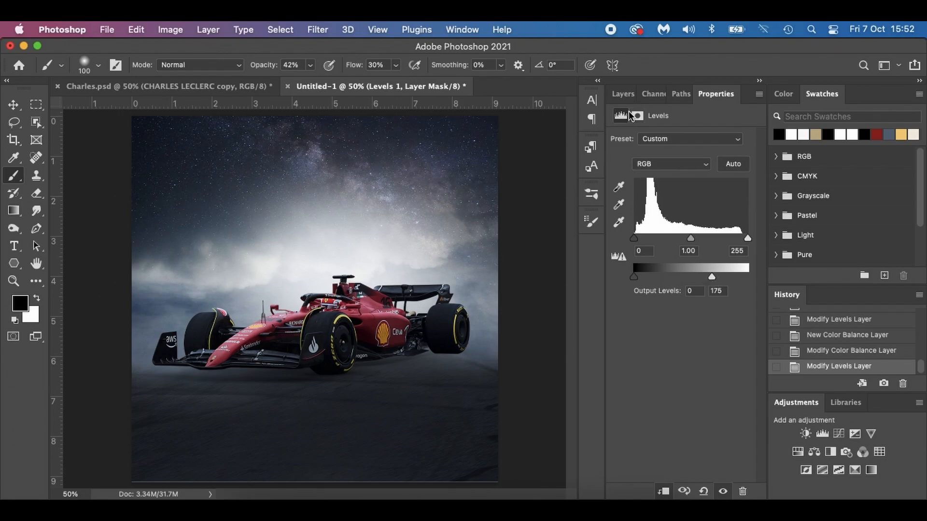
left_click(626, 96)
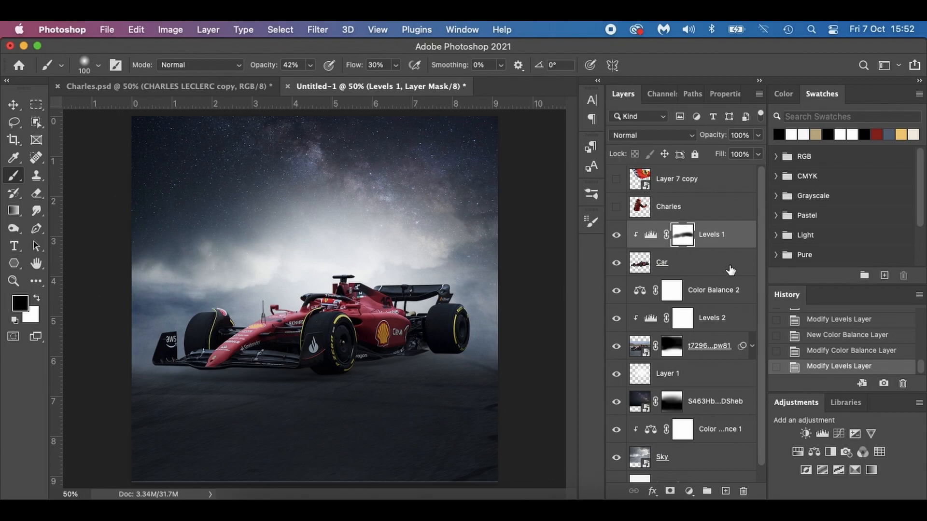
Add a new layer above Levels 1, clip it to the Car layer and make white the foreground color.
left_click(726, 491)
key("x")
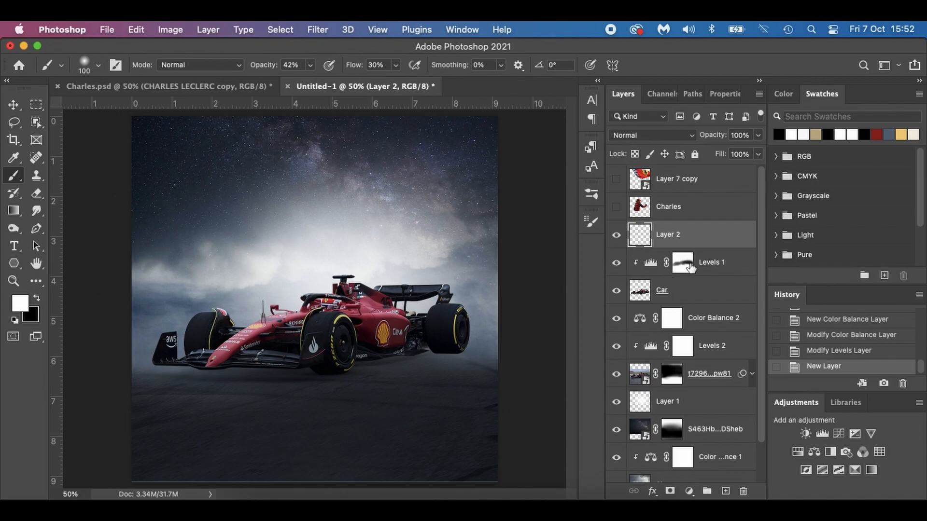
left_click(709, 246, "alt")
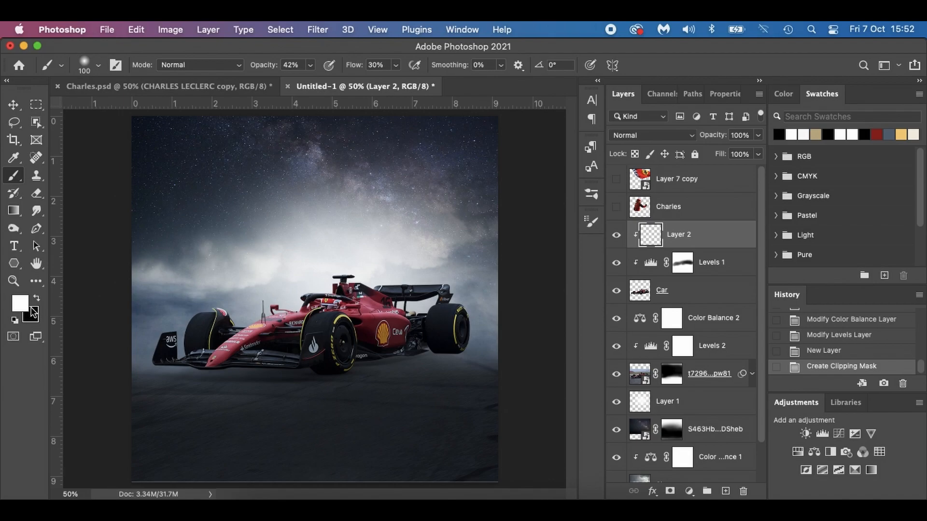
Try painting a white highlight across the car's engine cover at 21% brush opacity, and undo the stroke.
left_click_drag(270, 67, 259, 69)
left_click(293, 67)
left_click_drag(329, 283, 388, 285)
key("super+z")
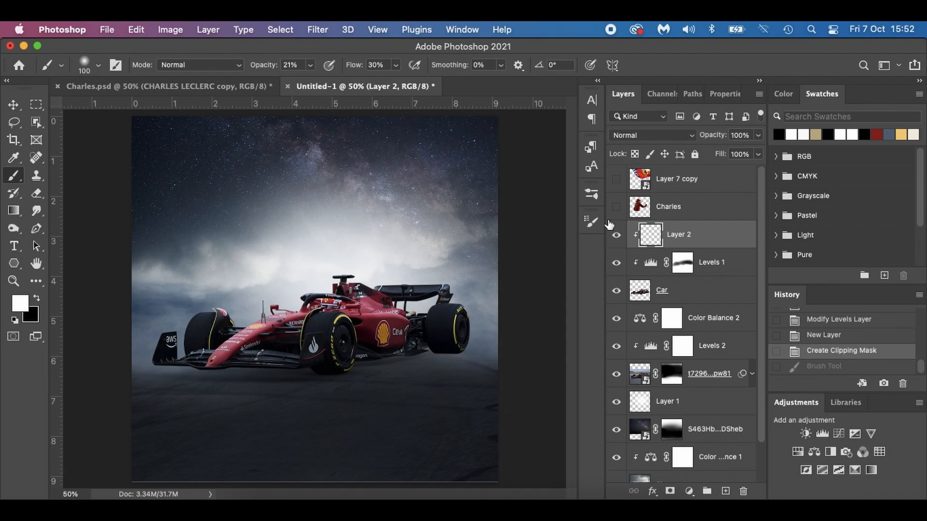
Paint soft white highlights along the car's upper edges on Layer 2 at 10% opacity and 17% flow, reducing the brush size from 100 to 45.
left_click_drag(260, 68, 263, 68)
left_click_drag(352, 68, 346, 69)
mouse_move(232, 313)
left_mouse_down()
mouse_move(257, 319)
mouse_move(335, 287)
mouse_move(375, 284)
mouse_move(449, 291)
mouse_move(474, 324)
mouse_move(454, 305)
mouse_move(466, 308)
mouse_move(456, 291)
mouse_move(419, 278)
mouse_move(406, 278)
mouse_move(403, 309)
mouse_move(429, 309)
mouse_move(401, 302)
left_mouse_up()
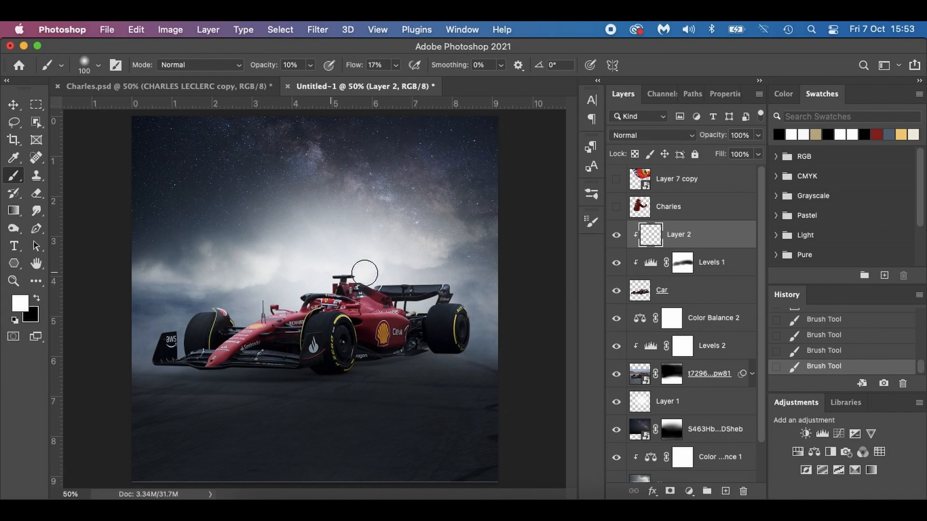
mouse_move(232, 316)
left_mouse_down()
mouse_move(185, 316)
mouse_move(159, 333)
left_mouse_up()
mouse_move(307, 313)
left_mouse_down()
mouse_move(331, 315)
mouse_move(321, 324)
left_mouse_up()
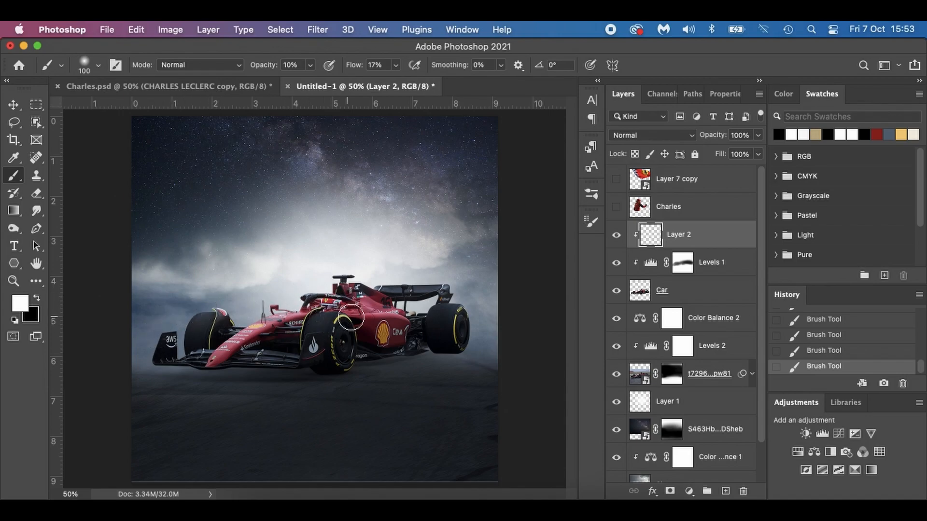
key("bracketleft")
key("bracketleft")
key("bracketleft")
key("bracketleft")
key("bracketleft")
key("bracketleft")
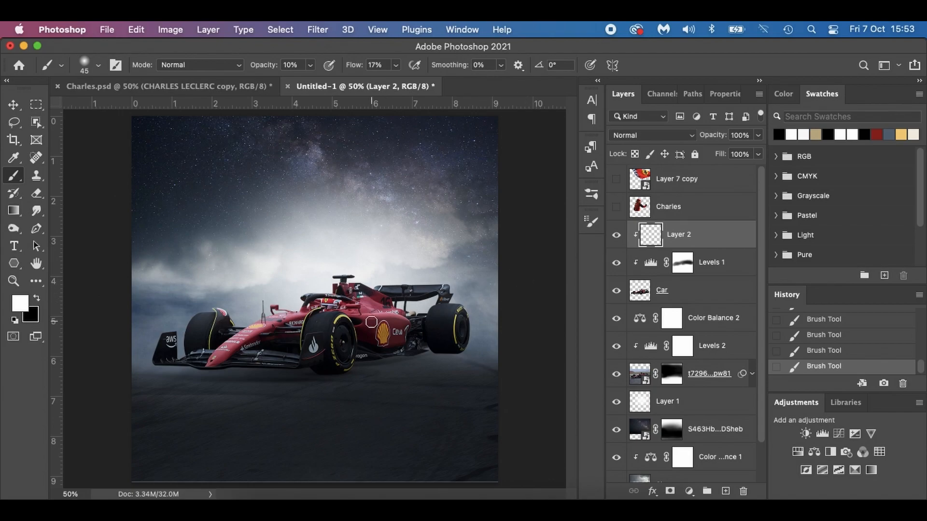
Add a Hue/Saturation adjustment clipped to the car above Layer 2 and raise its saturation slightly.
left_click(689, 490)
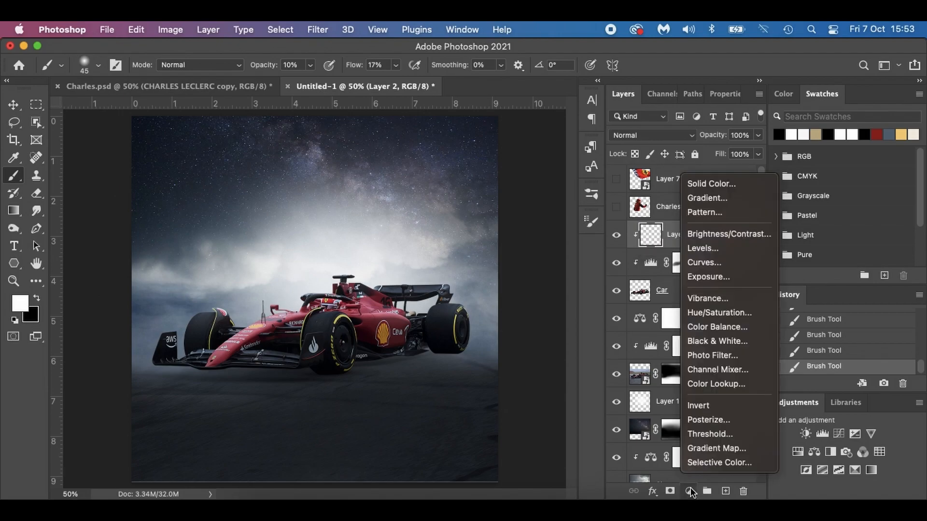
left_click(724, 313)
left_click(663, 492)
left_click_drag(682, 215, 685, 213)
left_click(622, 95)
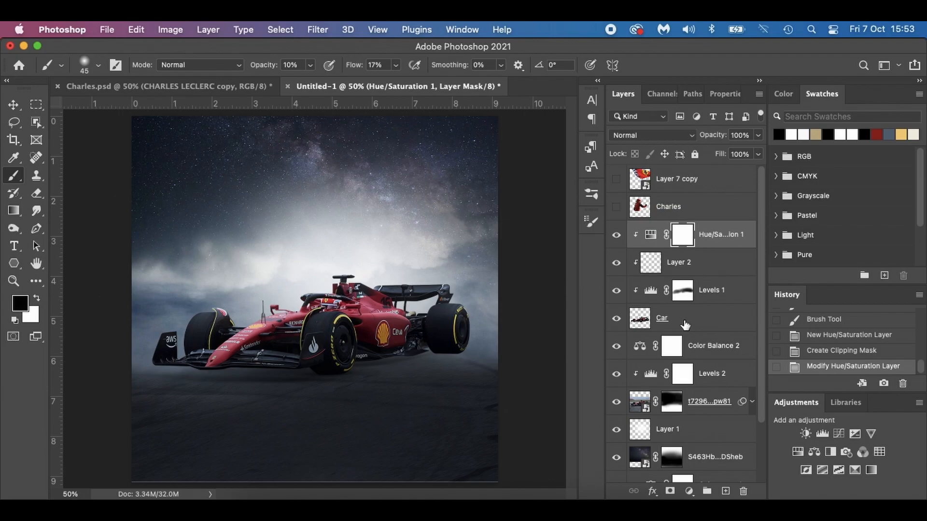
Clip the Color Balance 2 adjustment to the track layer and add a new layer above it.
left_click(720, 347)
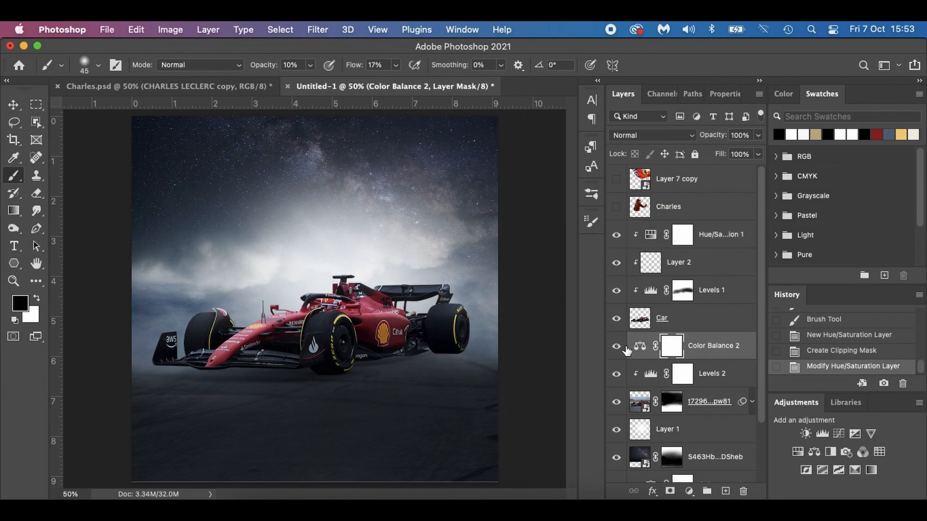
left_click(660, 359, "alt")
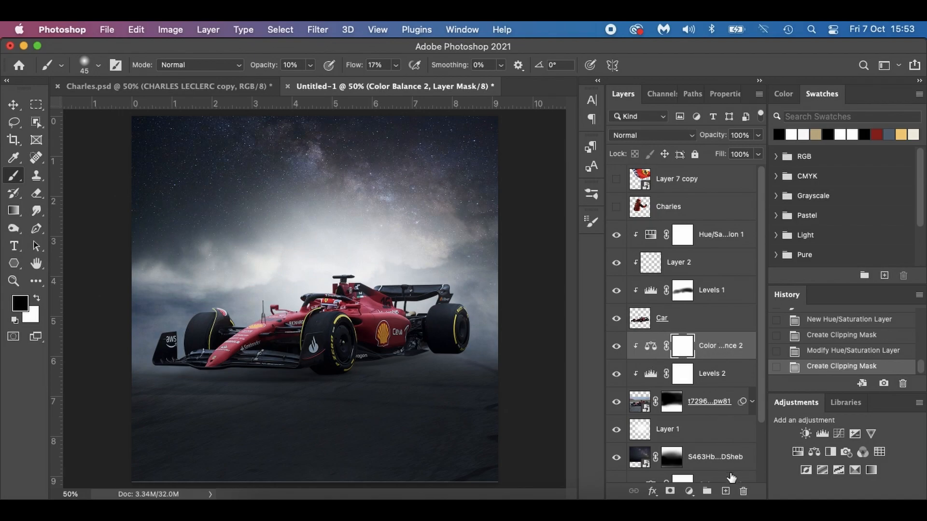
left_click(725, 491)
Set the foreground color to golden brown #a7853b, starting from the orange swatch.
key("x")
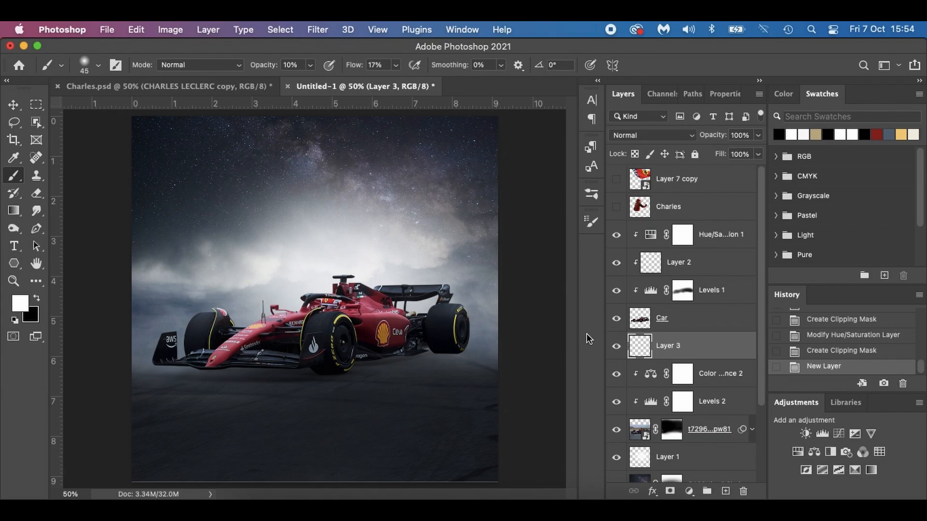
left_click(902, 134)
left_click(21, 304)
left_click(663, 278)
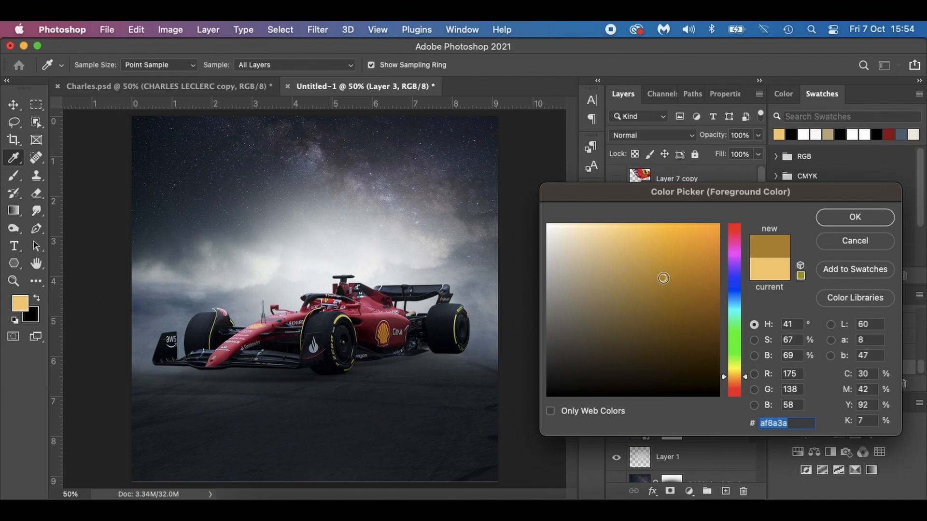
left_click(664, 287)
left_click(658, 284)
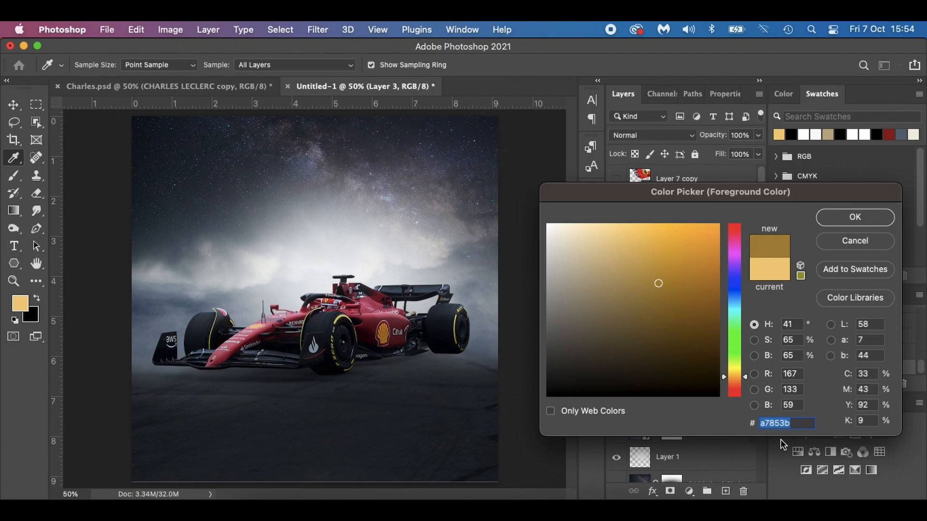
left_click(855, 216)
Enlarge the brush to 500 and paint a faint golden glow behind the car's rear wheel at 10% opacity and 17% flow.
key("bracketright")
key("bracketright")
key("bracketright")
key("bracketright")
key("bracketright")
key("bracketright")
key("bracketright")
key("bracketright")
key("bracketright")
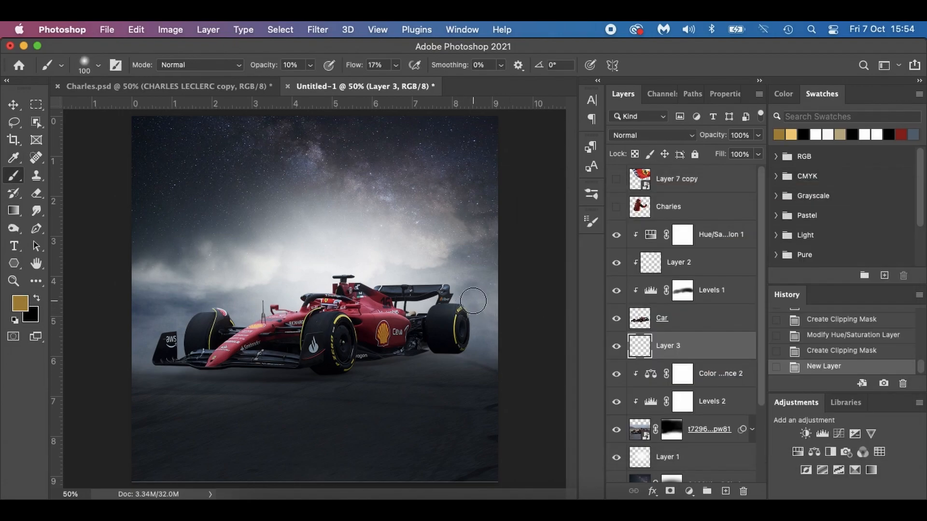
key("bracketright")
left_click(480, 296)
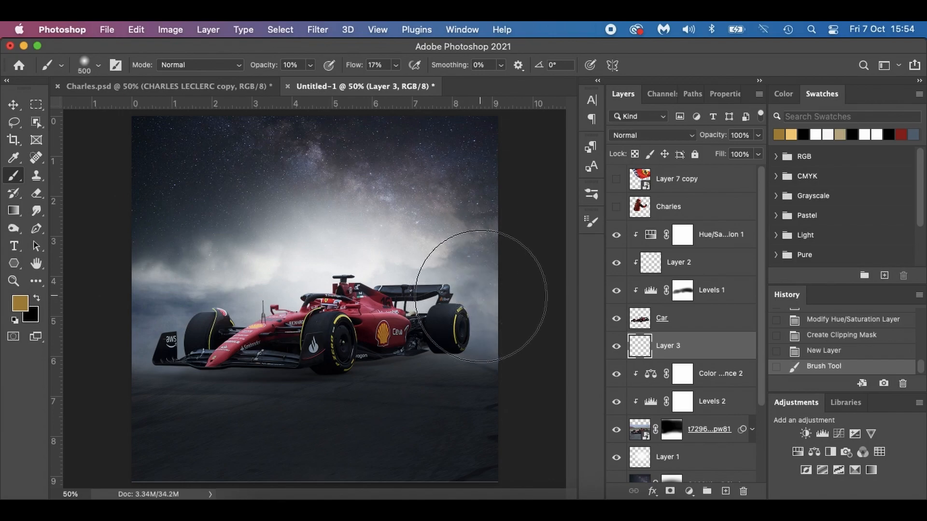
left_click(483, 307)
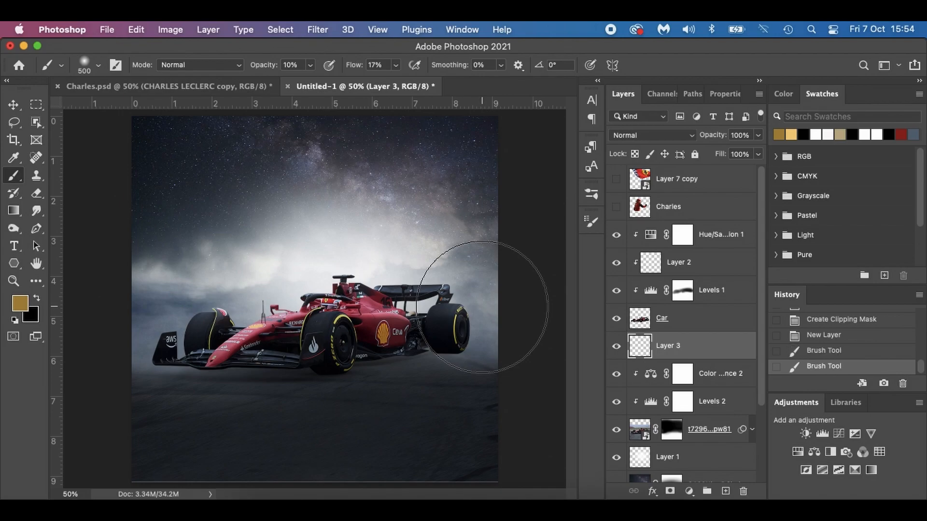
Raise the brush to 52% opacity and 49% flow and strengthen the golden glow behind the rear wing on Layer 3.
left_click_drag(265, 66, 293, 69)
left_click_drag(351, 70, 366, 70)
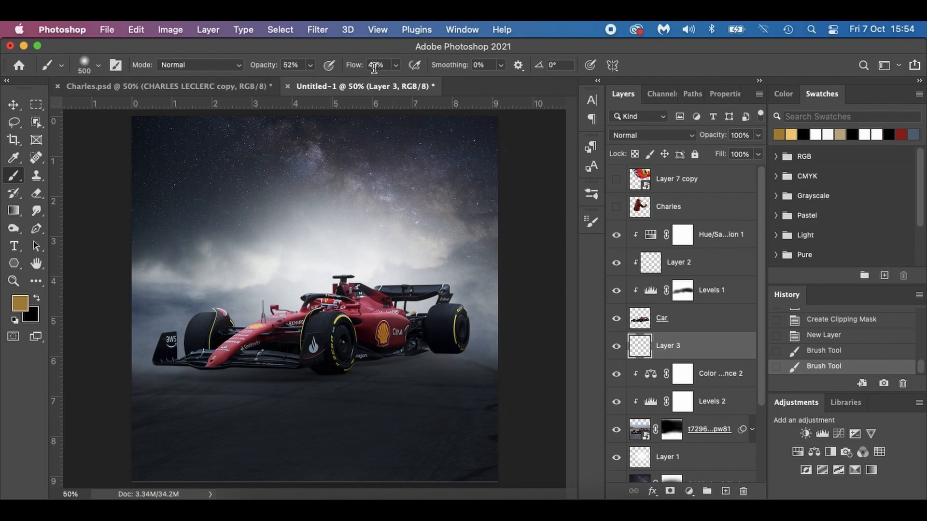
left_click(469, 295)
left_click(459, 291)
left_click(465, 290)
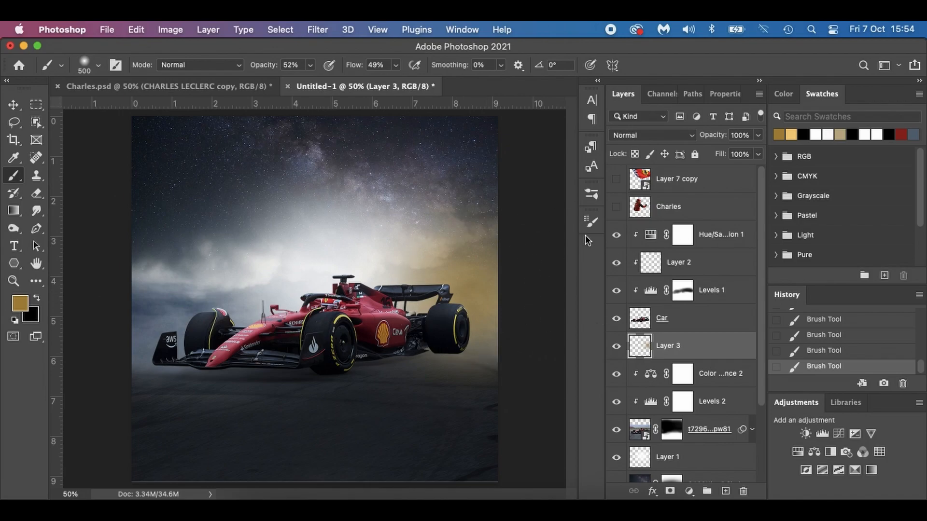
Lighten the foreground color to #b49551 and paint over the golden glow with the brush reduced to 300.
left_click(20, 301)
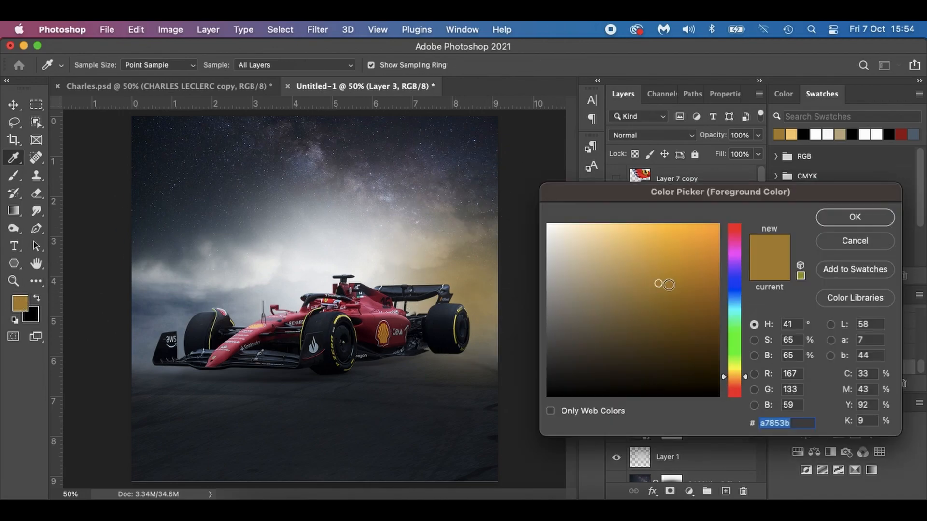
left_click(641, 275)
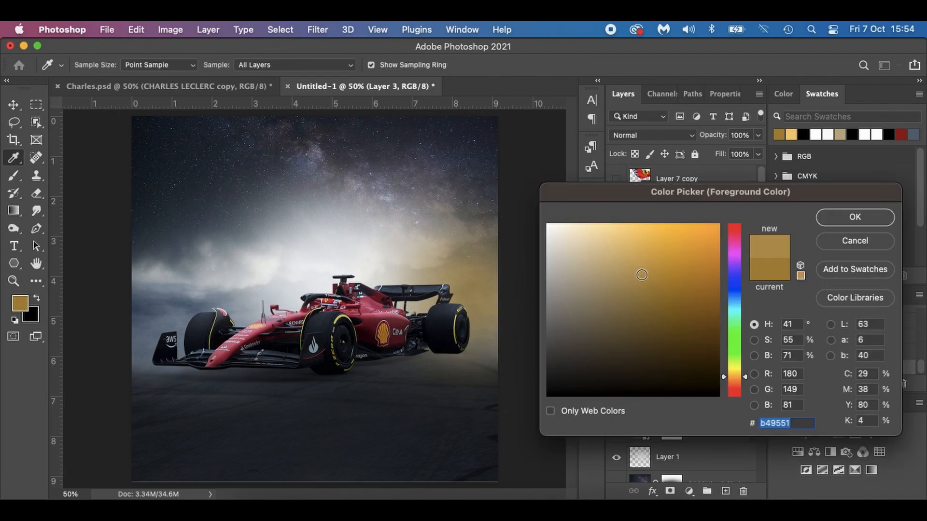
left_click(856, 217)
key("bracketleft")
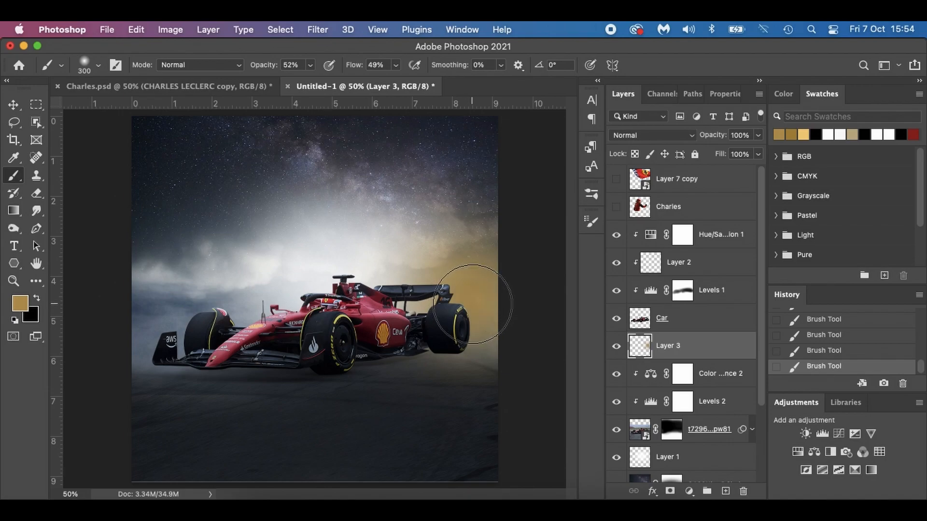
Set the foreground color to the paler #c3ac7a and paint the inner part of the glow with a size 250 brush.
left_click(19, 304)
left_click(611, 264)
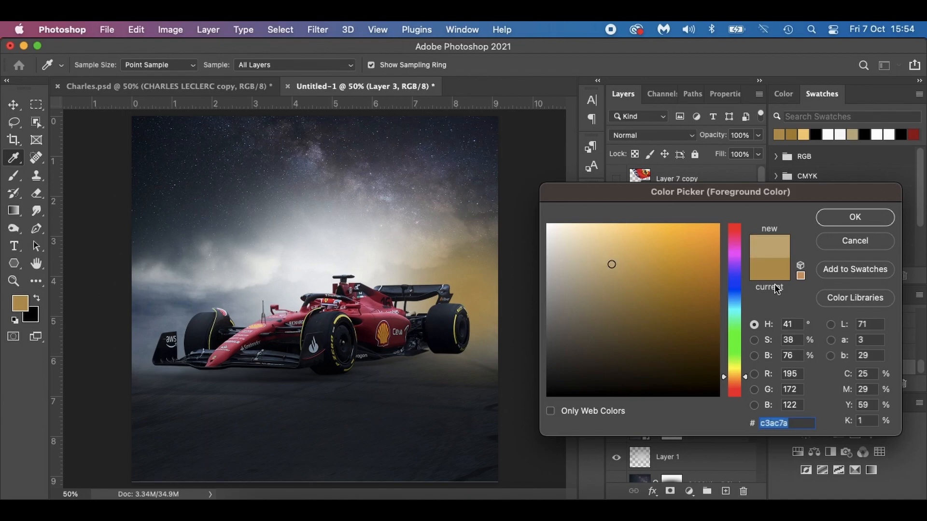
left_click(845, 218)
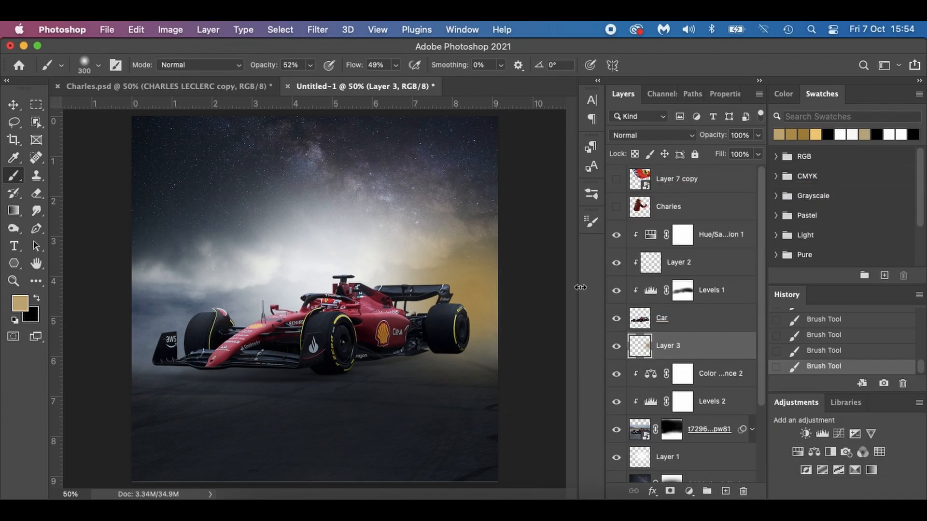
key("bracketleft")
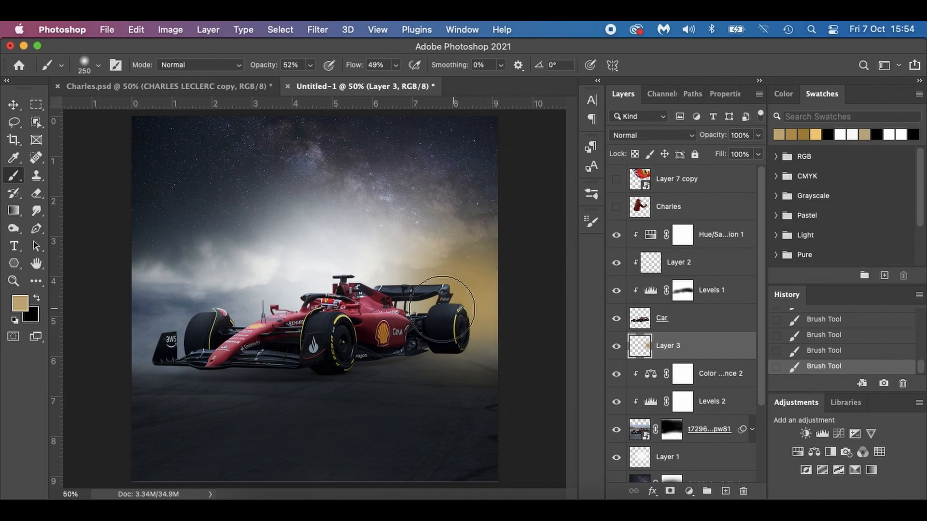
Set the foreground color to pale beige #d6c9af and paint the glow's bright core beside the rear wheel with a size 200 brush.
left_click(19, 303)
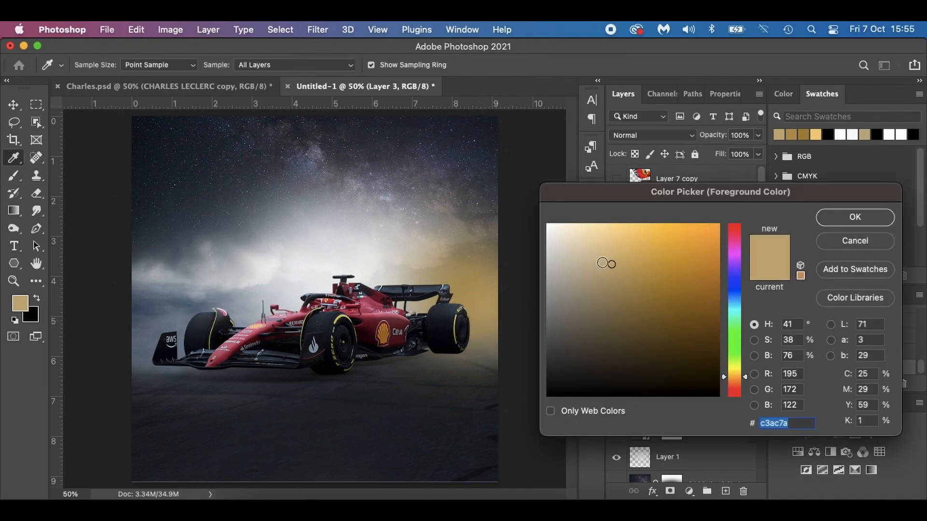
left_click(578, 252)
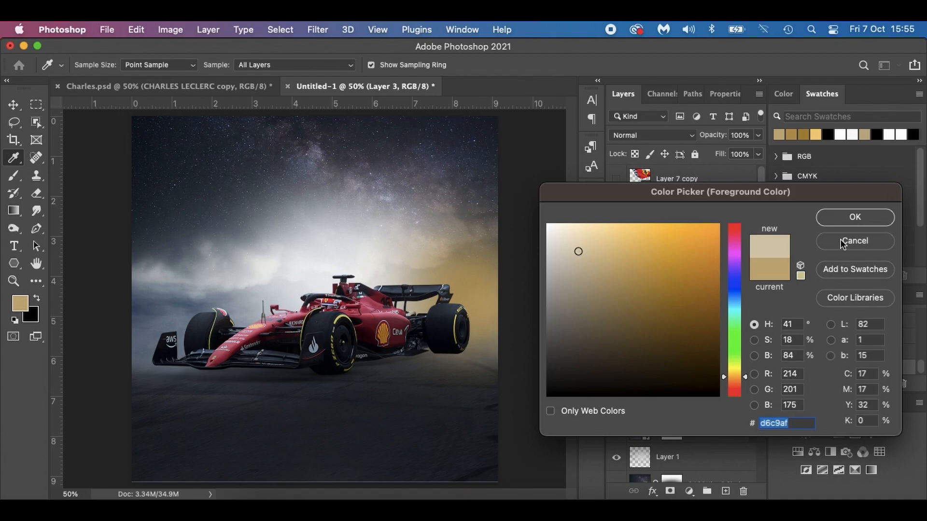
left_click(848, 222)
left_click(493, 314)
left_click(486, 309)
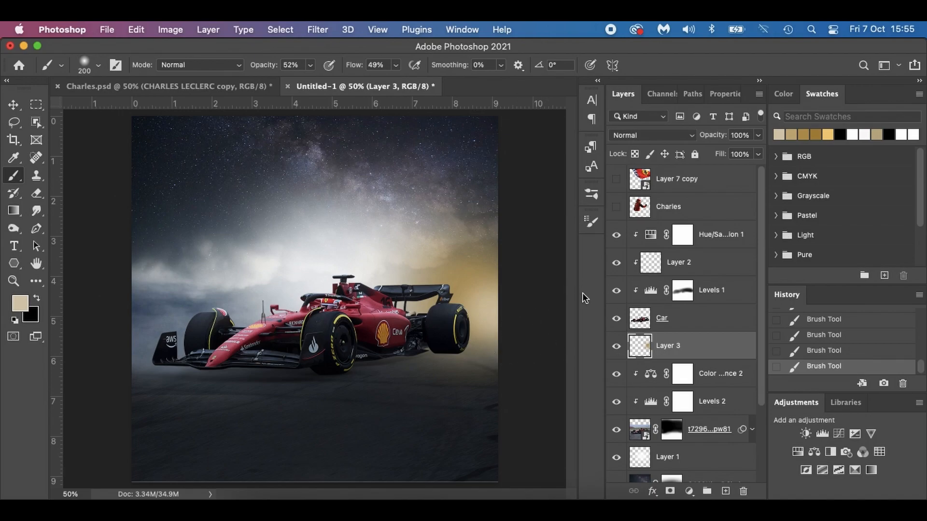
Sample the golden glow color beside the rear wing and add a new clipped layer above Hue/Saturation 1.
key("i")
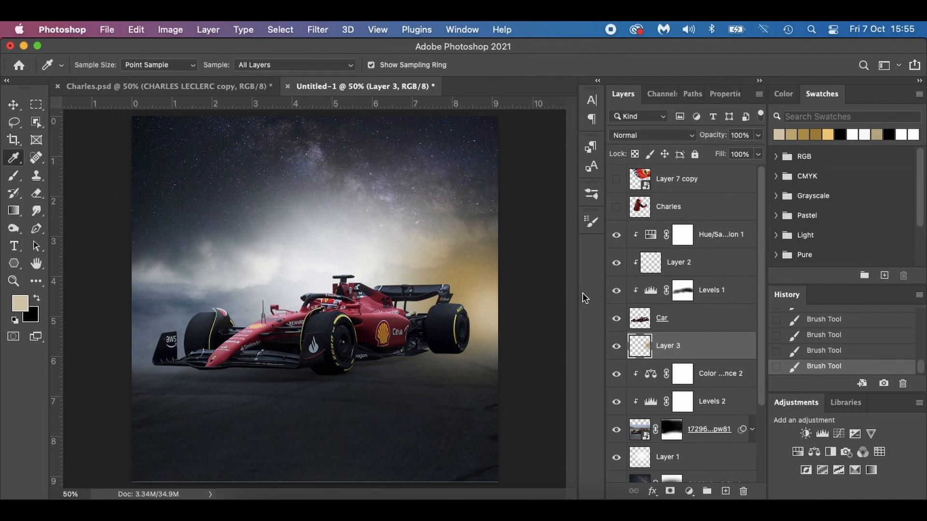
left_click(462, 283)
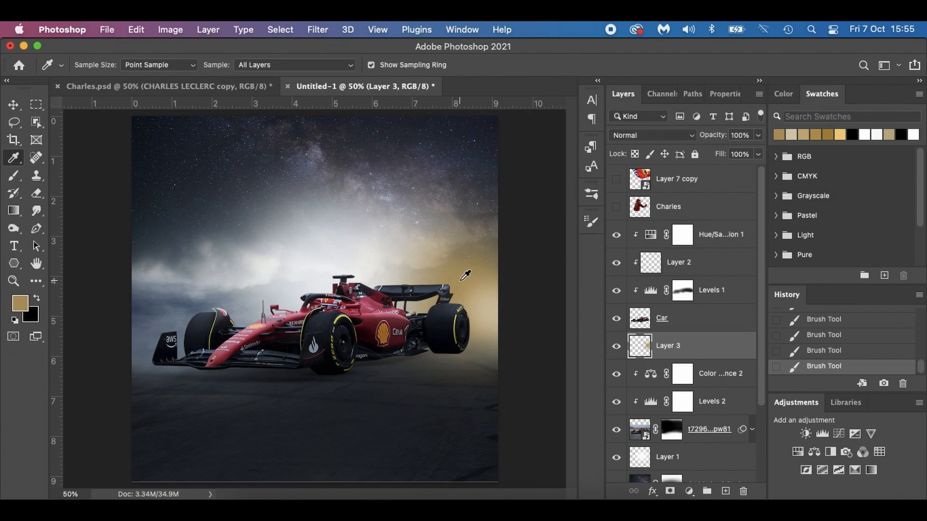
left_click(750, 233)
key("d")
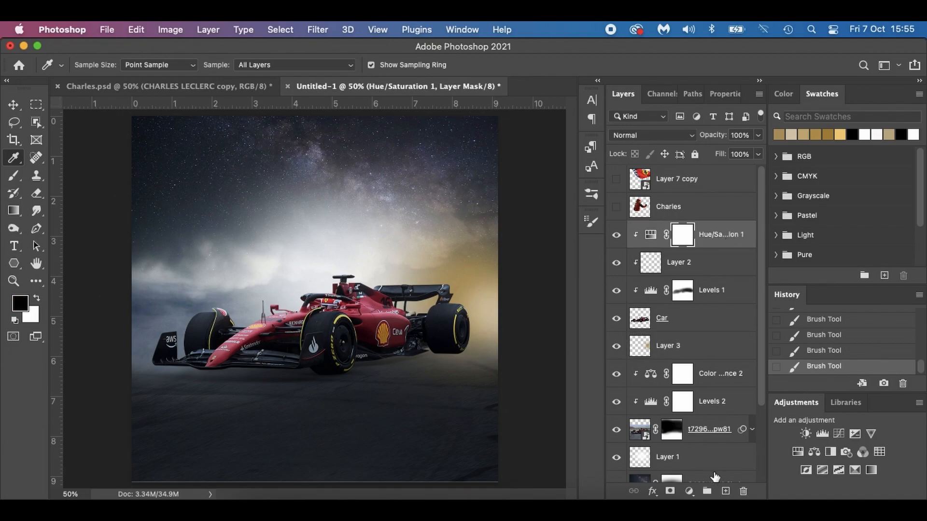
left_click(726, 491)
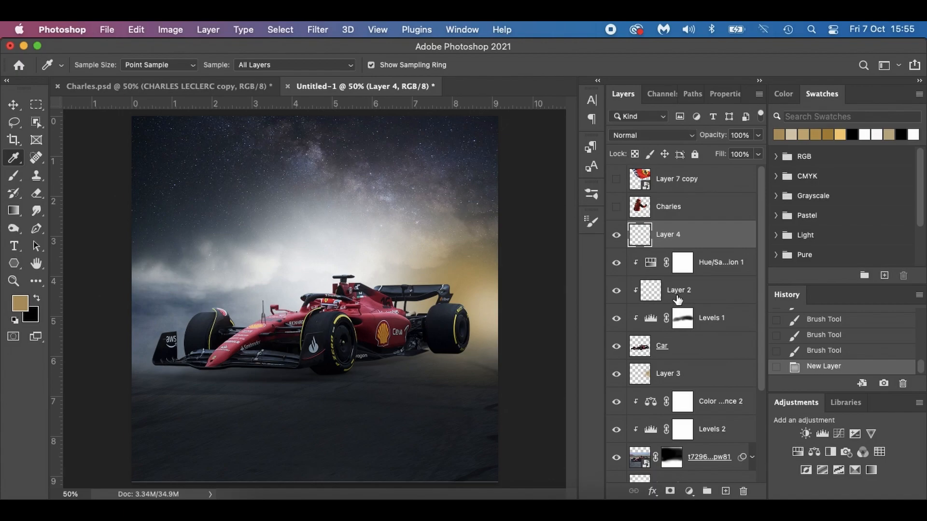
left_click(692, 248, "alt")
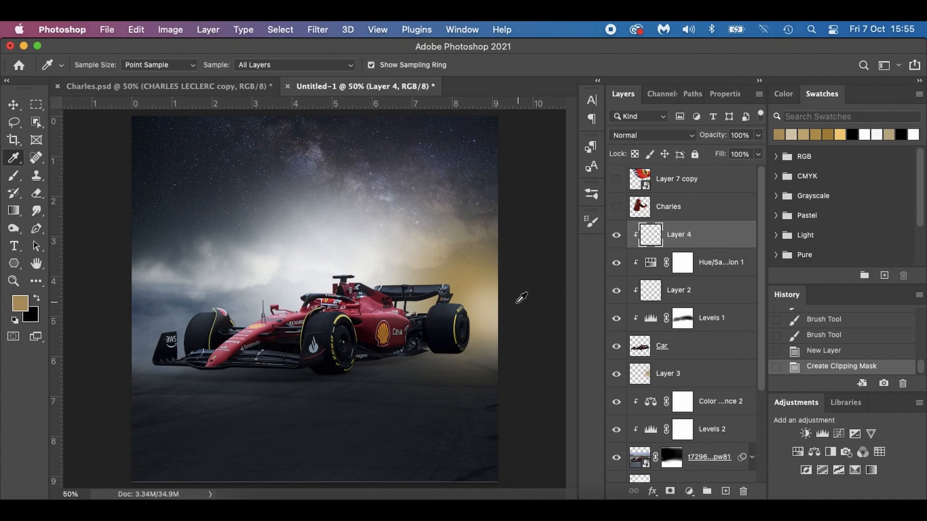
Paint golden light along the car's rear wheel, rear wing and upper edges on Layer 4 at 33% opacity and 32% flow with a size 90 brush.
key("b")
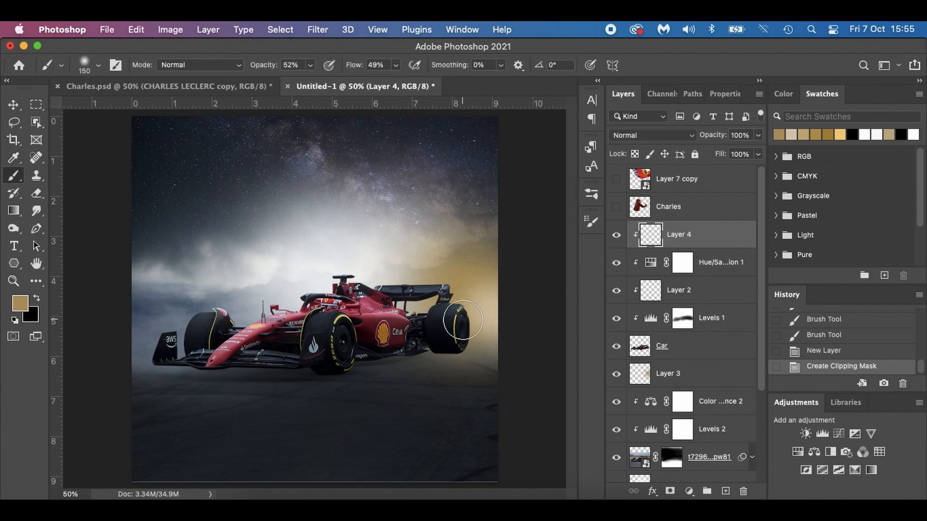
left_click_drag(252, 71, 248, 68)
left_click_drag(355, 70, 340, 65)
mouse_move(475, 324)
left_mouse_down()
mouse_move(445, 299)
mouse_move(372, 278)
mouse_move(359, 287)
left_mouse_up()
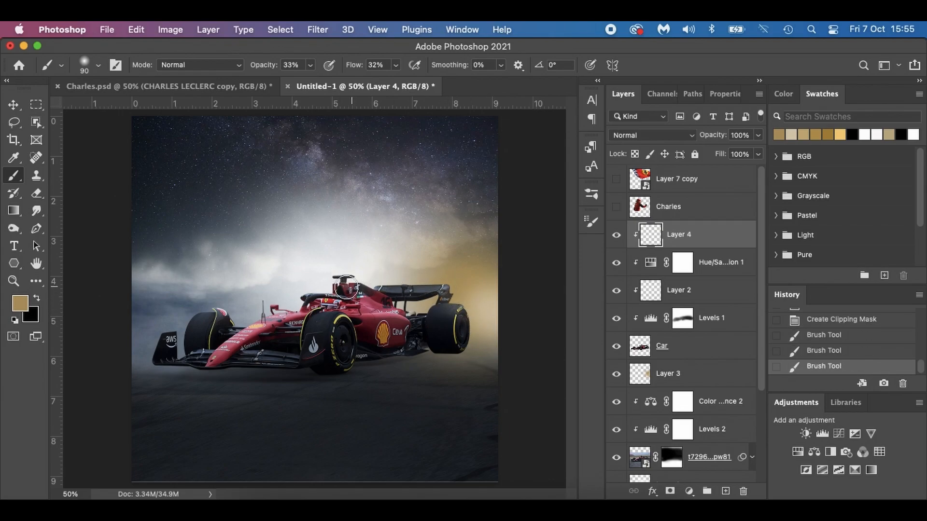
mouse_move(208, 302)
left_mouse_down()
mouse_move(236, 318)
mouse_move(209, 307)
mouse_move(326, 299)
mouse_move(296, 273)
mouse_move(224, 305)
left_mouse_up()
key("super+z")
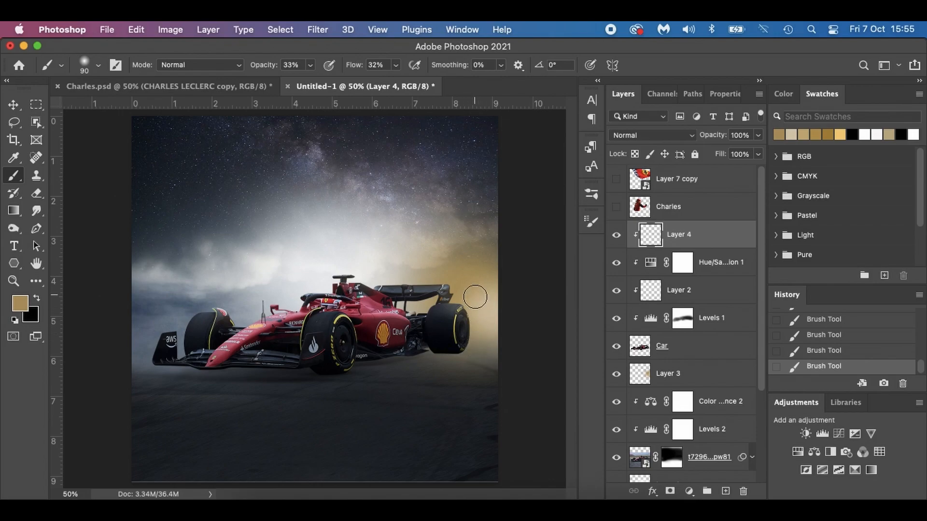
mouse_move(461, 280)
left_mouse_down()
mouse_move(462, 295)
mouse_move(457, 288)
left_mouse_up()
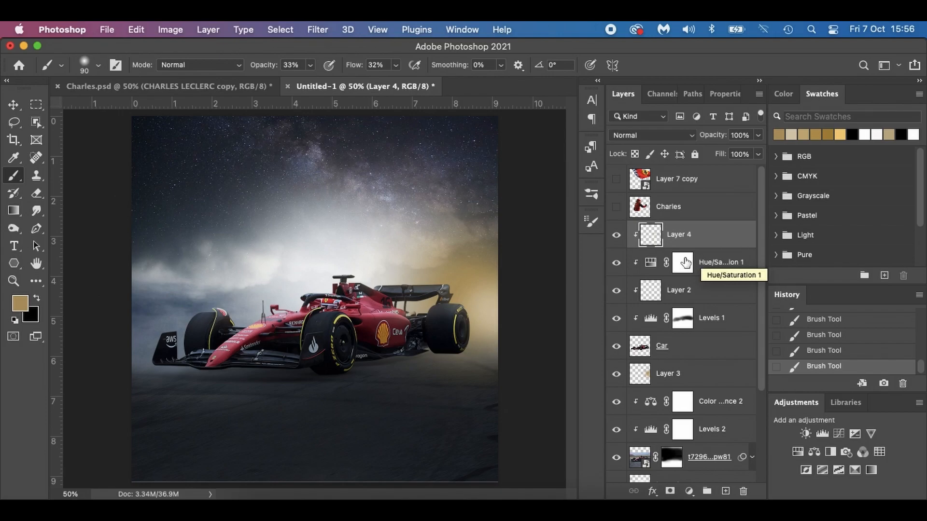
Show the Charles layer and move it below the Car layer, directly above Layer 3.
left_click(616, 209)
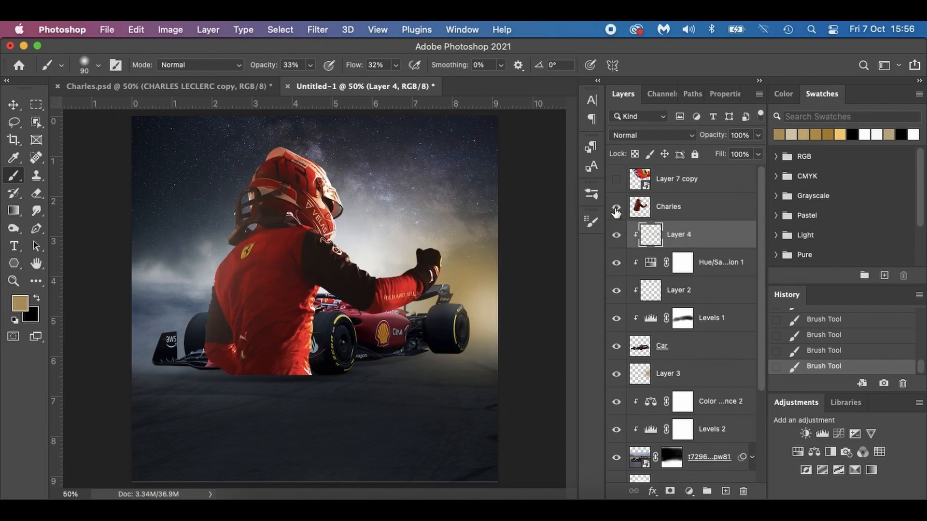
left_click(705, 212)
left_click_drag(733, 208, 716, 361)
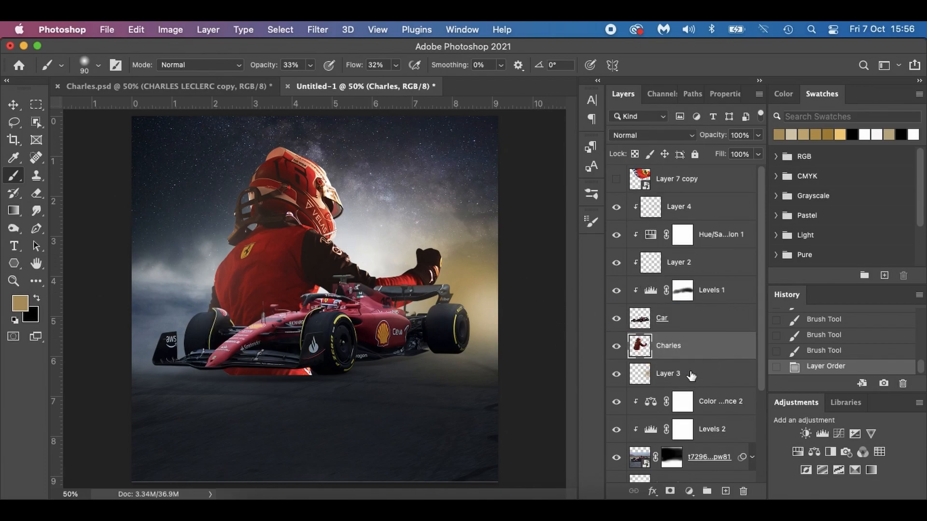
Move the driver figure up behind the car and scale it to 94.69%, positioned at X 613.50 px, Y 340.50 px.
key("v")
left_click_drag(271, 258, 278, 226)
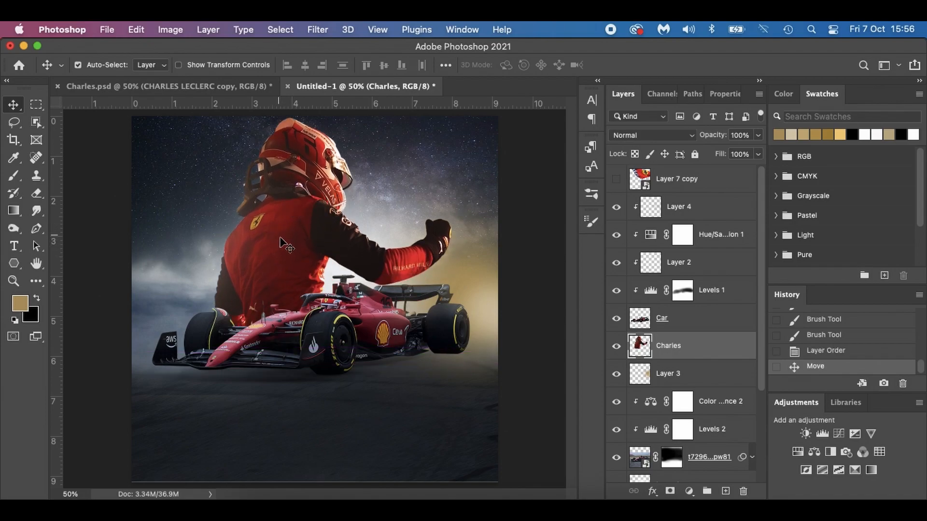
key("super+t")
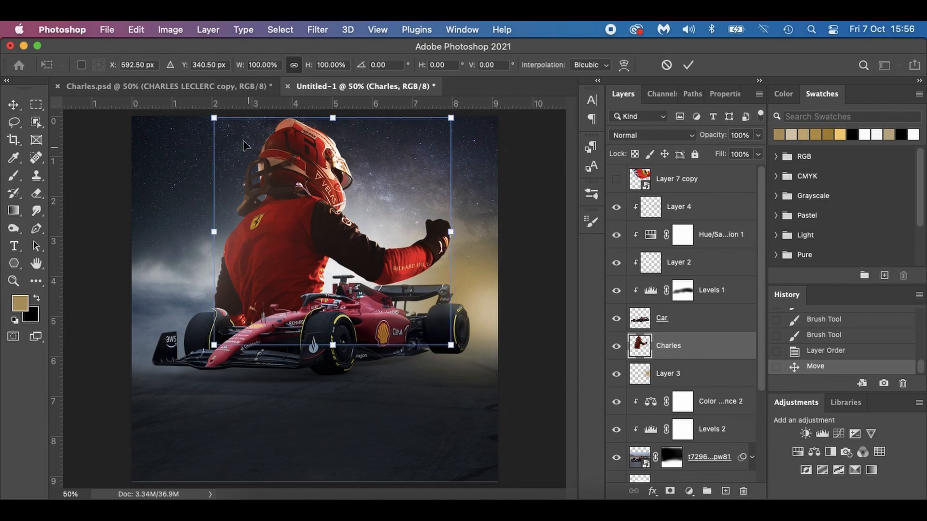
left_click_drag(455, 119, 445, 123)
left_click_drag(316, 213, 320, 221)
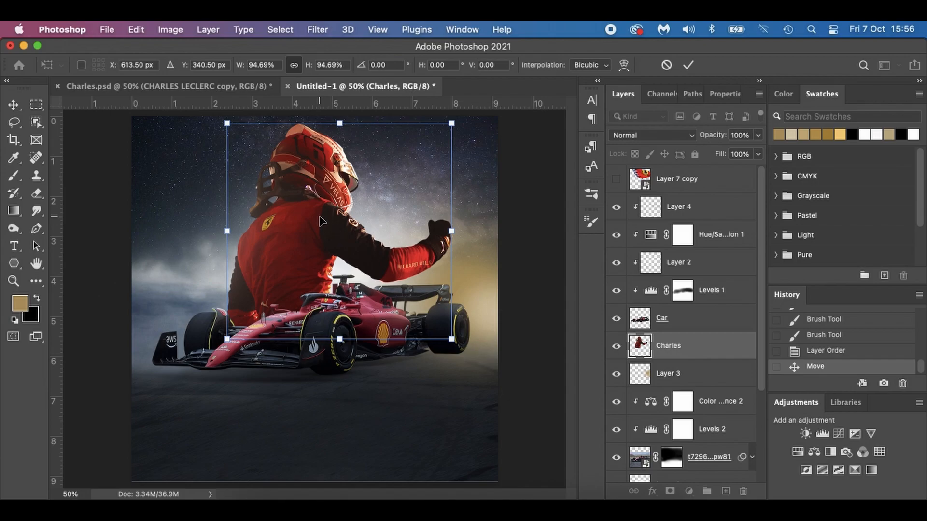
key("Return")
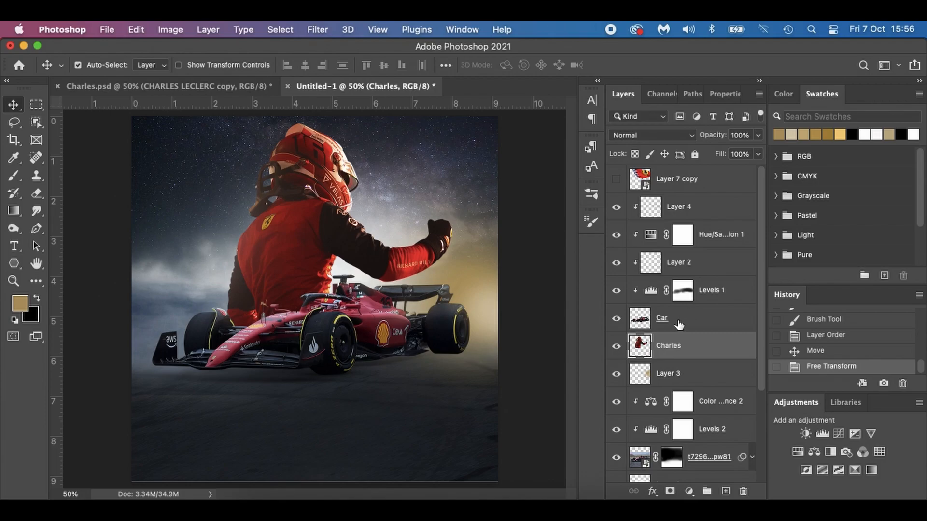
Darken the Charles layer with a clipped Levels adjustment, setting the white output level to 179.
left_click(690, 491)
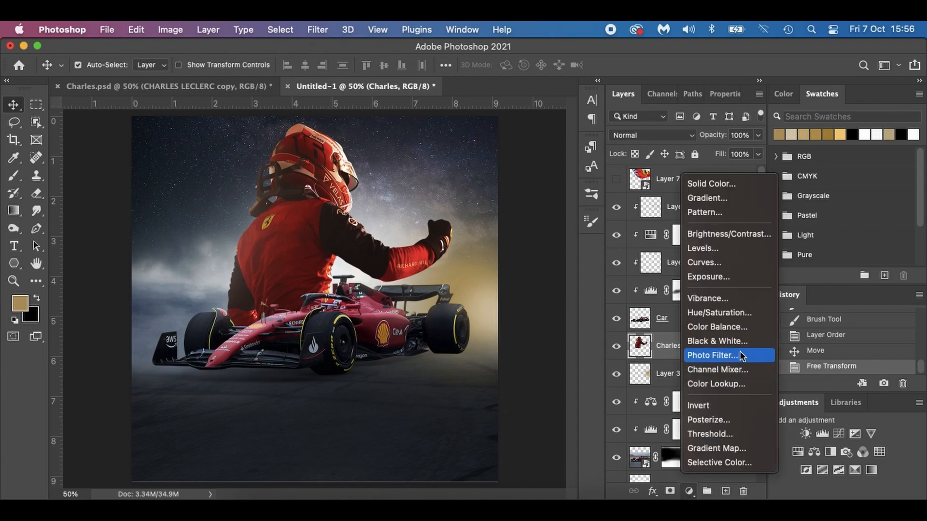
left_click(734, 249)
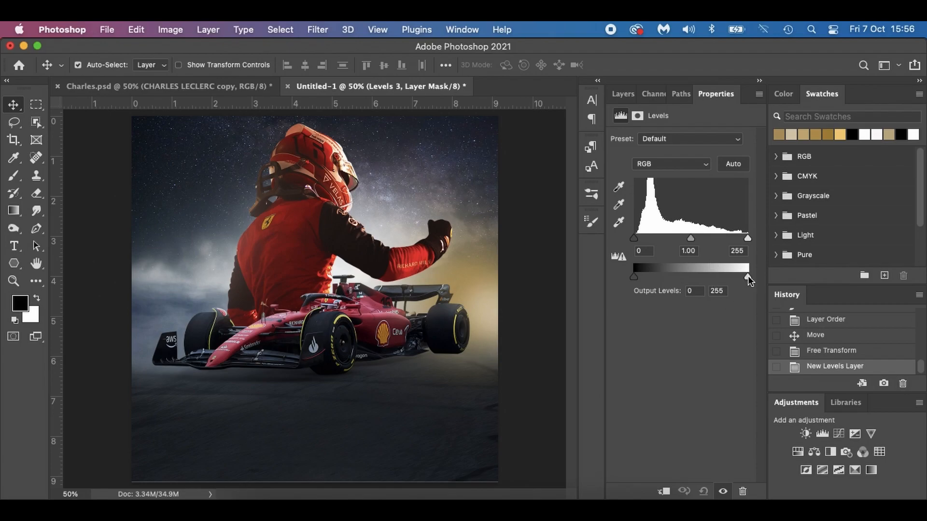
mouse_move(747, 277)
left_mouse_down()
mouse_move(710, 276)
mouse_move(760, 281)
left_mouse_up()
left_click(663, 491)
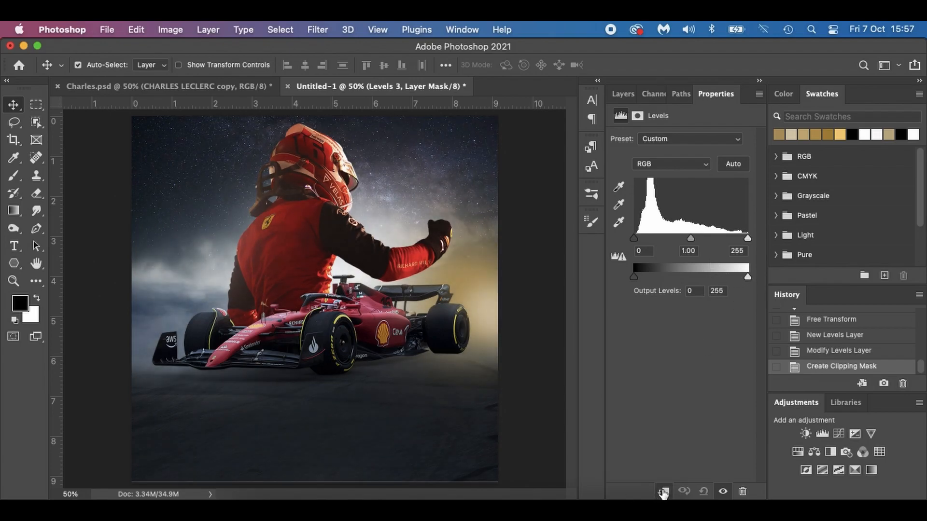
left_click_drag(747, 278, 714, 278)
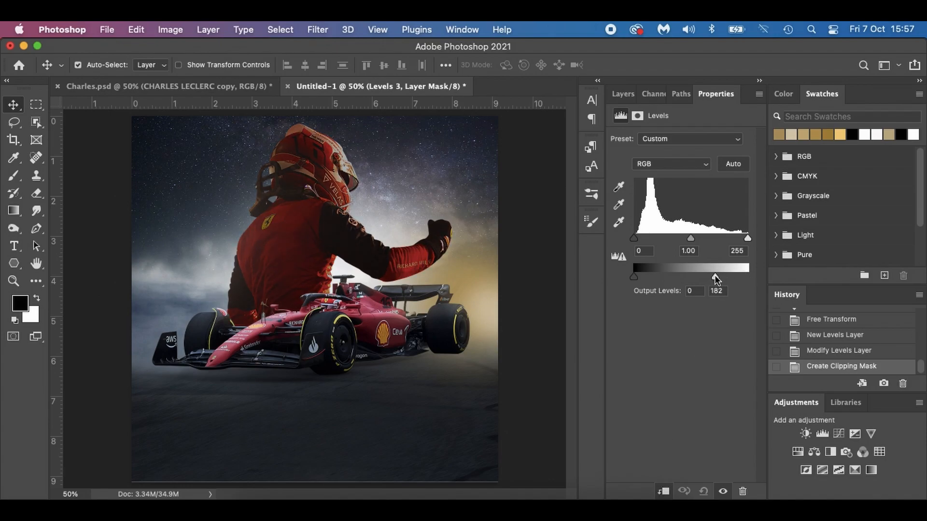
left_click_drag(714, 278, 714, 278)
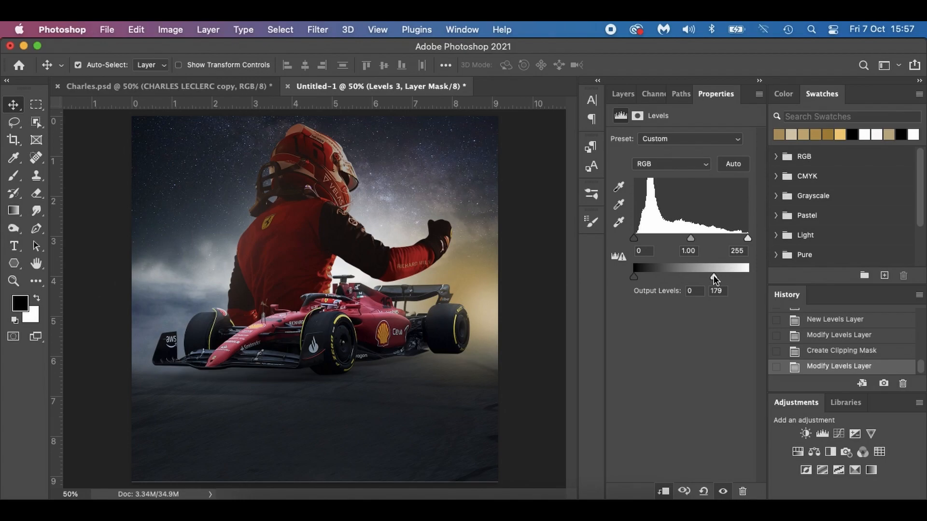
Add a Hue/Saturation adjustment clipped above Levels 3 with hue -9, saturation +2 and lightness -7, and choose the golden swatch as foreground color.
left_click(625, 97)
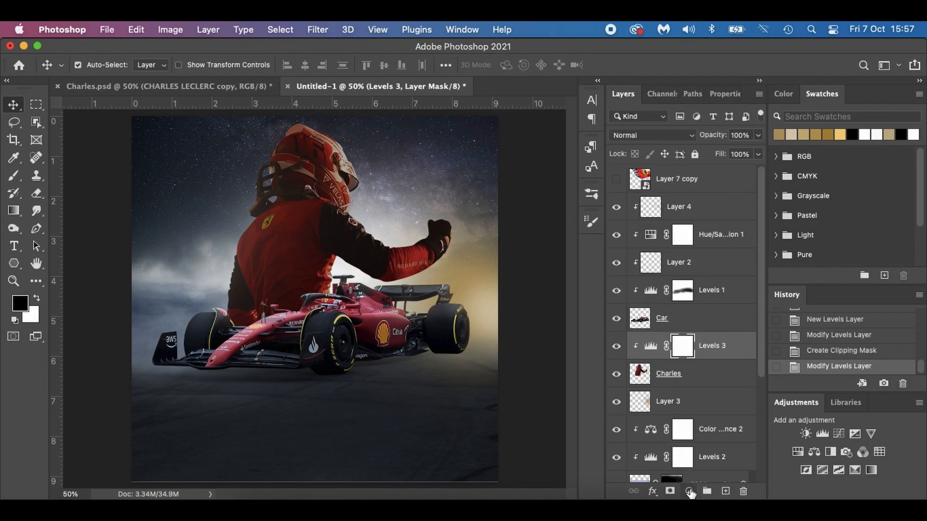
left_click(689, 491)
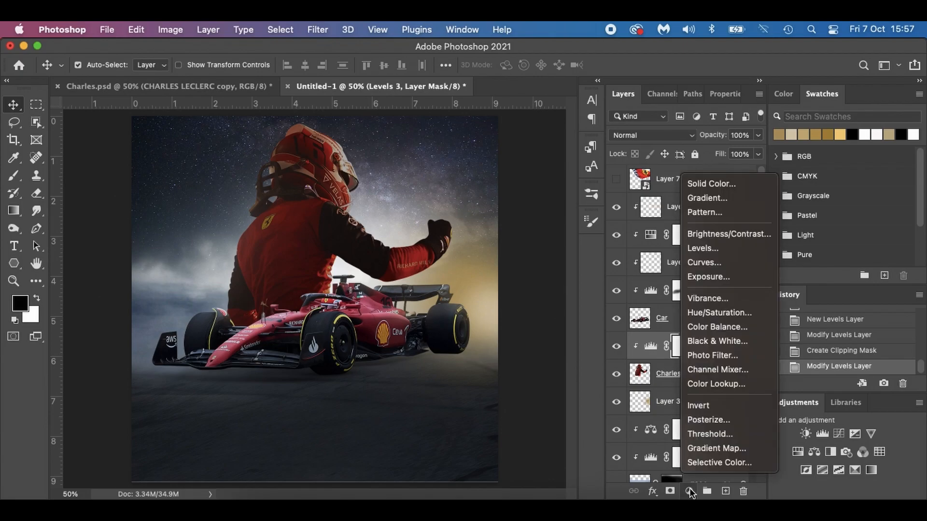
left_click(706, 315)
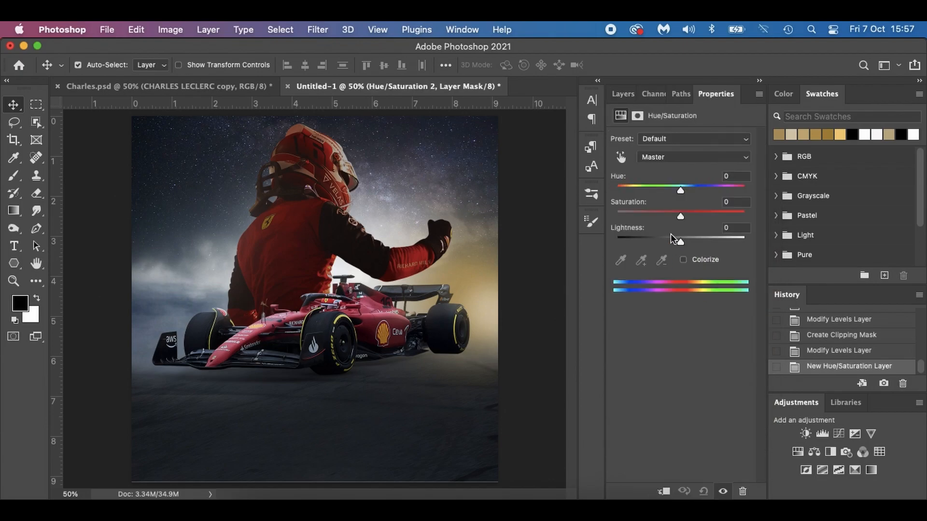
left_click_drag(679, 191, 674, 190)
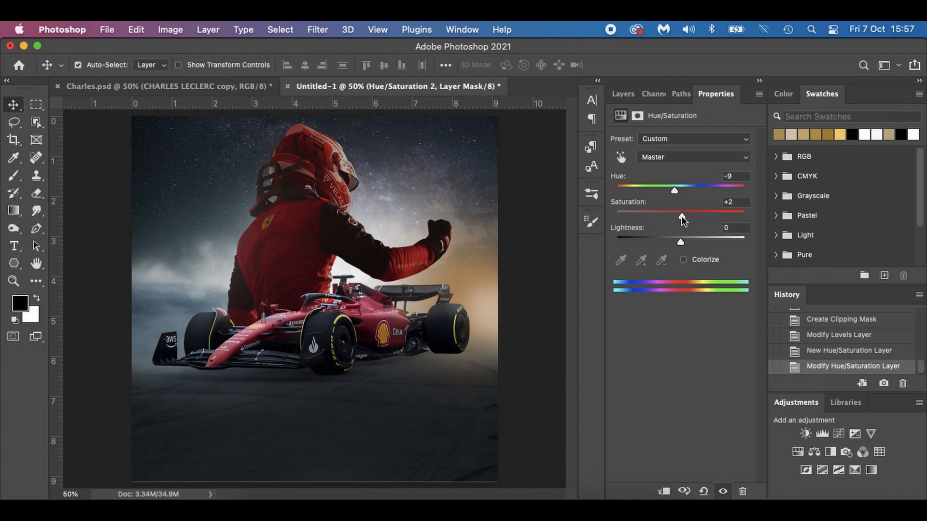
left_click_drag(681, 240, 676, 241)
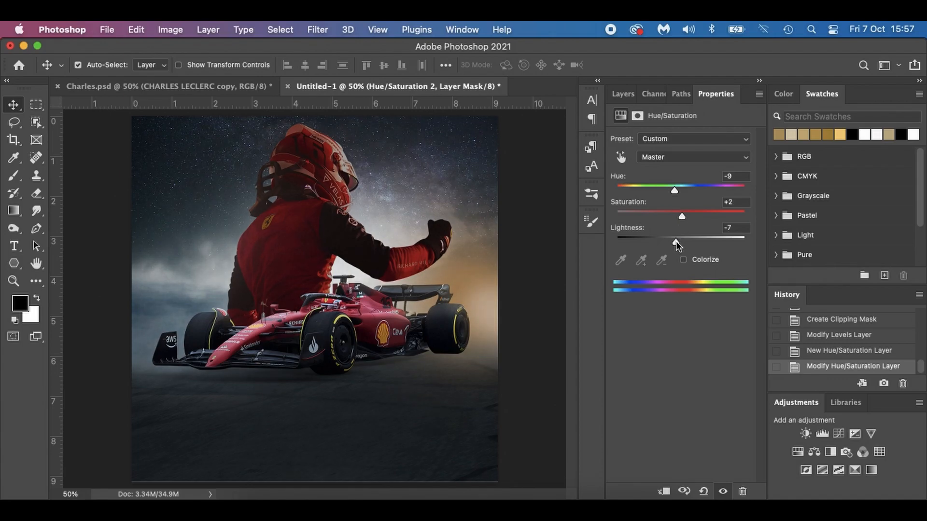
left_click(619, 94)
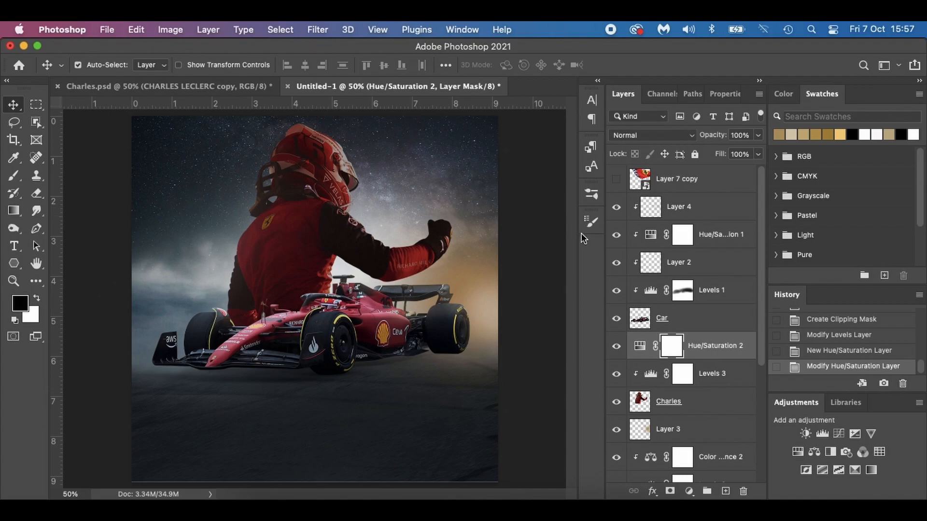
left_click(782, 133)
left_click(651, 360, "alt")
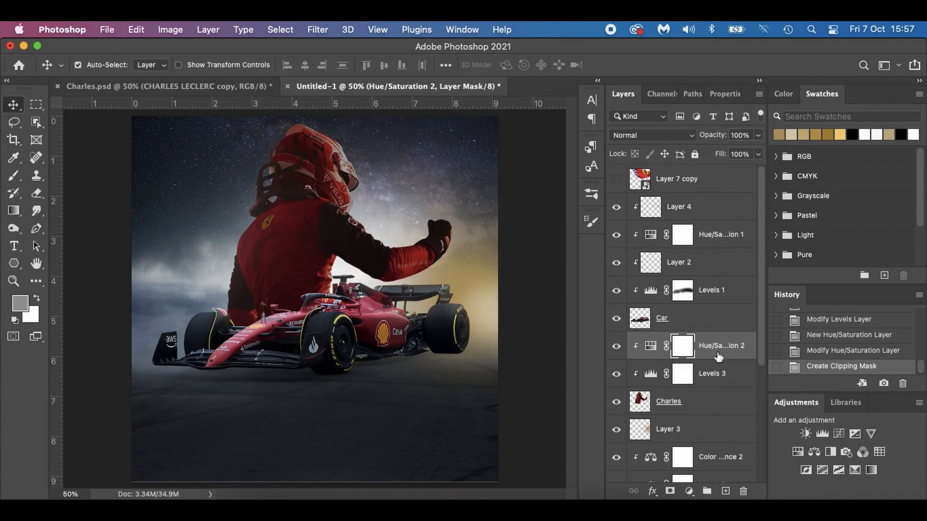
Paint golden light on the driver's helmet and raised arm on a new layer clipped above the driver's Hue/Saturation, at 33% opacity and 32% flow.
left_click(725, 490)
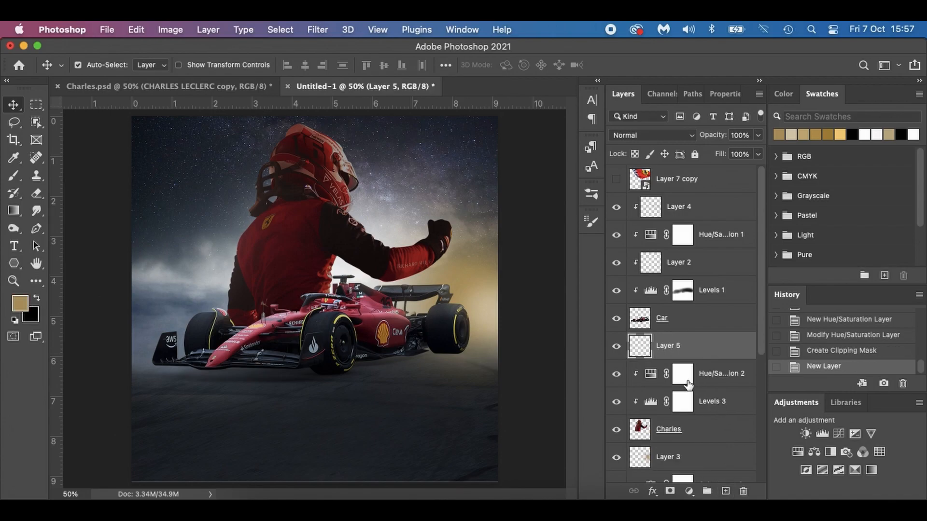
left_click(661, 360, "alt")
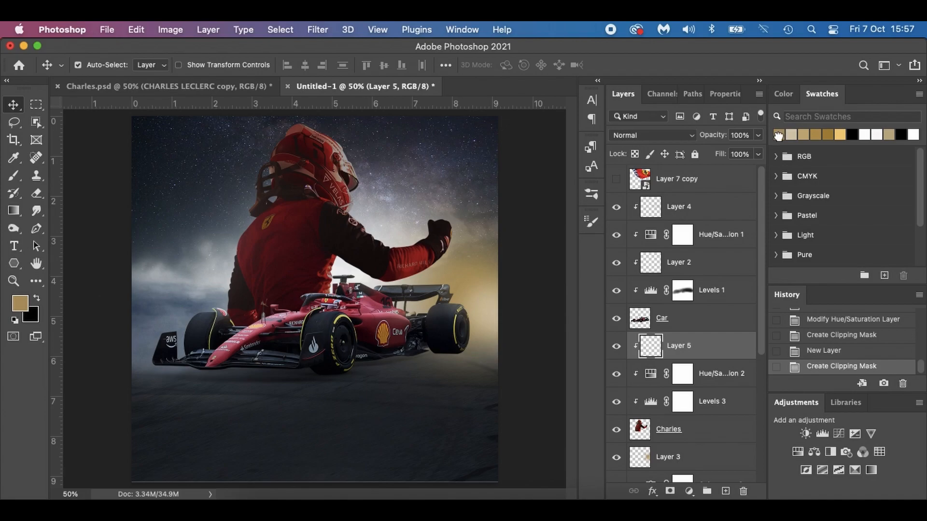
key("b")
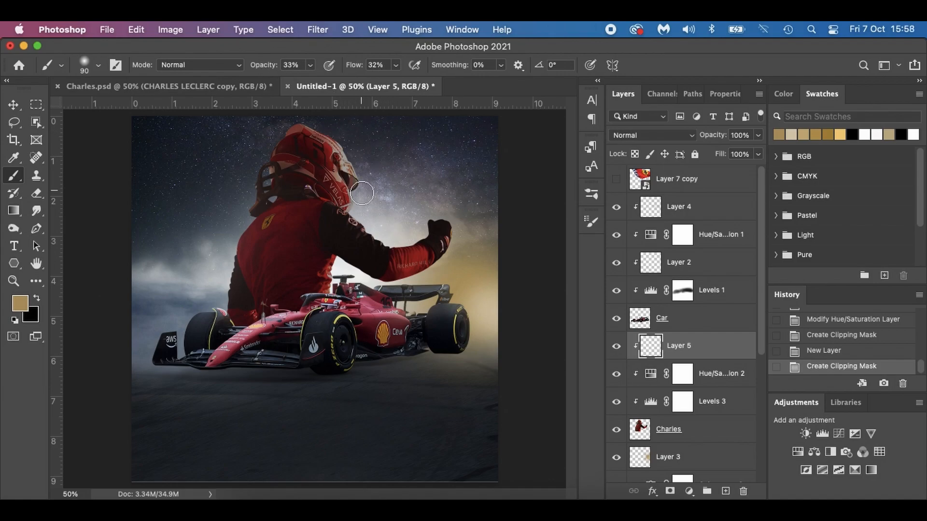
left_click_drag(361, 191, 362, 199)
mouse_move(353, 164)
left_mouse_down()
mouse_move(351, 219)
mouse_move(357, 169)
left_mouse_up()
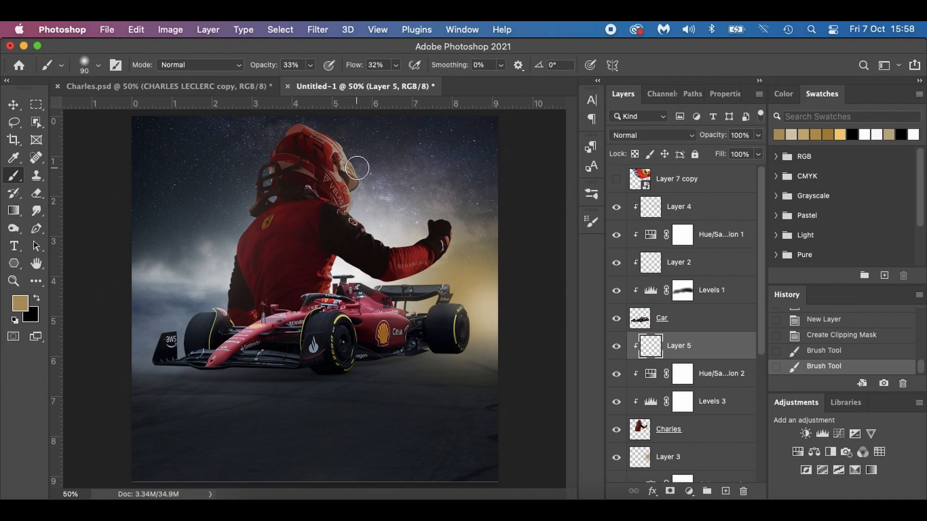
left_click_drag(393, 238, 437, 219)
left_click_drag(437, 261, 389, 278)
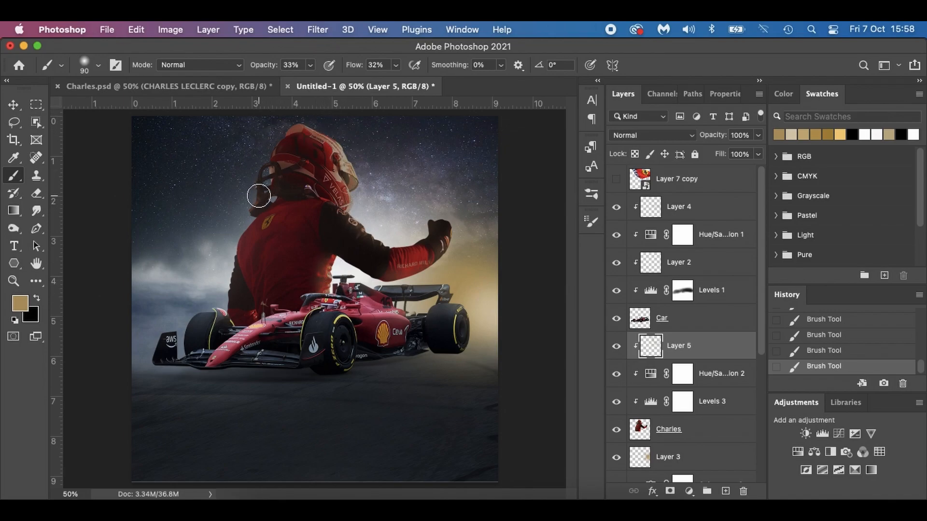
key("bracketleft")
key("bracketleft")
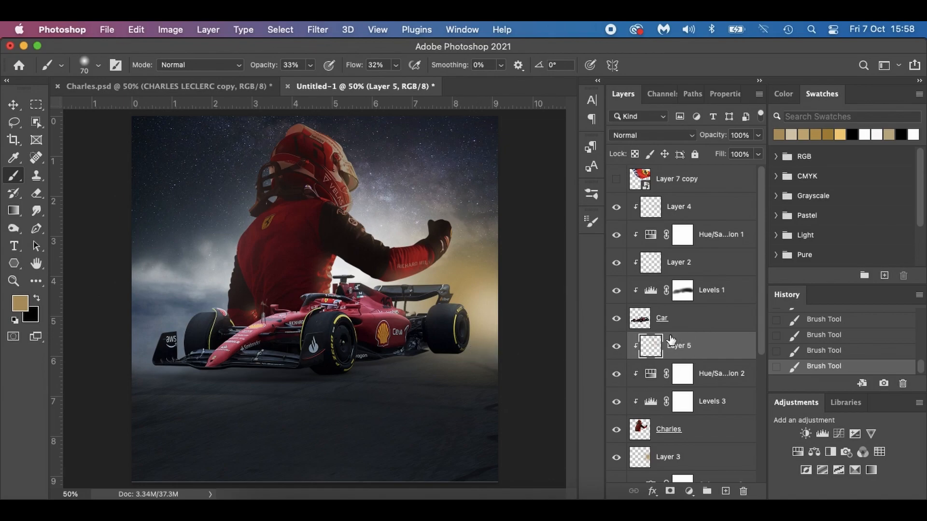
Add a new layer directly below the Car layer and sample the blue-grey haze color #627181 above the front wing.
left_click(725, 491)
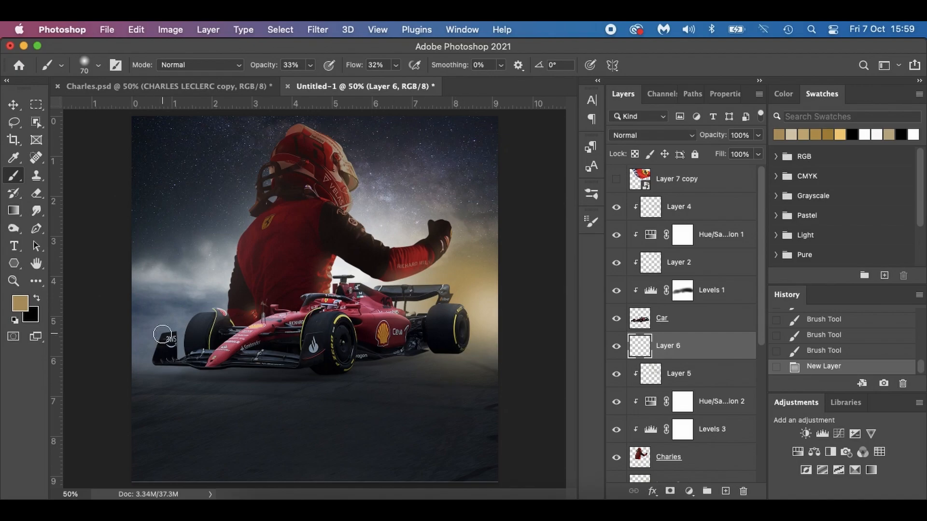
key("i")
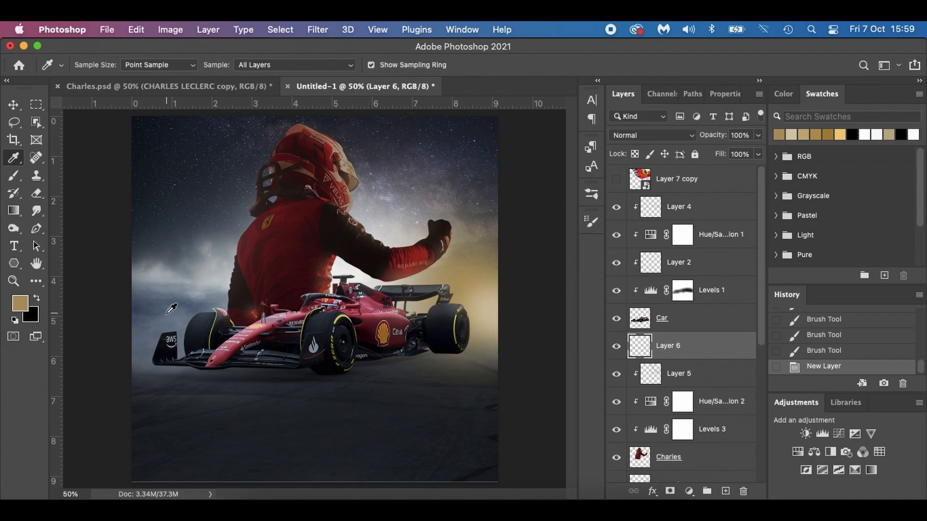
left_click(173, 307)
left_click(19, 304)
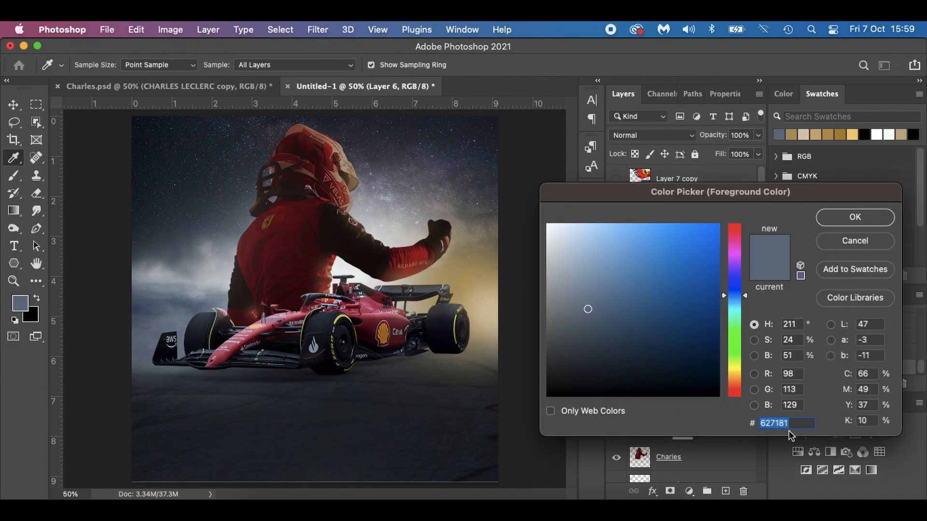
left_click(861, 222)
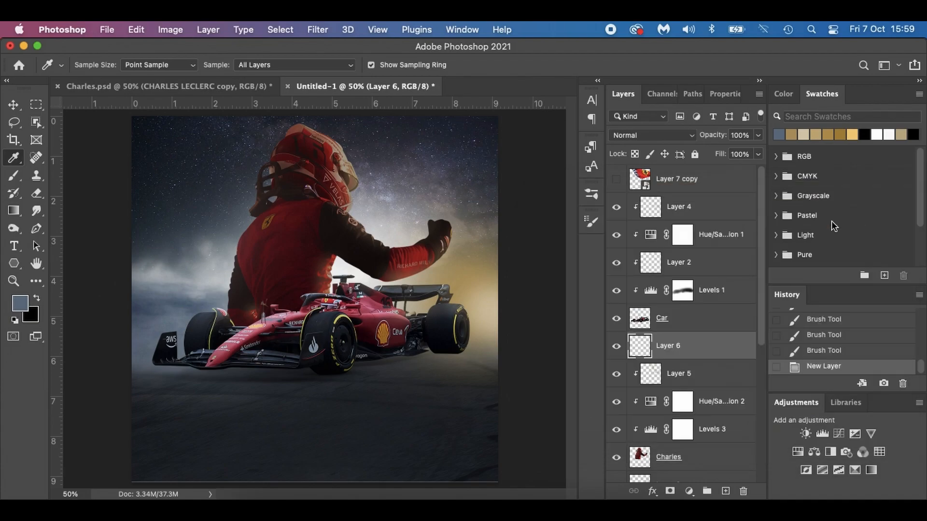
Paint blue-grey haze beside the front wing and below the rear wheel with a size 150 brush, and undo the stroke over the front wing.
key("b")
key("bracketright")
key("bracketright")
key("bracketright")
key("bracketright")
key("bracketright")
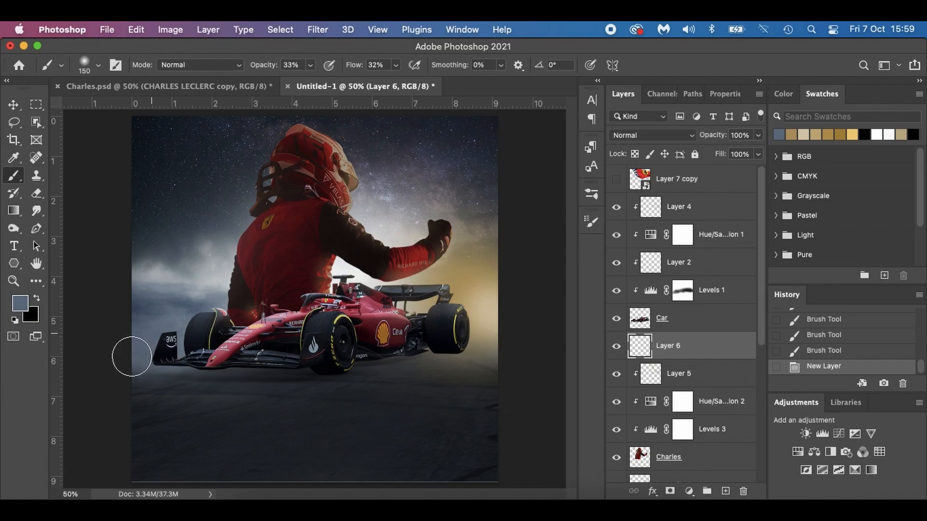
mouse_move(140, 374)
left_mouse_down()
mouse_move(171, 370)
mouse_move(116, 380)
left_mouse_up()
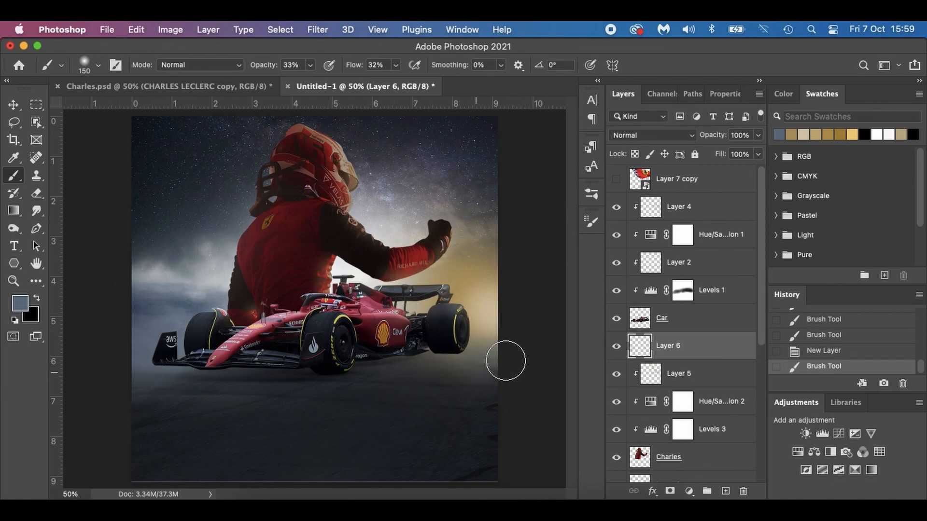
left_click_drag(414, 369, 522, 359)
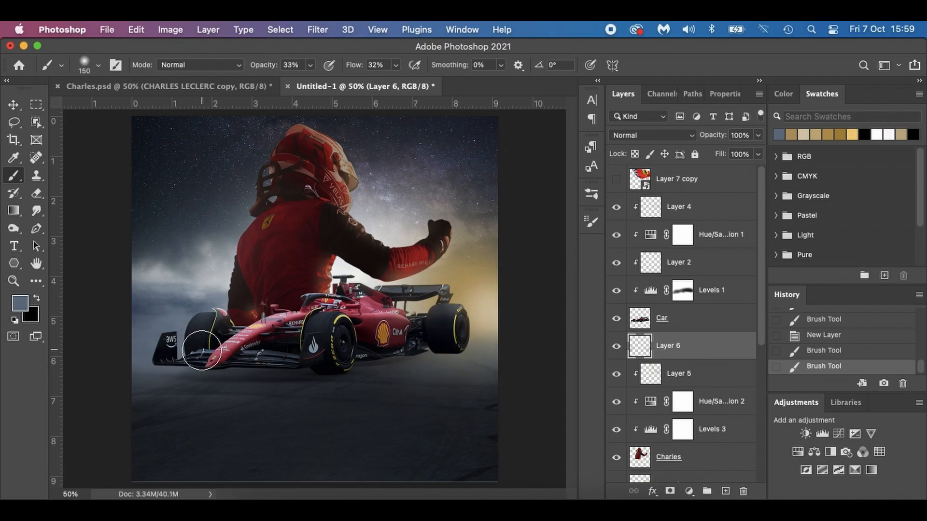
left_click_drag(202, 351, 243, 349)
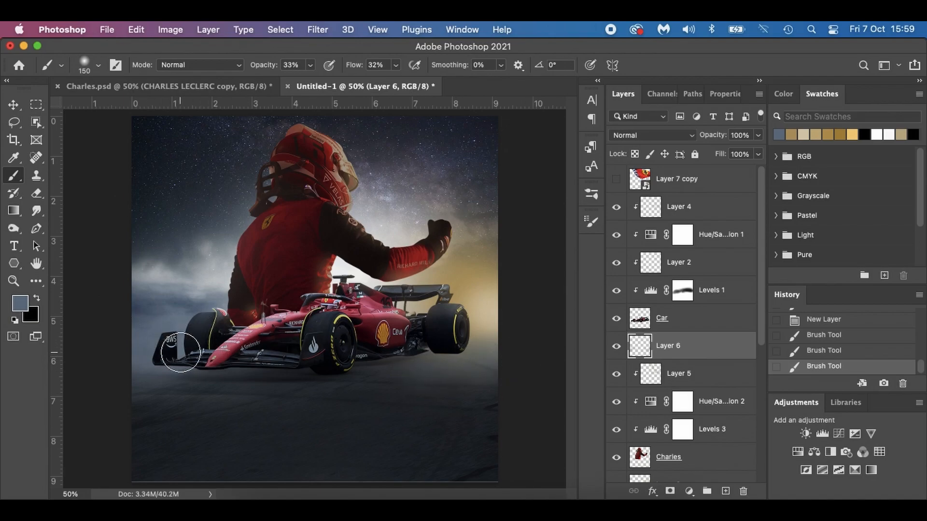
key("super+z")
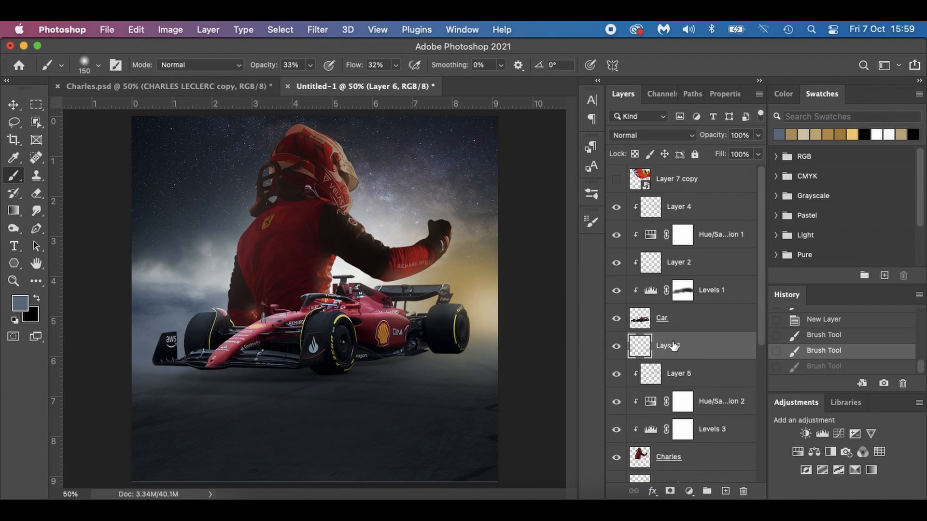
Compare the poster with Layer 6 hidden and shown, and paint more blue-grey haze along the poster's right and left edges.
left_click(617, 346)
left_click(617, 346)
left_click(616, 346)
left_click(617, 346)
left_click(616, 346)
left_click(616, 346)
left_click_drag(509, 386, 513, 414)
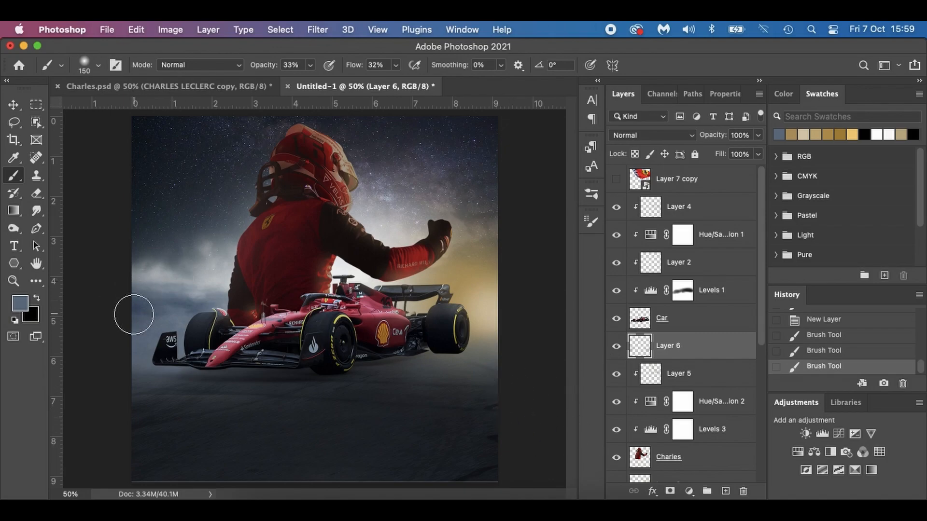
mouse_move(135, 301)
left_mouse_down()
mouse_move(185, 297)
mouse_move(129, 304)
mouse_move(190, 309)
mouse_move(120, 308)
left_mouse_up()
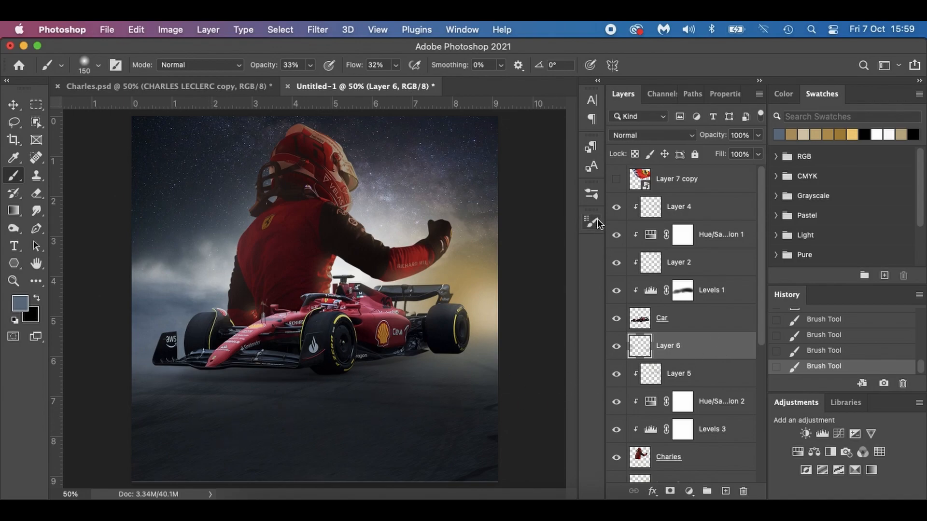
Show the Ferrari flag layer, position it across the poster's bottom below the car using Charles.psd as reference, and duplicate it.
left_click(616, 180)
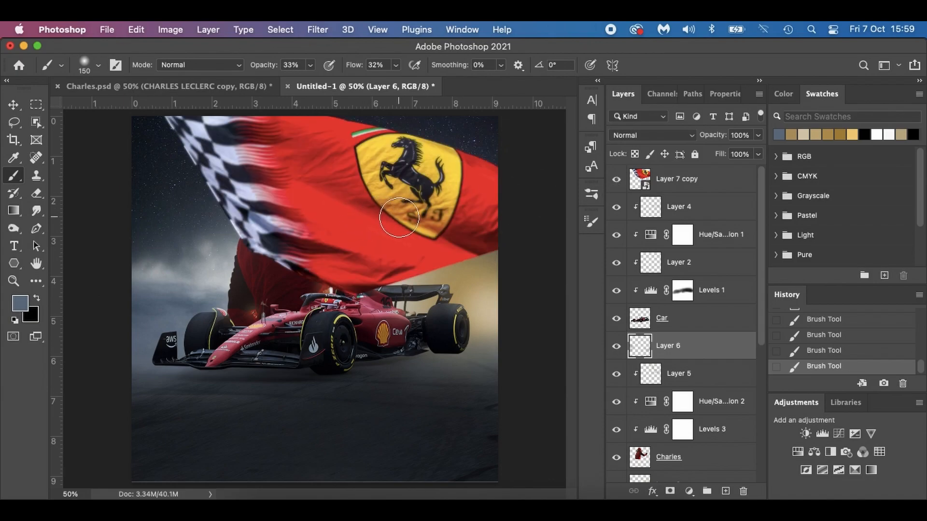
key("v")
left_click_drag(385, 253, 327, 470)
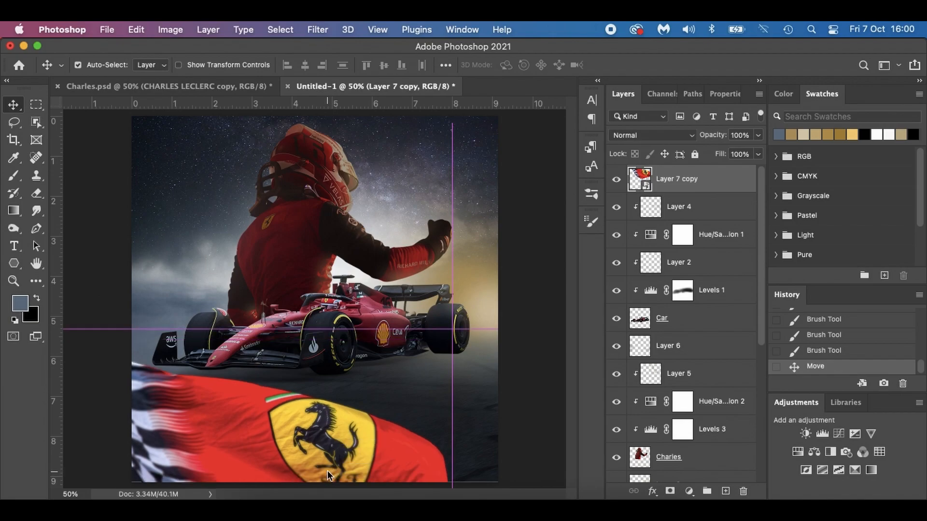
left_click(232, 86)
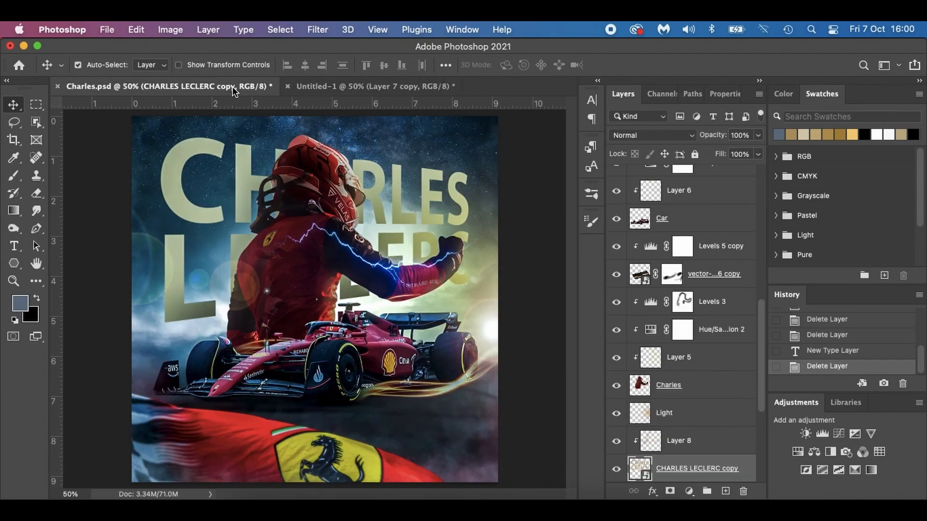
left_click(331, 86)
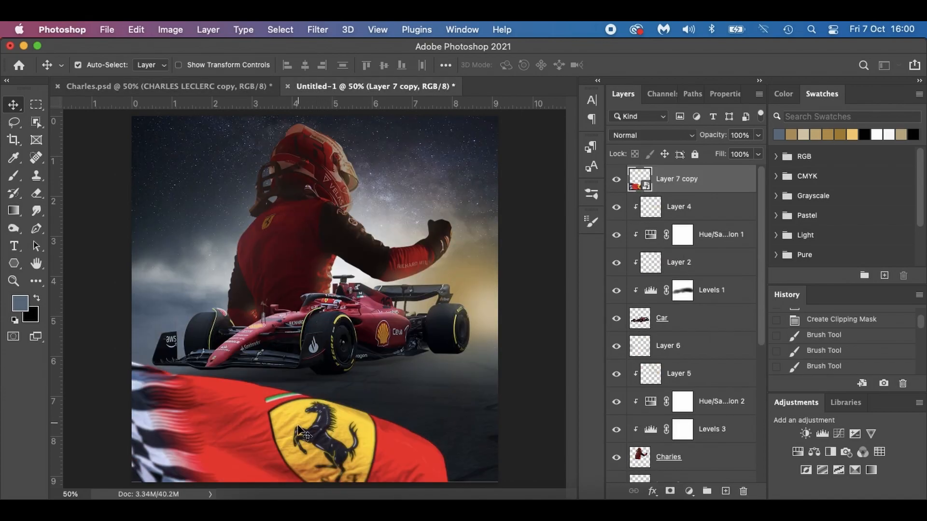
mouse_move(294, 432)
left_mouse_down()
mouse_move(294, 448)
mouse_move(294, 438)
left_mouse_up()
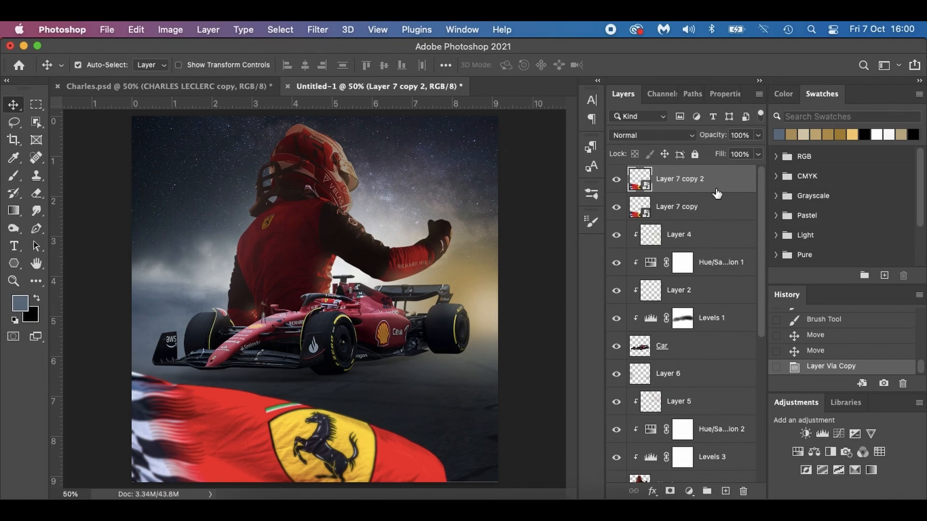
Apply a 3.0-pixel Gaussian Blur to the duplicated flag layer, Layer 7 copy 2.
left_click(317, 31)
mouse_move(350, 202)
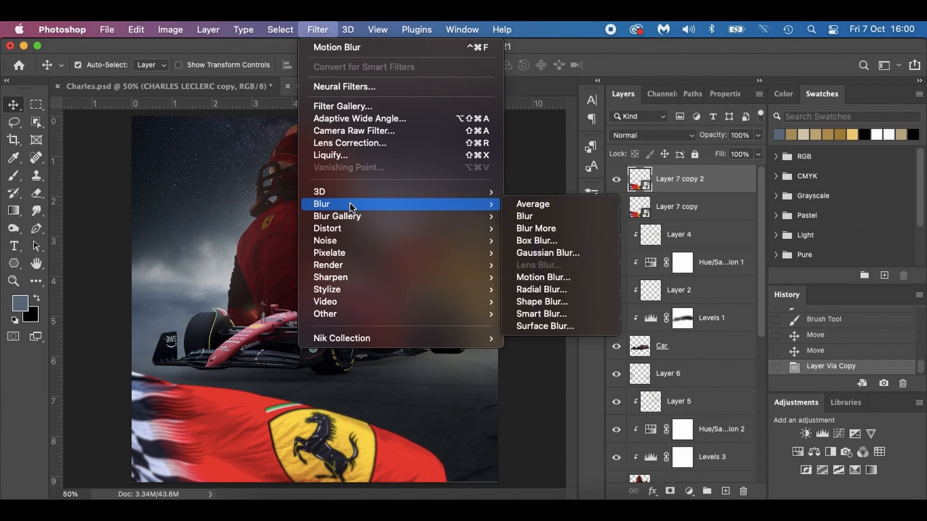
left_click(538, 253)
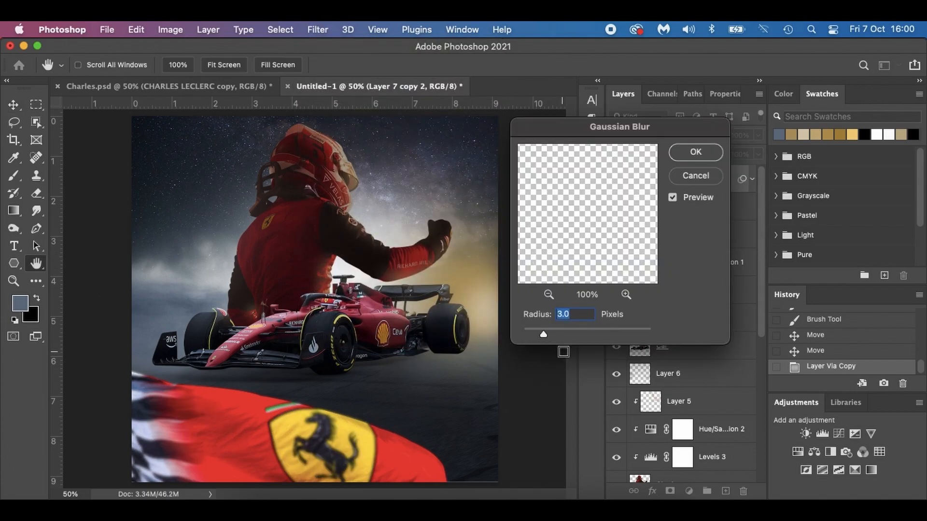
left_click(687, 153)
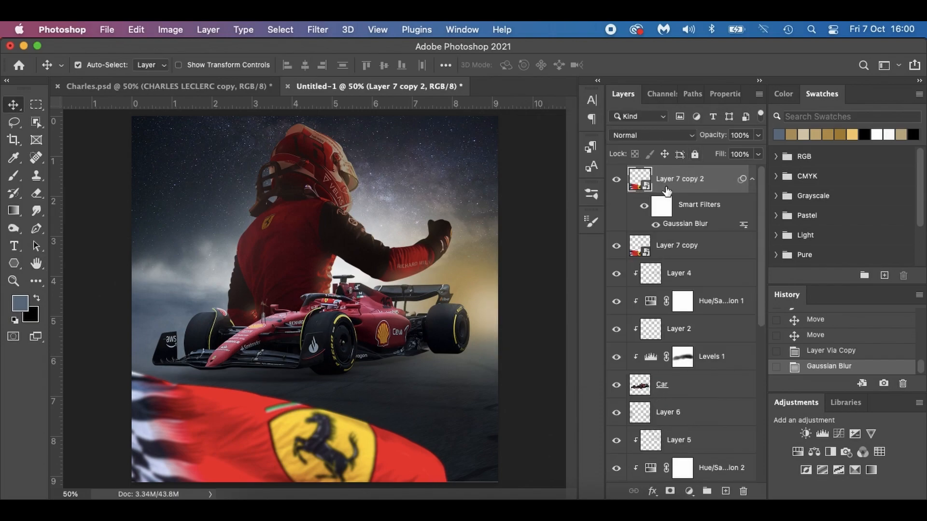
Paint black with a size 250 brush on the Gaussian Blur filter mask over the Ferrari emblem and the flag's middle.
left_click(665, 209)
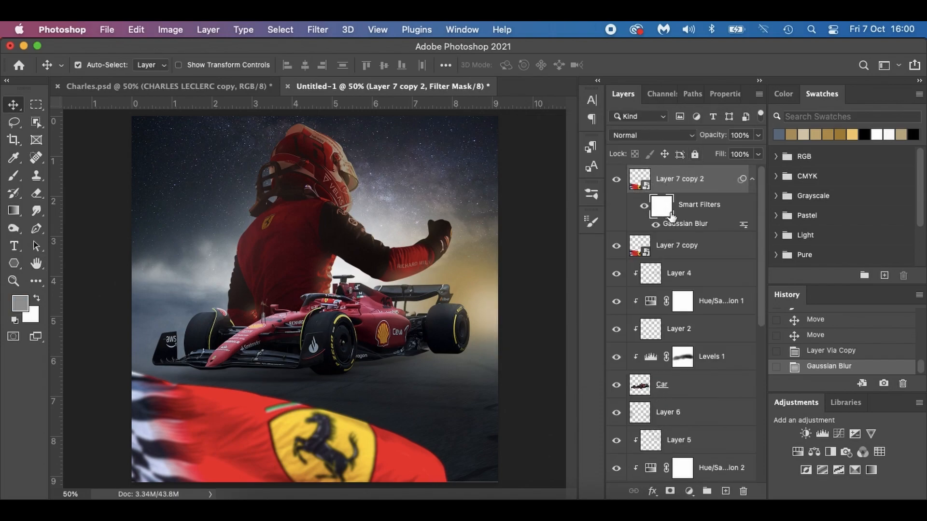
key("b")
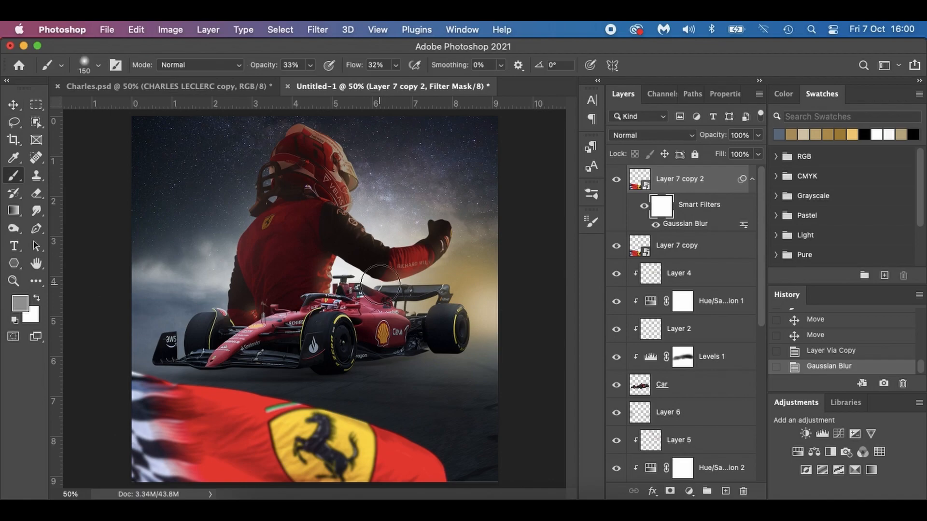
key("x")
key("d")
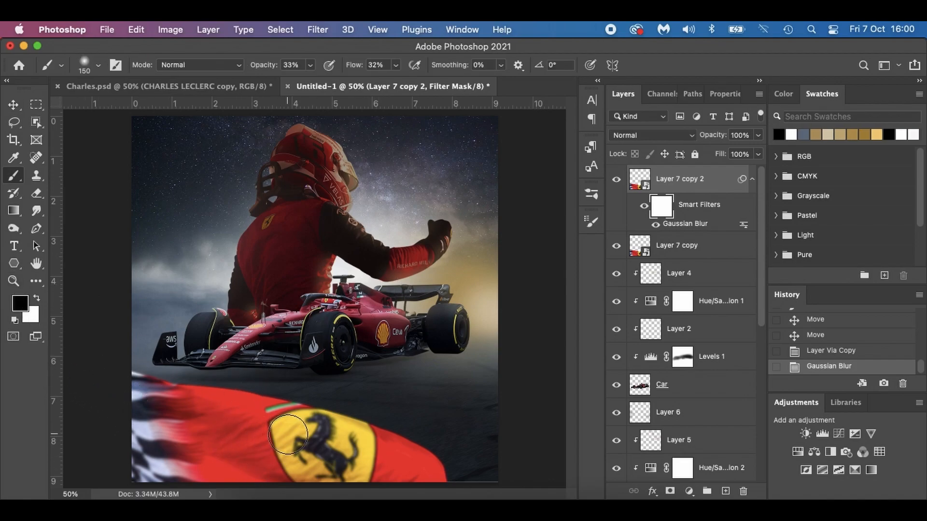
key("bracketright")
key("bracketright")
key("bracketright")
mouse_move(288, 434)
left_mouse_down()
mouse_move(345, 463)
mouse_move(345, 435)
mouse_move(196, 386)
mouse_move(207, 388)
left_mouse_up()
left_click_drag(342, 426, 419, 449)
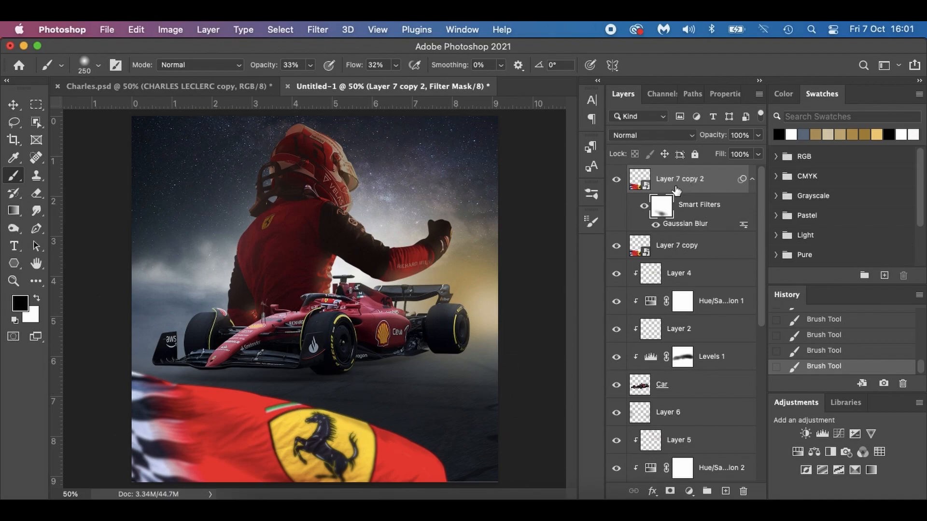
Convert the two flag layers, Layer 7 copy and Layer 7 copy 2, into one smart object.
left_click(708, 251)
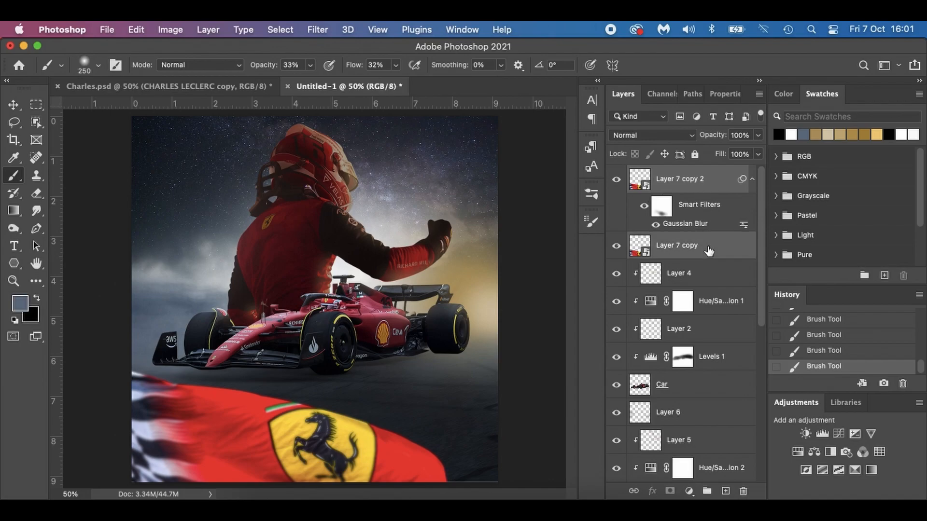
right_click(715, 243)
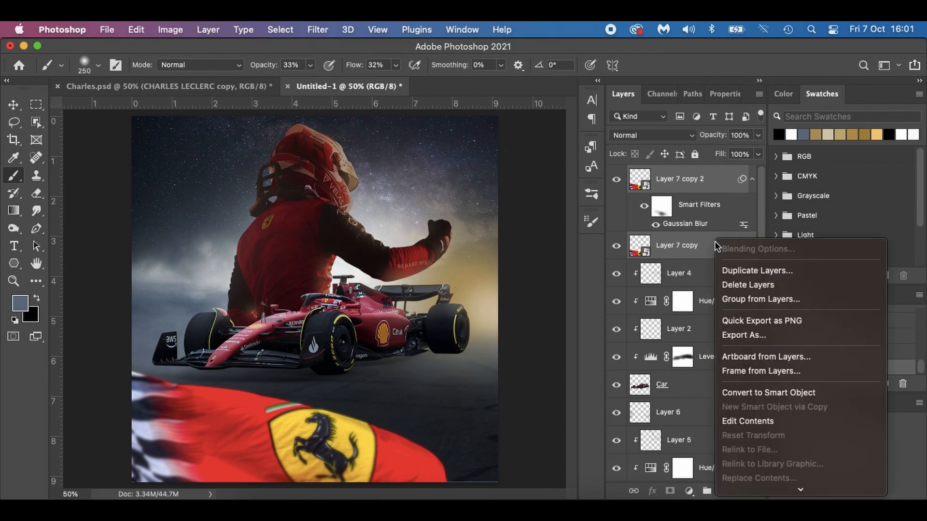
left_click(763, 394)
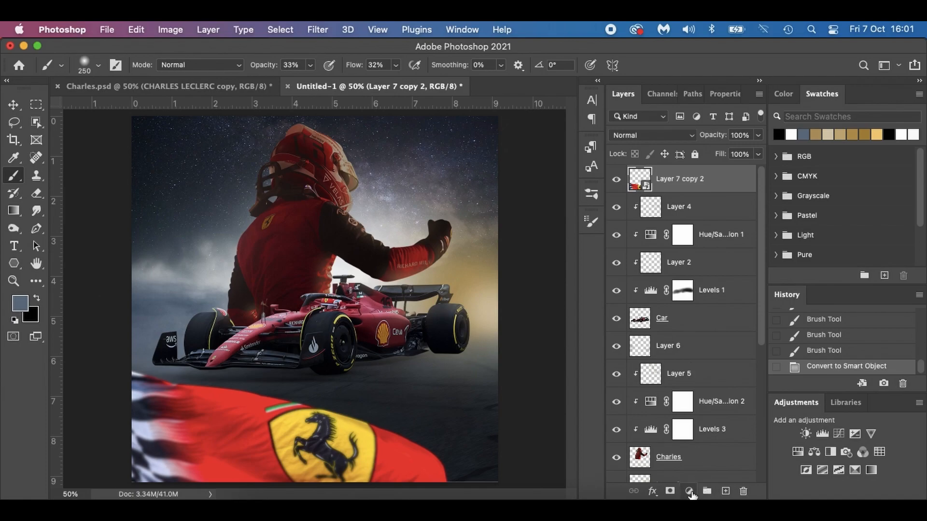
Add a Levels adjustment clipped to the flag layer and lower its white output level to 102.
left_click(689, 490)
left_click(724, 248)
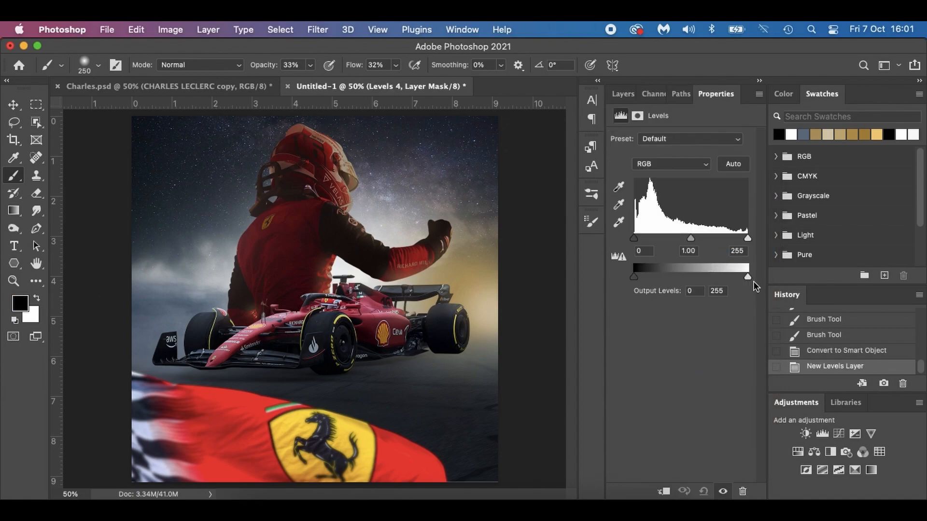
left_click(664, 491)
left_click_drag(746, 277, 678, 277)
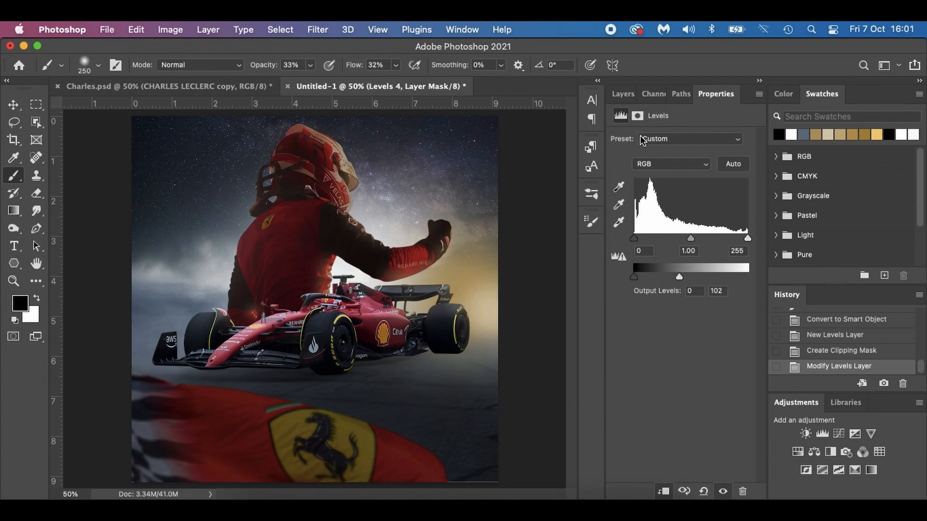
left_click(622, 95)
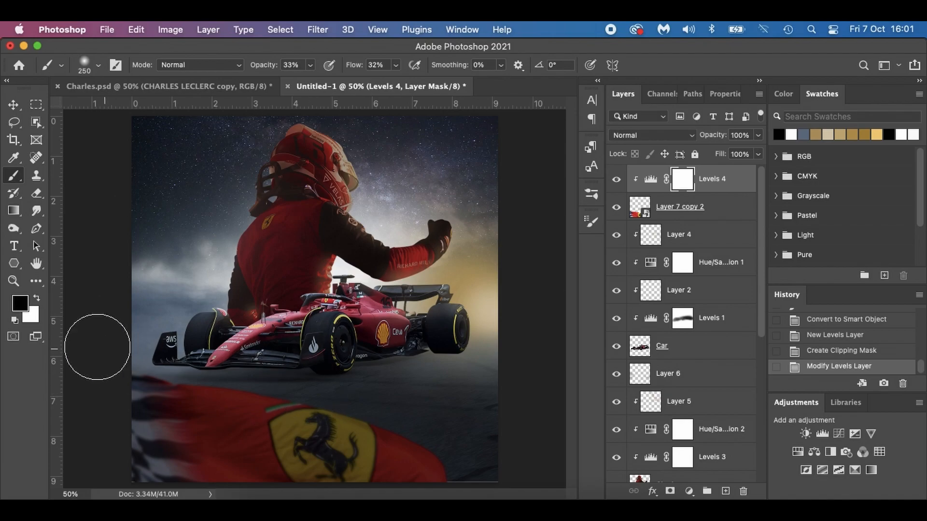
Paint black on the Levels 4 mask across the flag's upper folds and emblem to restore highlights, using Charles.psd as reference.
mouse_move(257, 401)
left_mouse_down()
mouse_move(439, 452)
mouse_move(411, 434)
mouse_move(211, 386)
left_mouse_up()
mouse_move(211, 420)
left_mouse_down()
mouse_move(338, 435)
mouse_move(438, 459)
left_mouse_up()
mouse_move(166, 417)
left_mouse_down()
mouse_move(165, 404)
mouse_move(212, 433)
left_mouse_up()
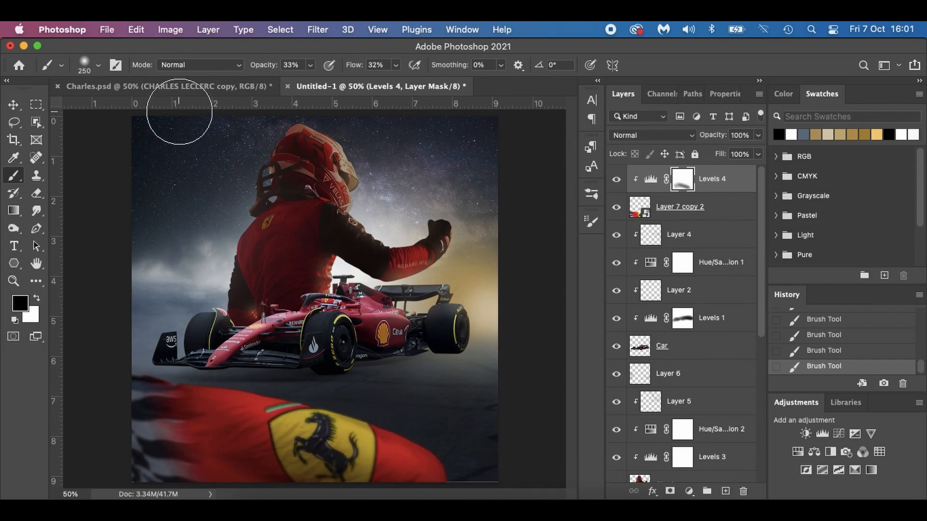
left_click(202, 86)
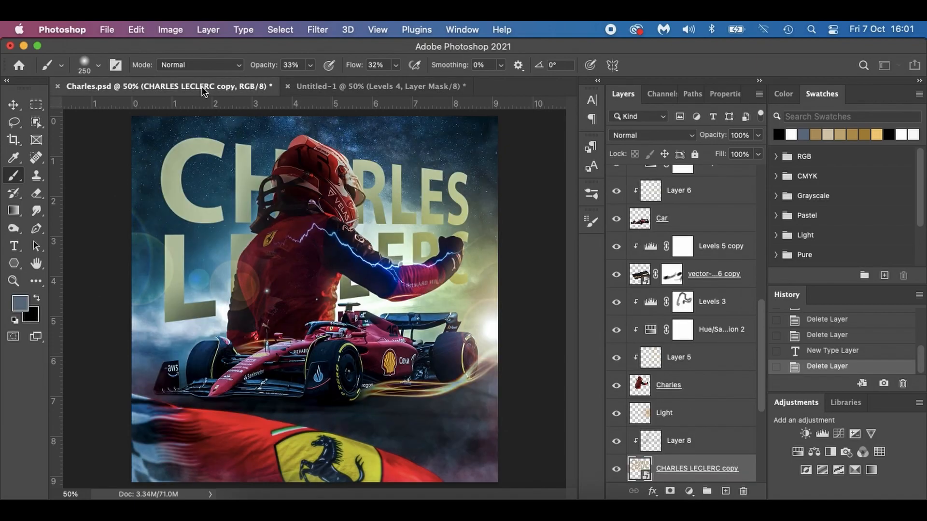
left_click(361, 85)
left_click_drag(323, 417, 451, 463)
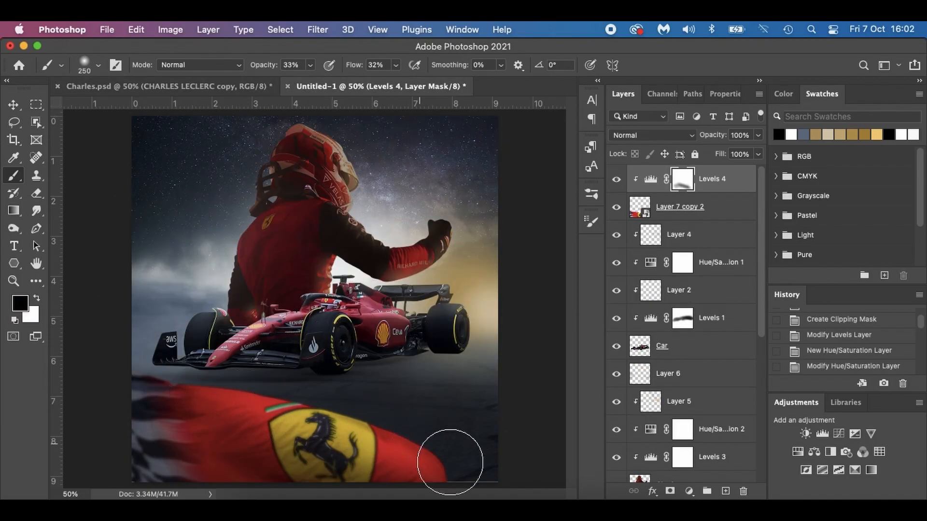
Free-transform the flag smart object with a slight shift to the left.
left_click(726, 210)
key("super+t")
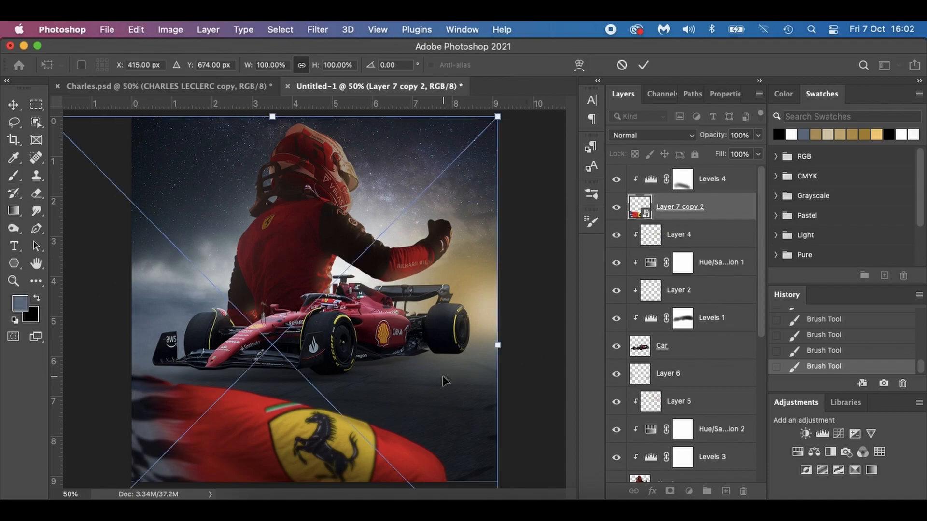
left_click_drag(444, 384, 441, 384)
key("Return")
key("b")
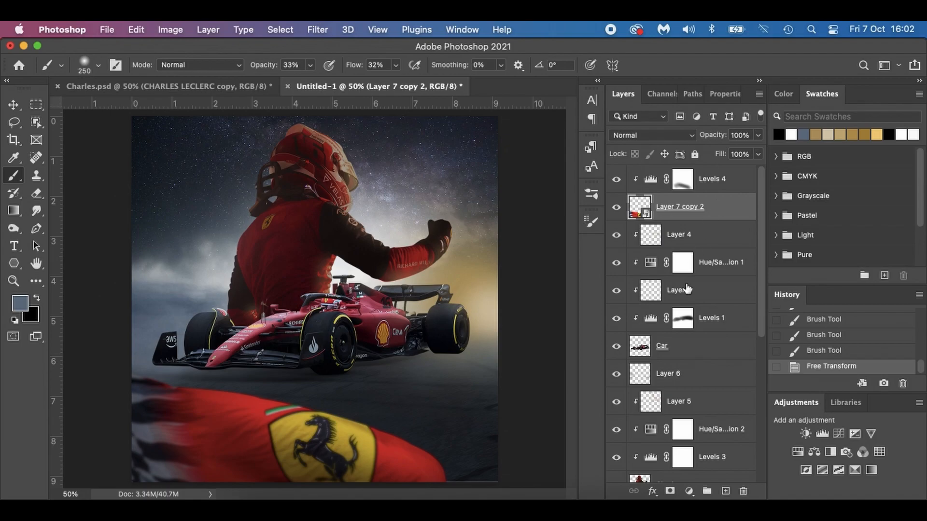
Place the golden glowing light lines image into the poster directly above Layer 4 and below the flag layer.
left_click(716, 349)
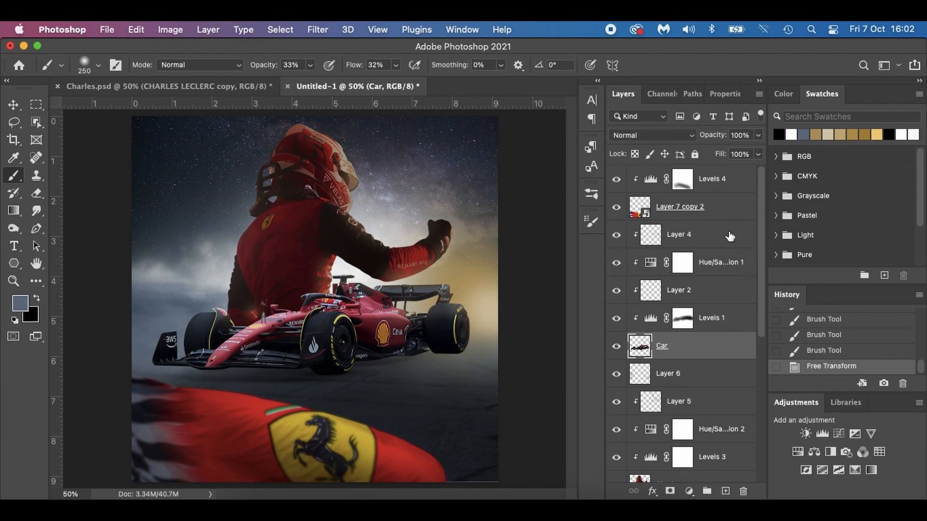
left_click(730, 236)
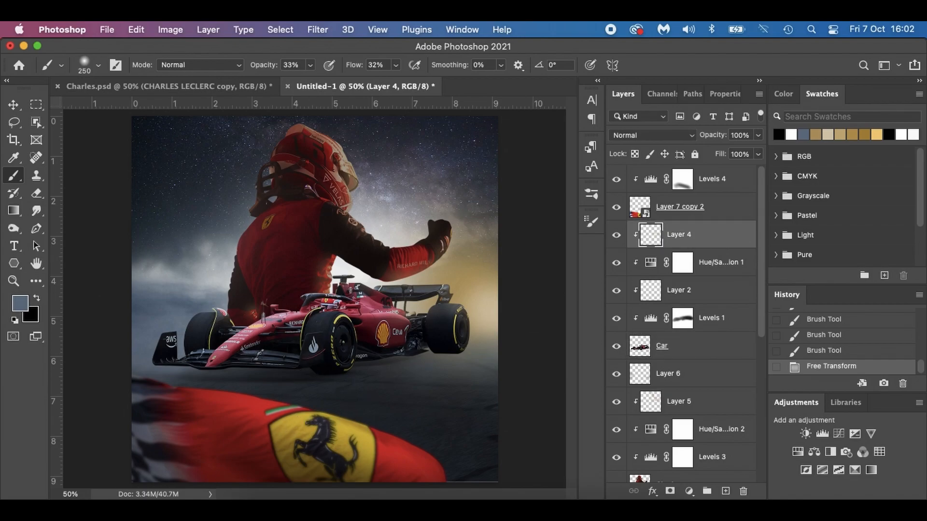
left_click(257, 507)
left_click_drag(440, 320, 182, 369)
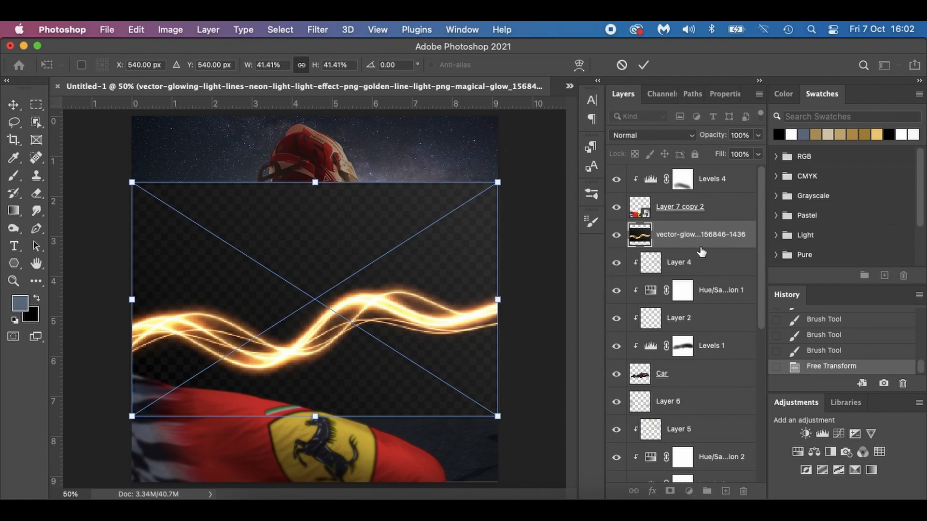
key("Return")
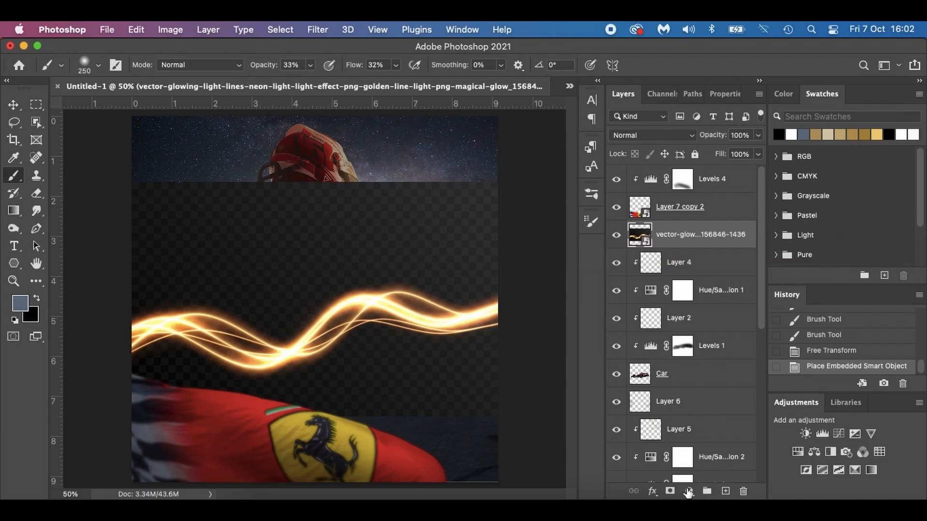
Set the glowing light lines layer's blend mode to Lighten.
left_click(688, 493)
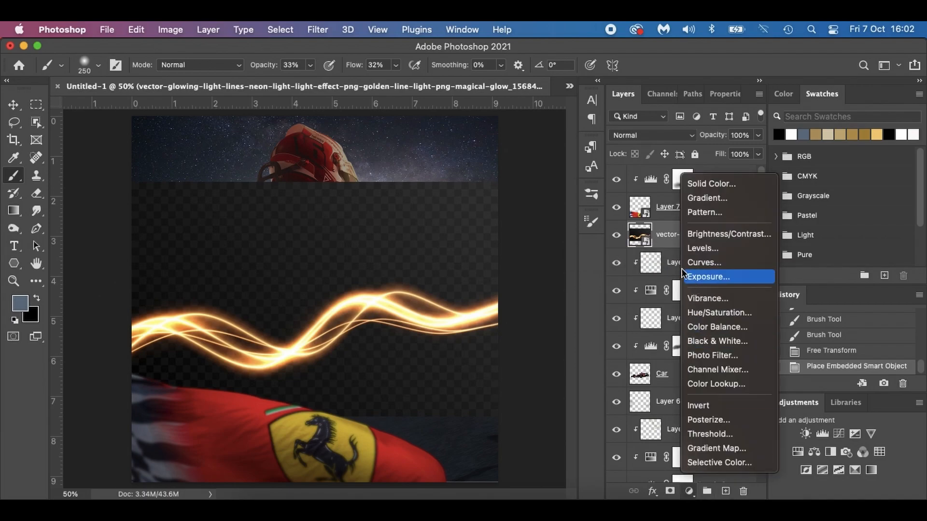
left_click(659, 225)
left_click(646, 135)
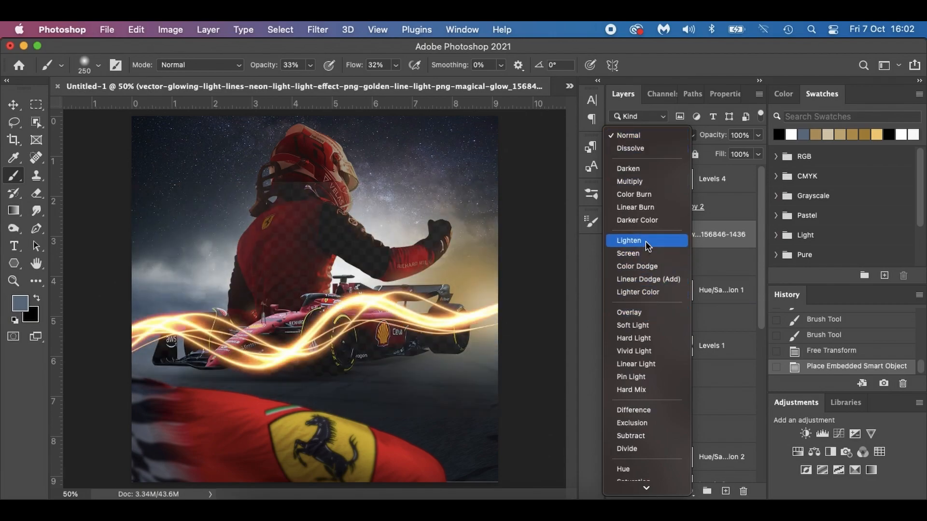
left_click(644, 242)
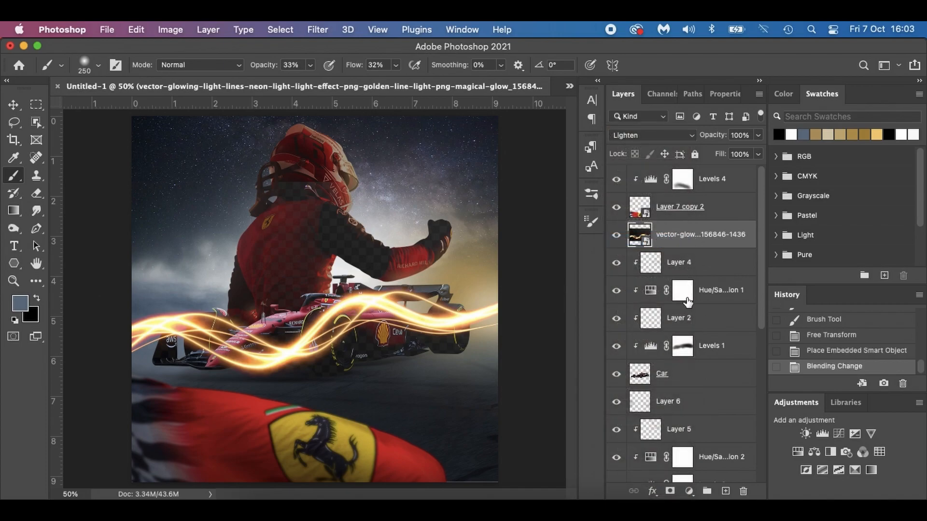
Add a Levels adjustment clipped to the light lines layer, set its black input to 76, and compare the image with and without it.
left_click(689, 491)
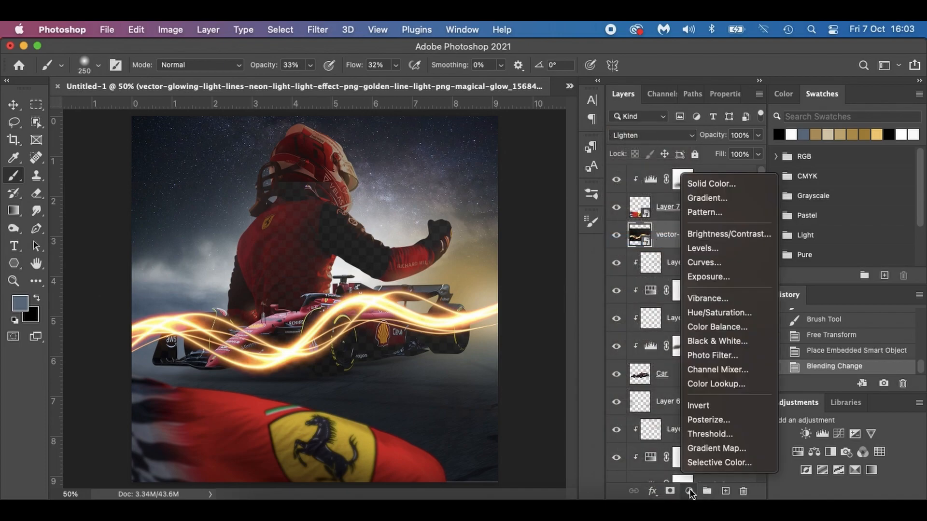
left_click(722, 250)
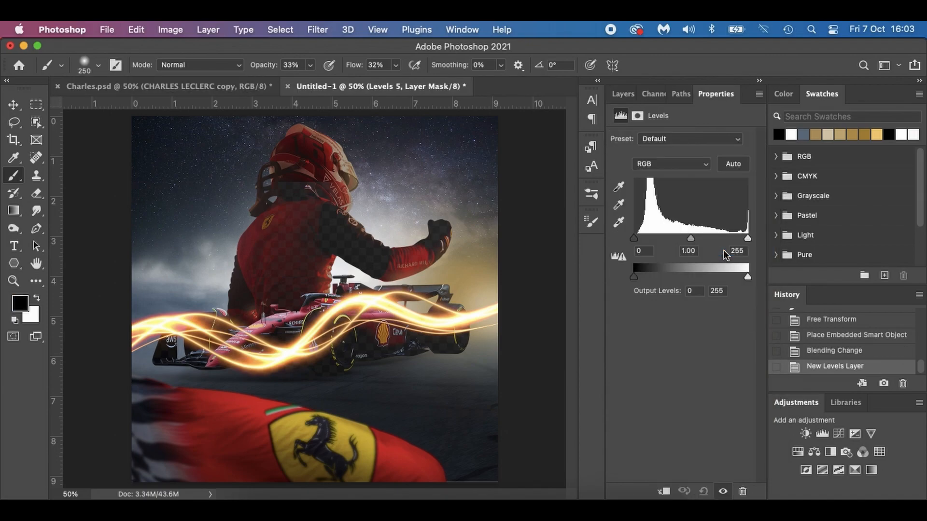
left_click_drag(635, 239, 653, 239)
left_click(663, 492)
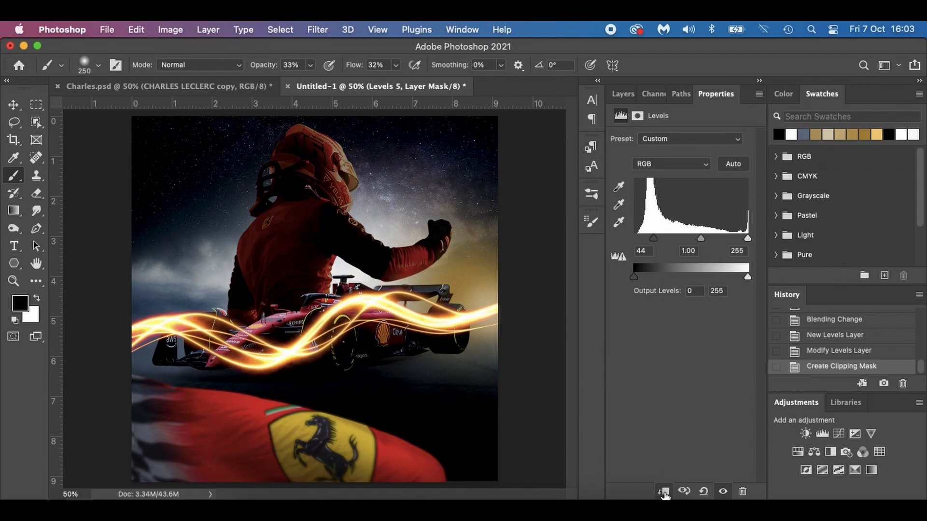
left_click_drag(653, 239, 669, 239)
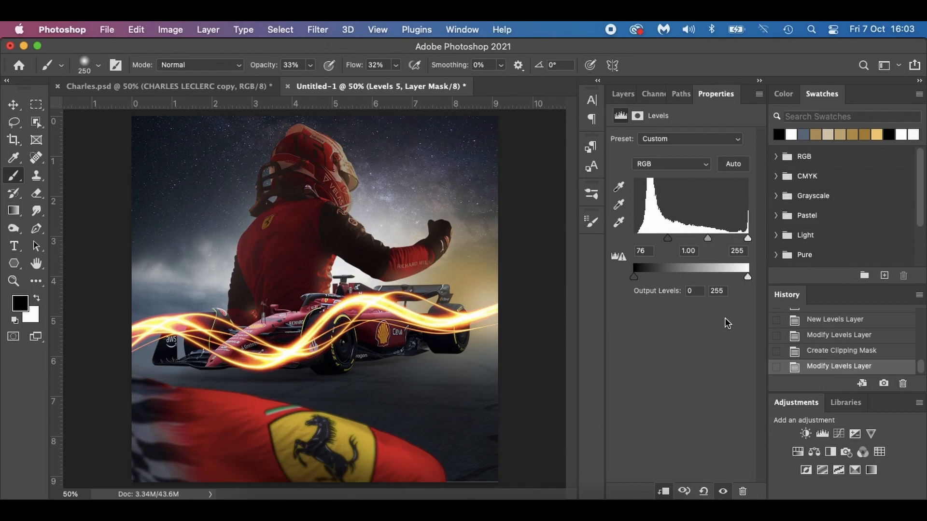
left_click(723, 491)
left_click(722, 492)
left_click(723, 491)
left_click(723, 491)
left_click(619, 94)
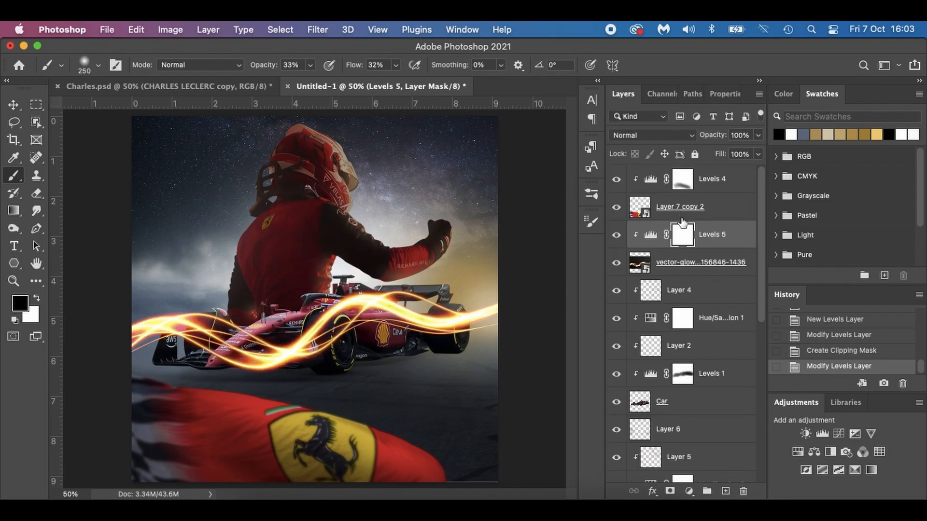
Scale the light lines layer to 26.70% and move it below the car's rear wheel at the poster's right side.
left_click(668, 267)
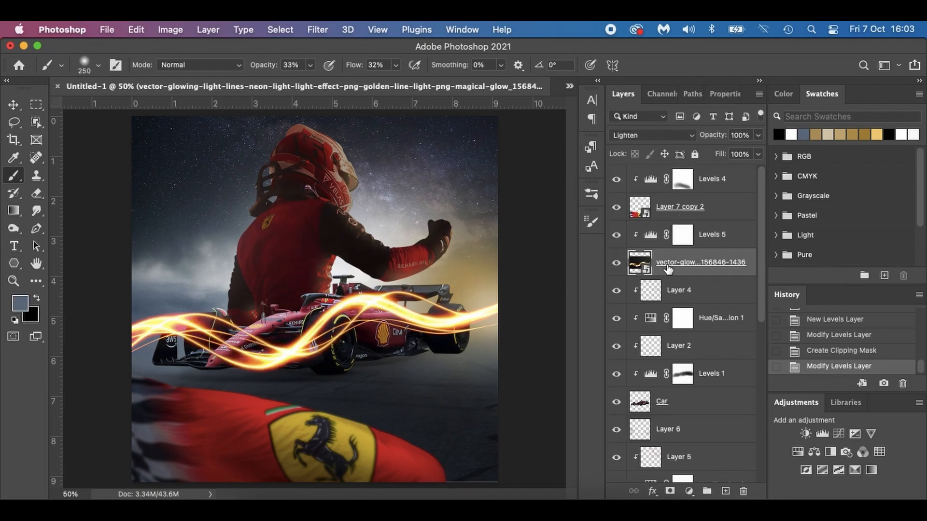
key("super+t")
left_click_drag(502, 180, 367, 265)
left_click_drag(325, 370, 534, 370)
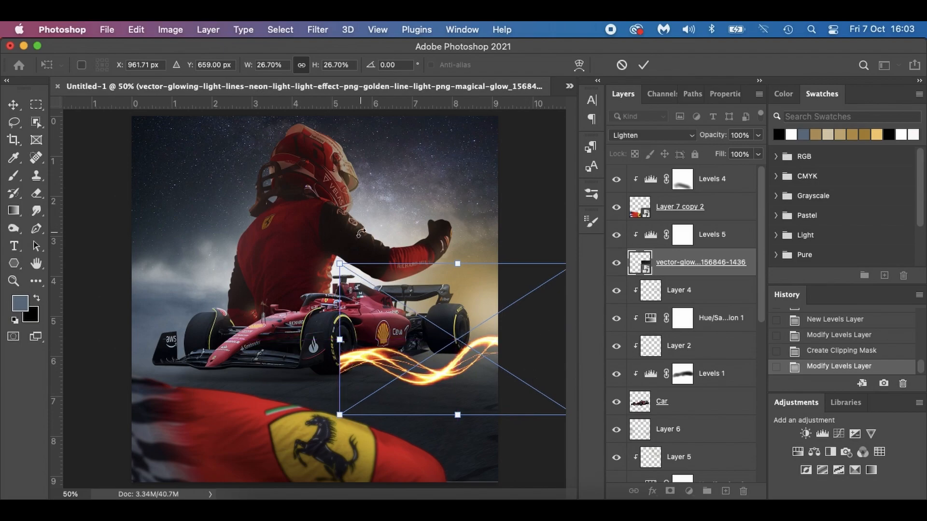
Rotate the light lines to about -9.06° and position them to trail from the front wheel past the rear wheel to the poster's edge.
left_click_drag(335, 248, 314, 284)
left_click_drag(389, 371, 381, 343)
left_click_drag(381, 342, 382, 342)
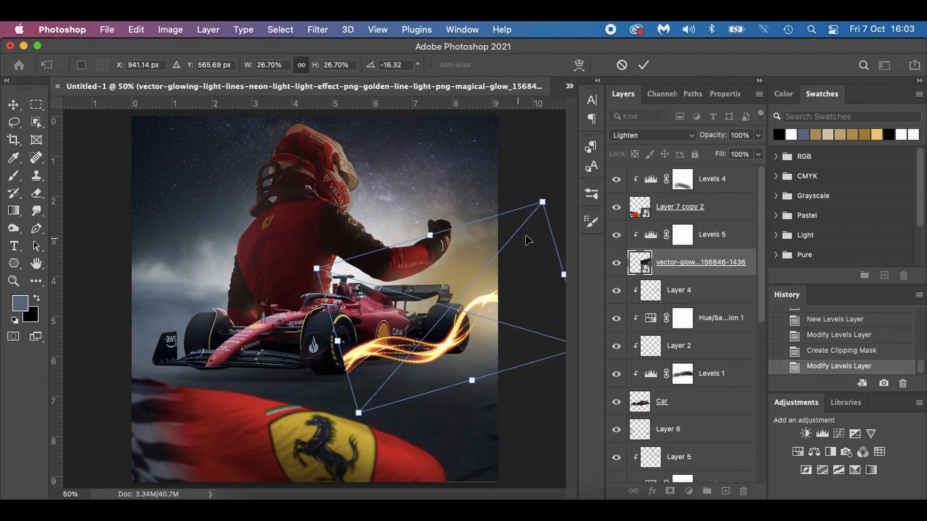
left_click_drag(548, 186, 563, 198)
left_click_drag(444, 314, 463, 328)
key("Up")
key("Left")
key("Left")
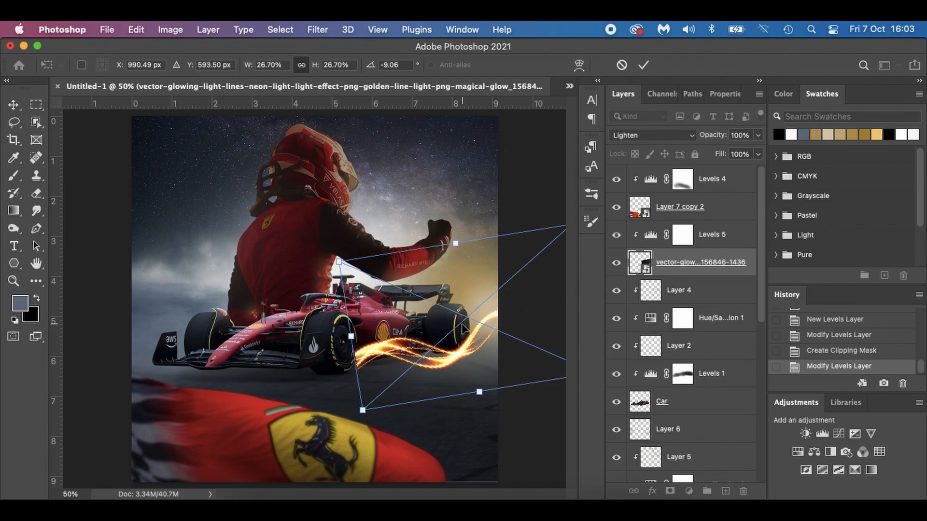
key("Return")
key("b")
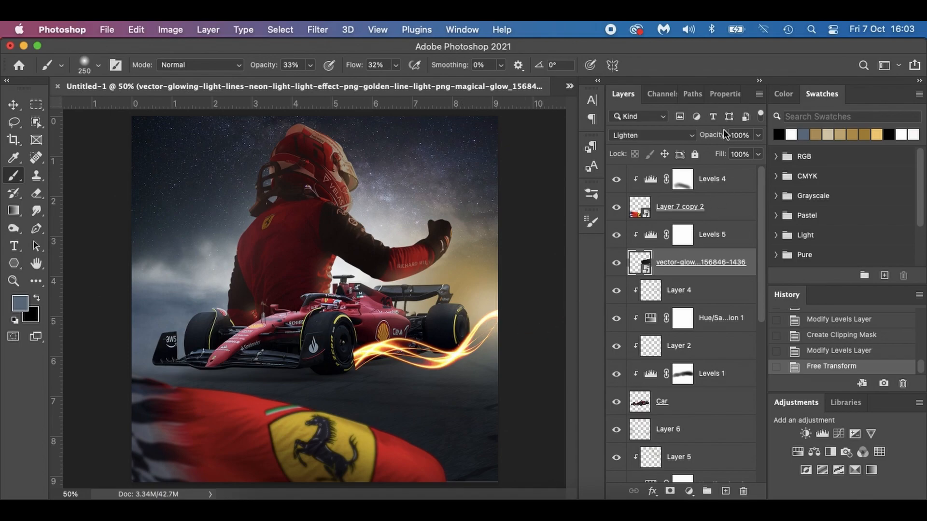
Set the light lines layer's opacity to 67% and smudge the rasterized streaks' starting ends into the base of the car's front wheel.
left_click_drag(720, 138, 702, 139)
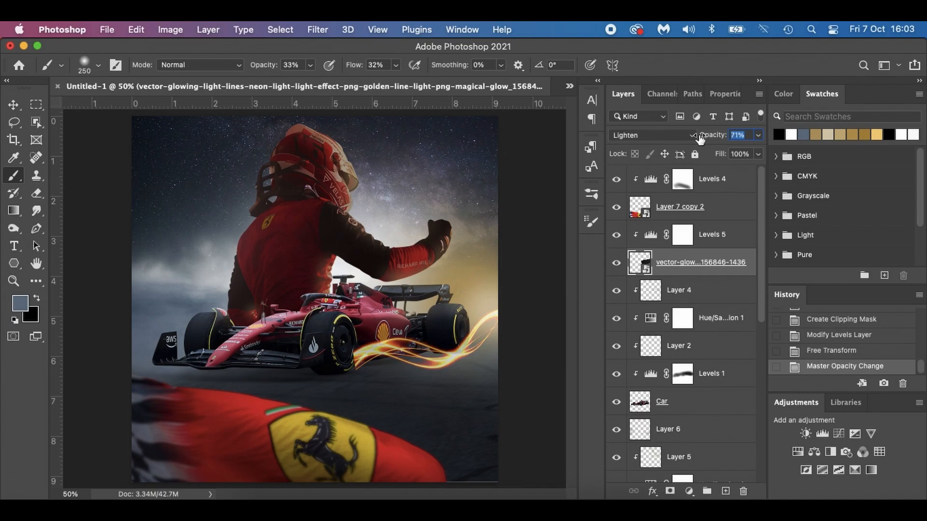
left_click_drag(693, 134, 695, 132)
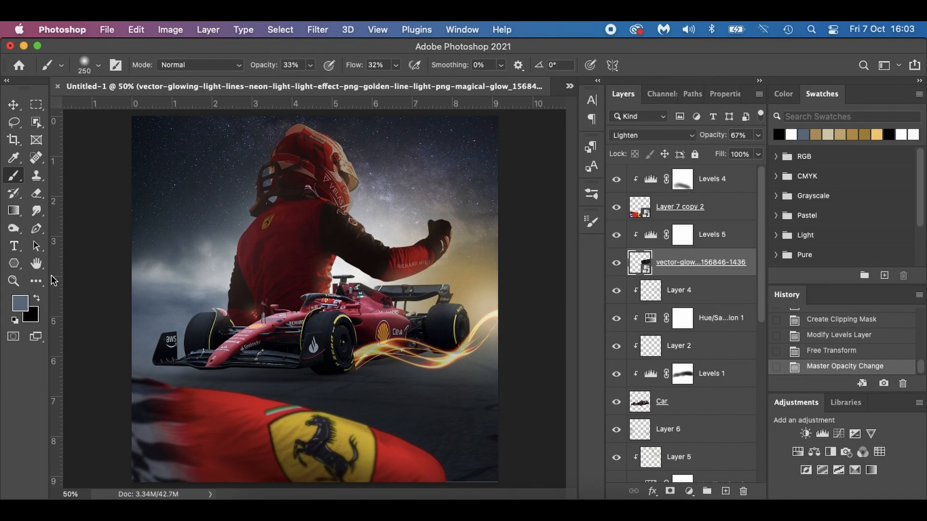
left_click(41, 207)
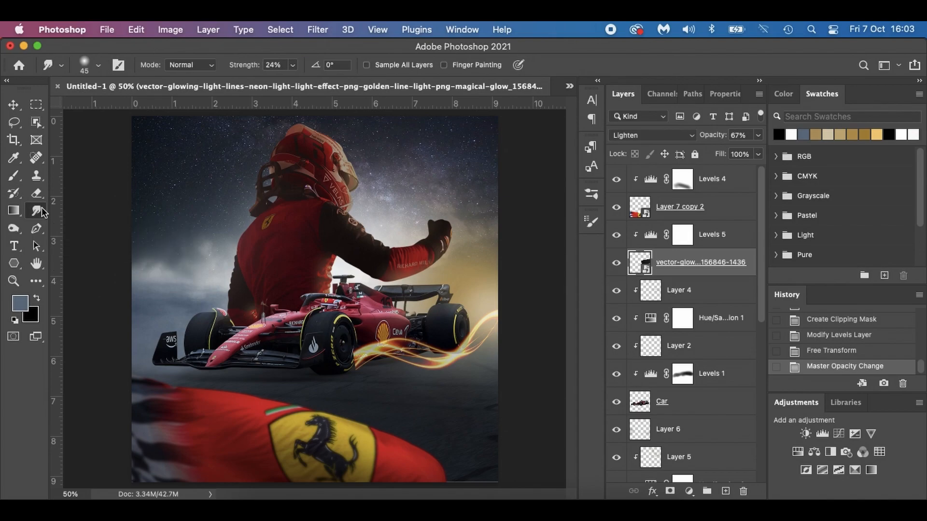
left_click(363, 362)
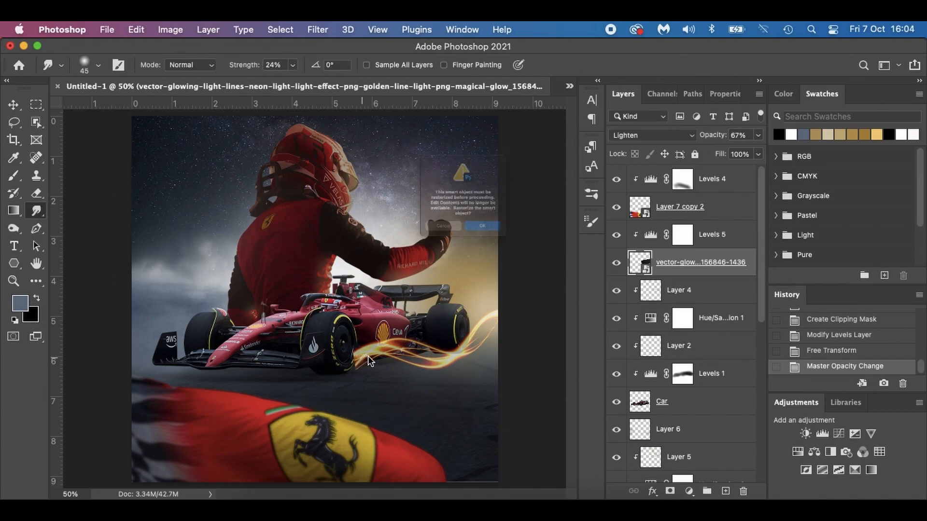
left_click(502, 260)
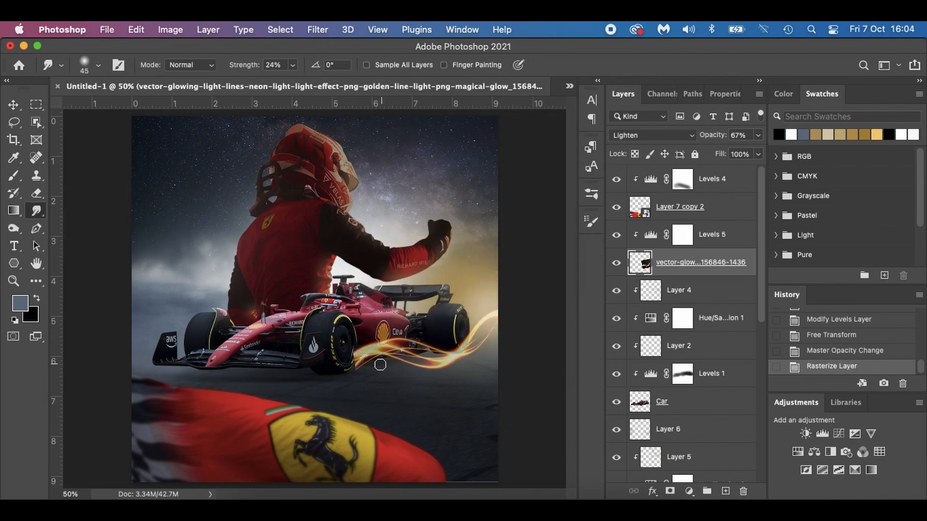
mouse_move(355, 368)
left_mouse_down()
mouse_move(312, 381)
mouse_move(338, 370)
mouse_move(328, 374)
left_mouse_up()
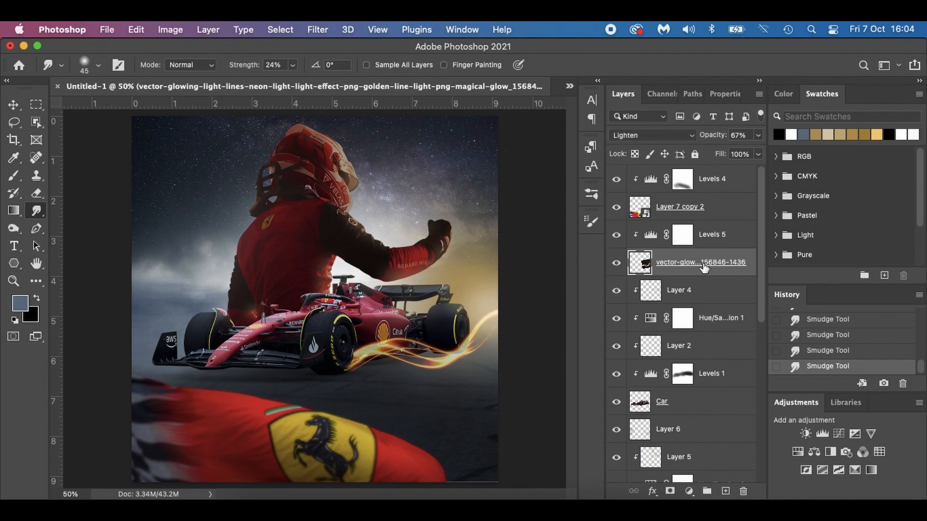
Warp the light lines so their middle bends upward, following the car's side from the front wheel past the rear wheel.
key("super+t")
right_click(433, 347)
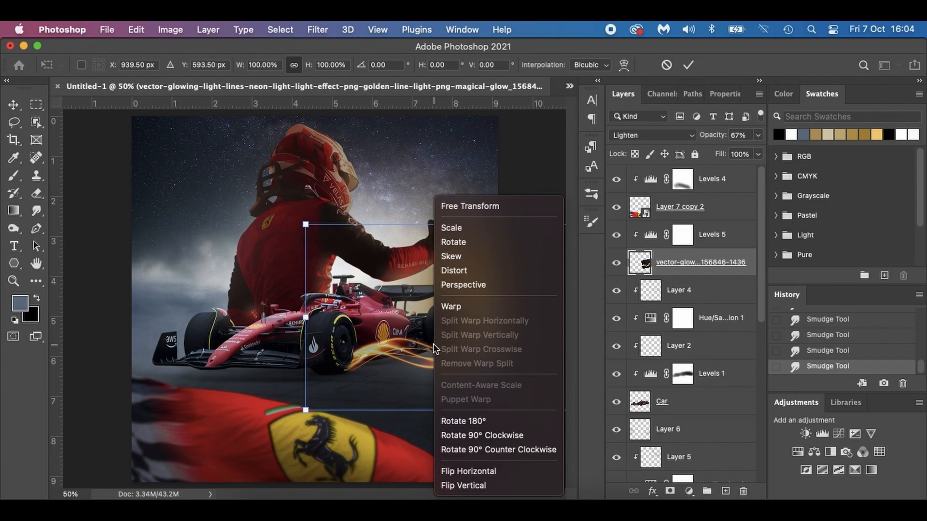
left_click(461, 310)
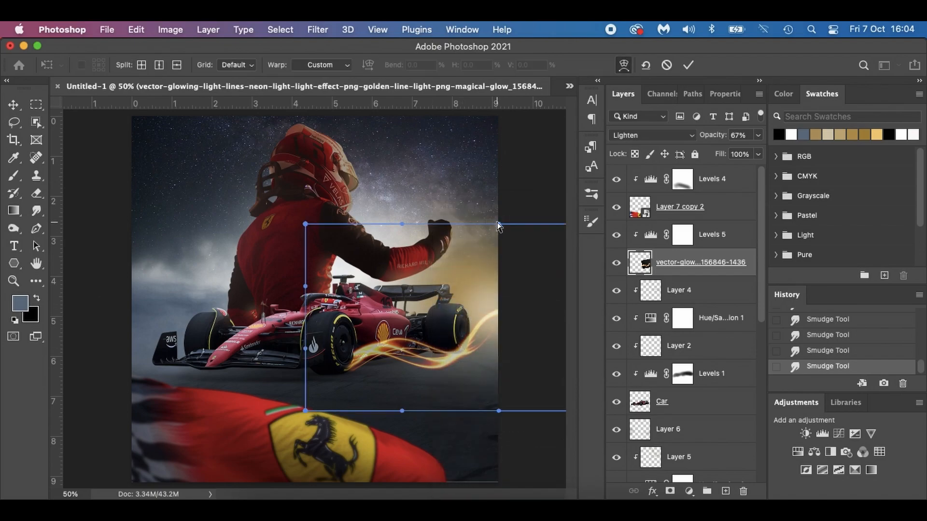
left_click_drag(497, 224, 484, 177)
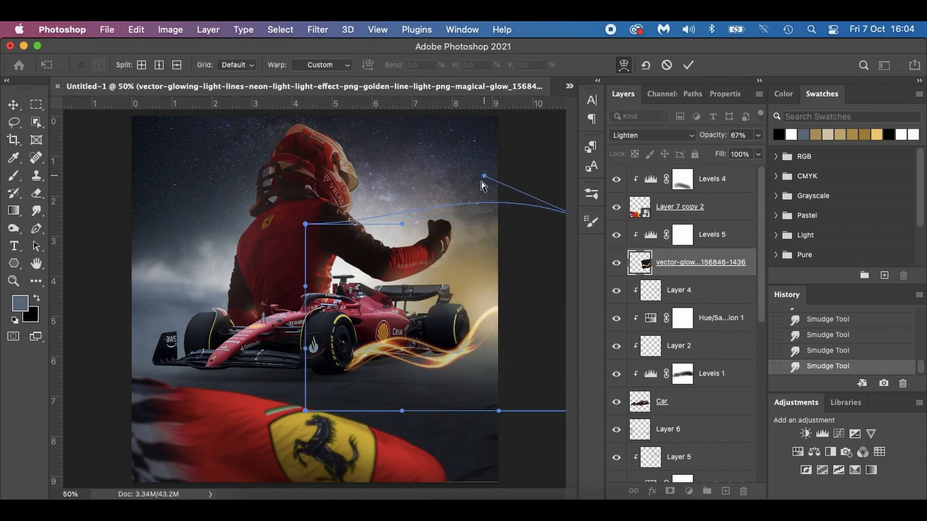
left_click_drag(499, 411, 537, 306)
key("Return")
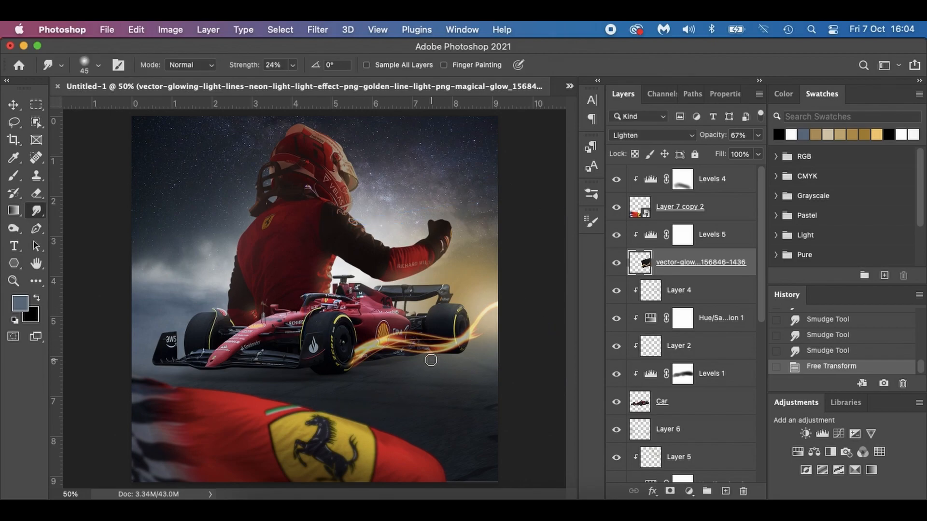
Nudge the warped light lines slightly down and left to sit along the car's lower side between the wheels.
key("v")
key("Down")
key("Down")
key("Down")
key("Down")
key("Down")
key("Down")
key("Down")
key("Left")
key("Left")
key("Left")
key("Left")
key("Down")
key("Down")
key("Left")
key("Left")
key("Left")
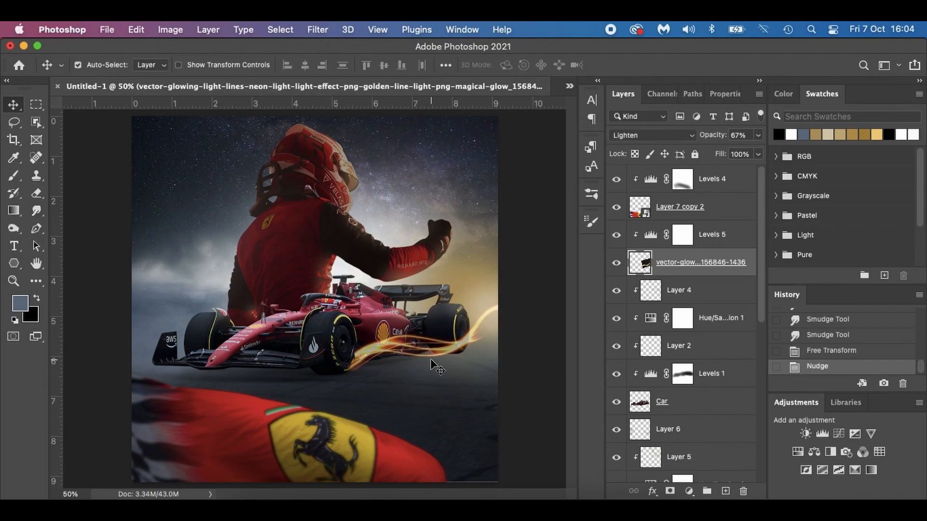
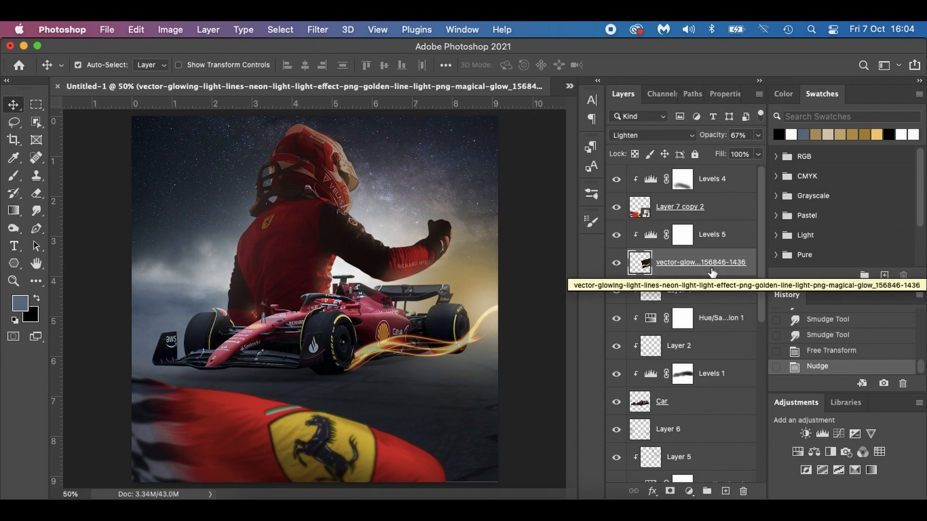
Place the lightning photo as an embedded object above Layer 5, spanning the poster's width at 25.92% scale.
scroll(712, 277, "down", 5)
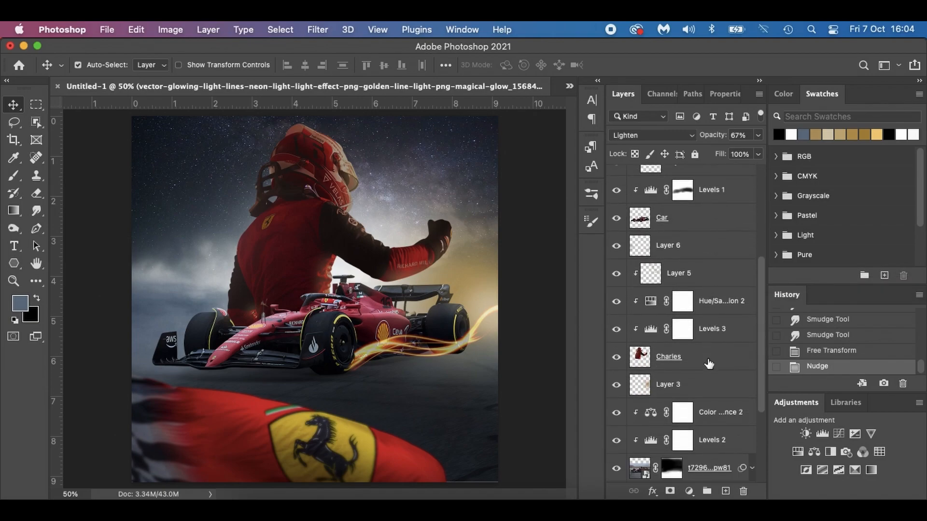
left_click(721, 274)
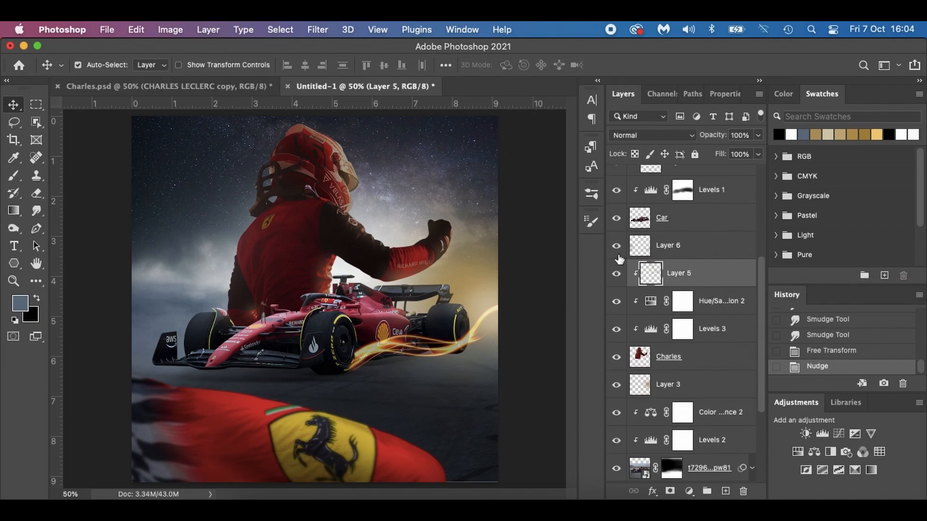
left_click(616, 246)
left_click(616, 246)
left_click(256, 505)
left_click_drag(687, 248, 159, 341)
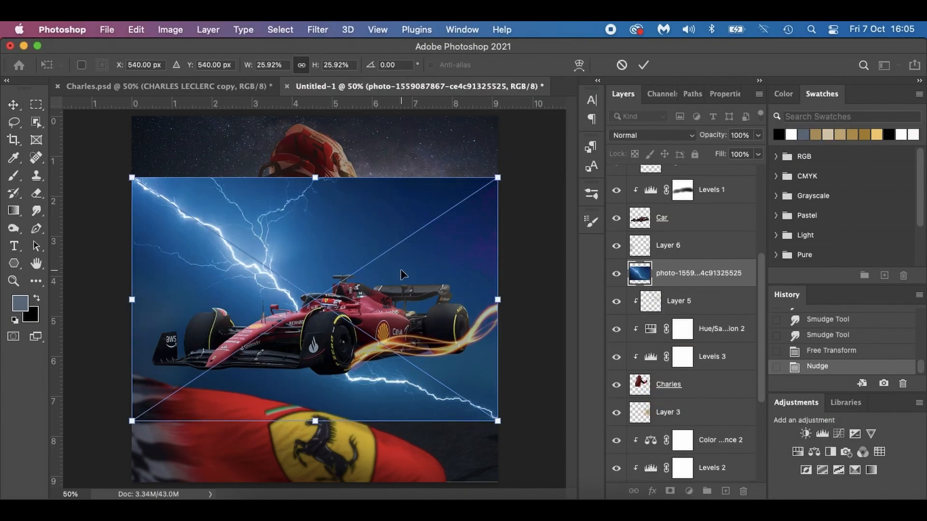
key("Return")
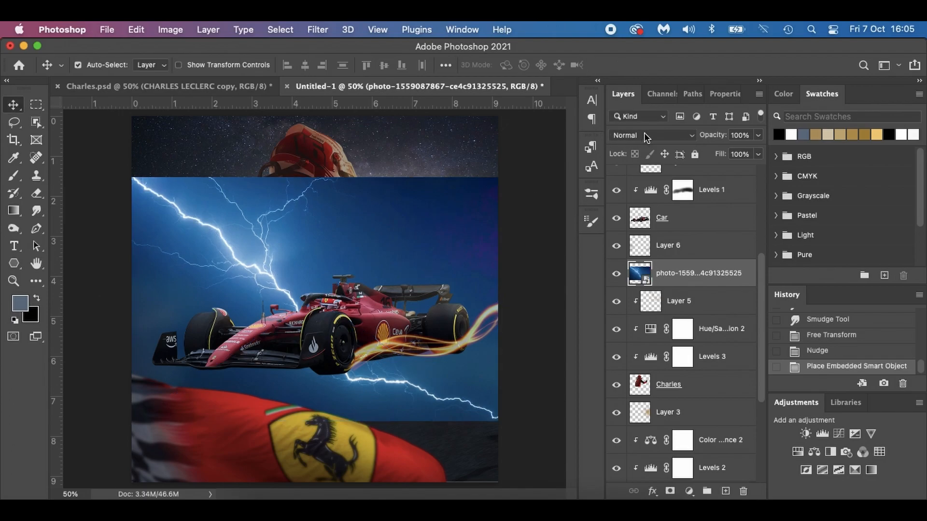
Look up the blend mode of the lightning photo layer in the finished Charles.psd poster.
left_click(644, 134)
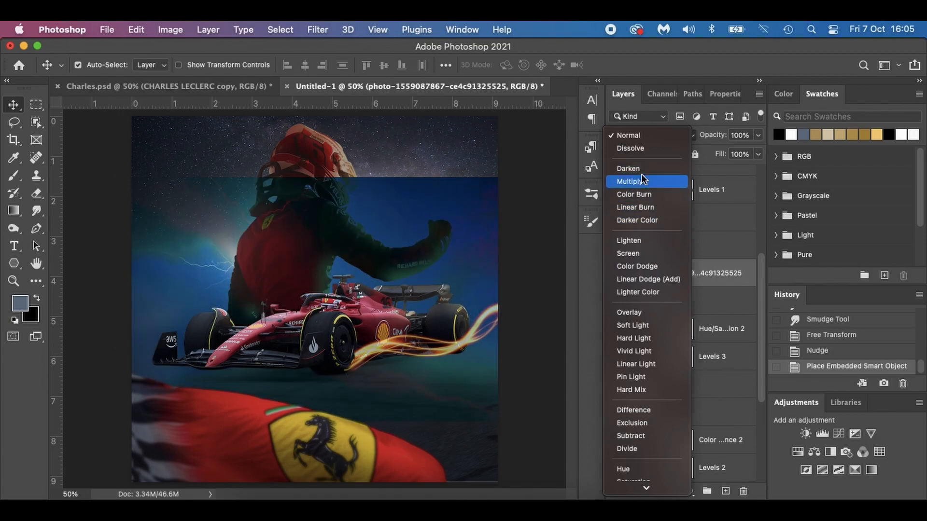
left_click(573, 330)
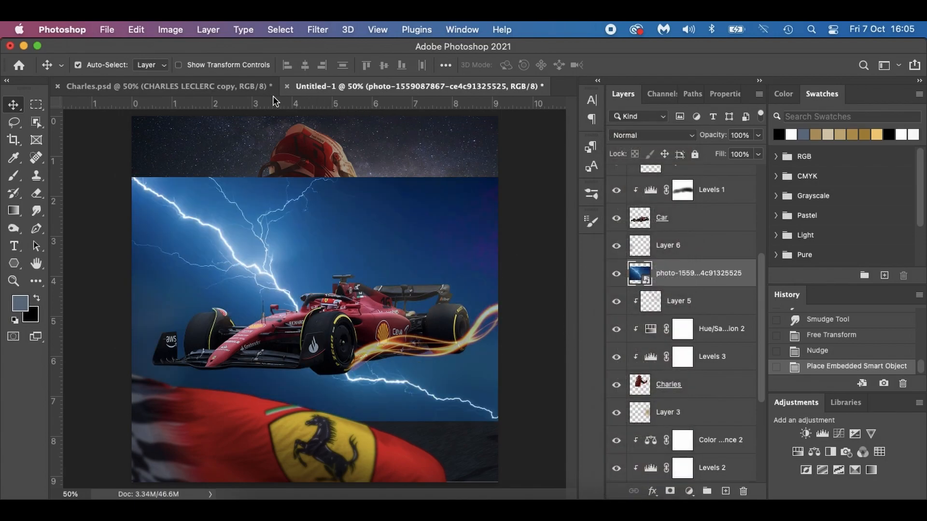
left_click(240, 85)
scroll(684, 354, "down", 5)
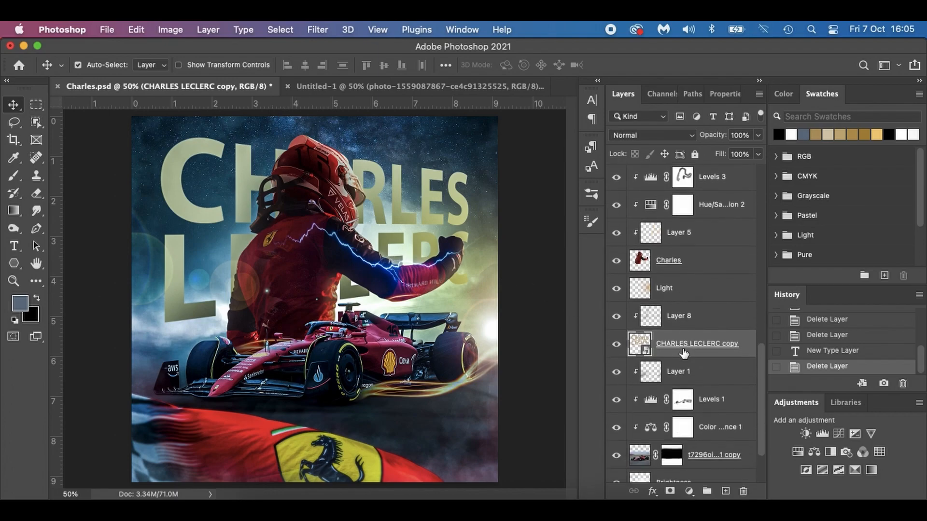
scroll(684, 354, "down", 3)
scroll(683, 353, "up", 15)
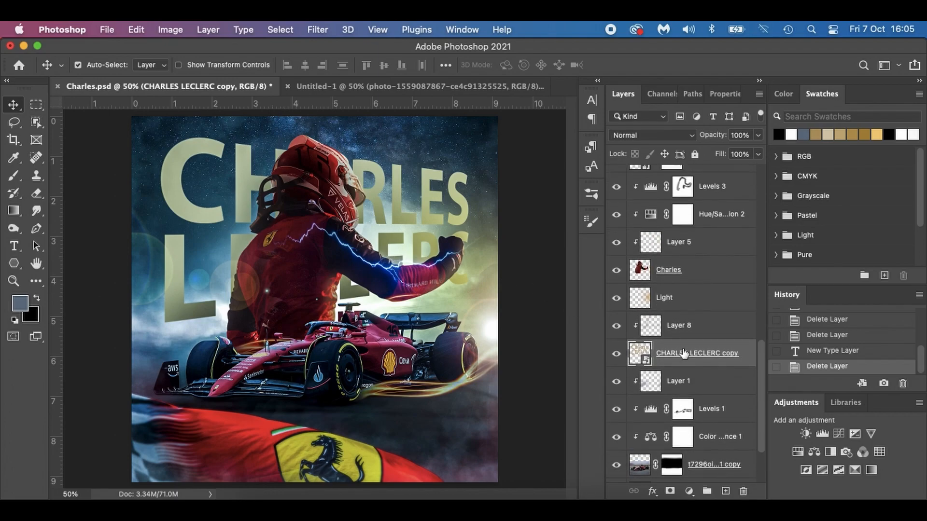
scroll(684, 354, "up", 5)
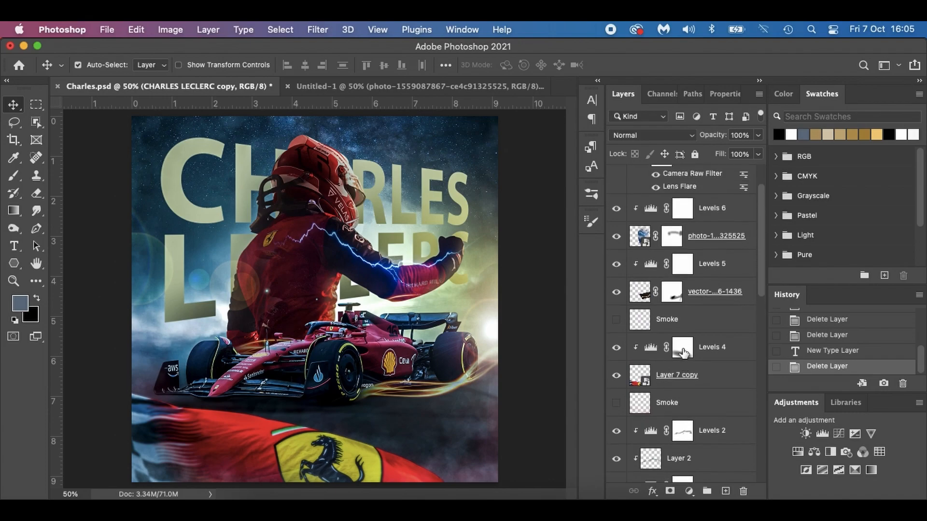
left_click(637, 256)
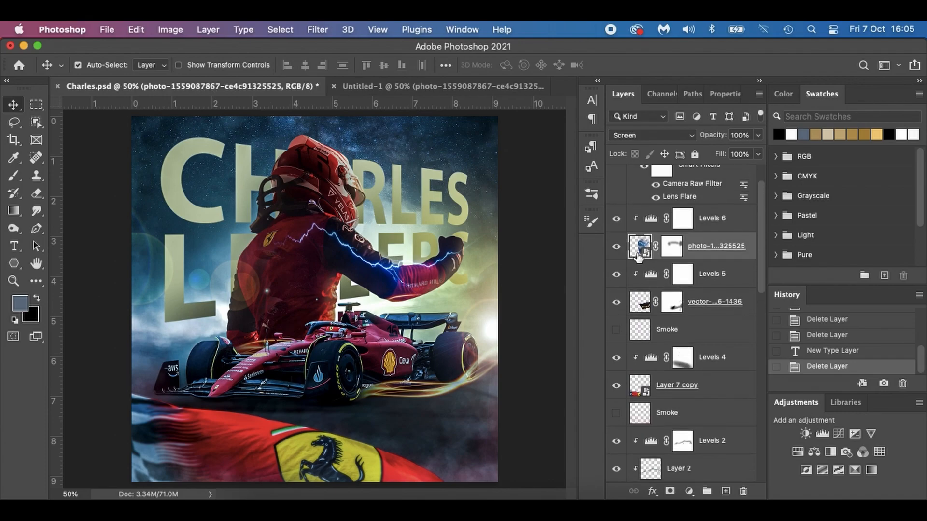
Return to the Untitled-1 poster and set the lightning photo's blend mode to Screen.
left_click(410, 86)
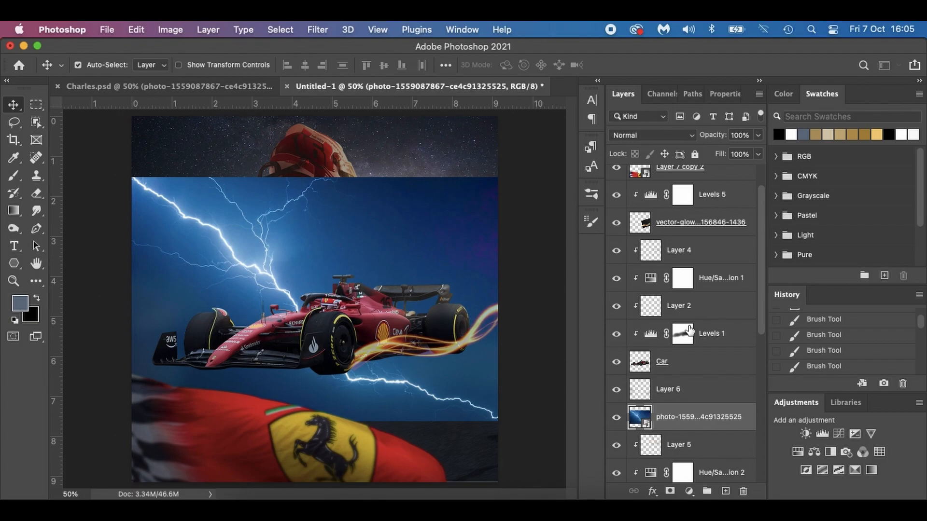
left_click(653, 135)
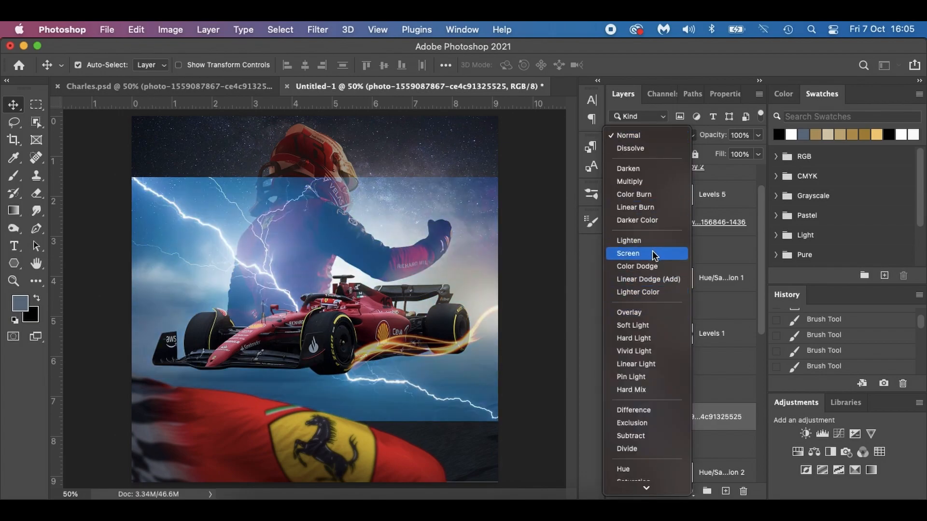
left_click(652, 251)
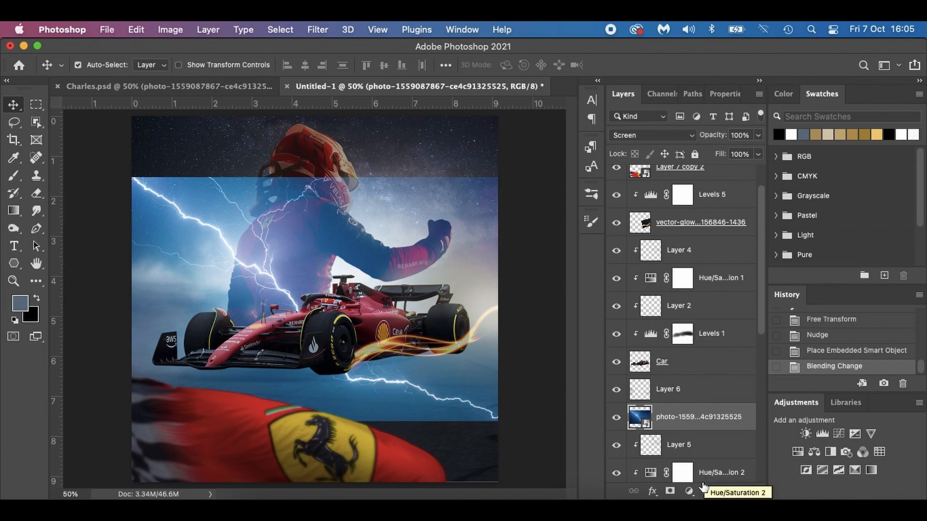
Add a Levels adjustment above the lightning photo with the midtone value at 0.18.
left_click(689, 490)
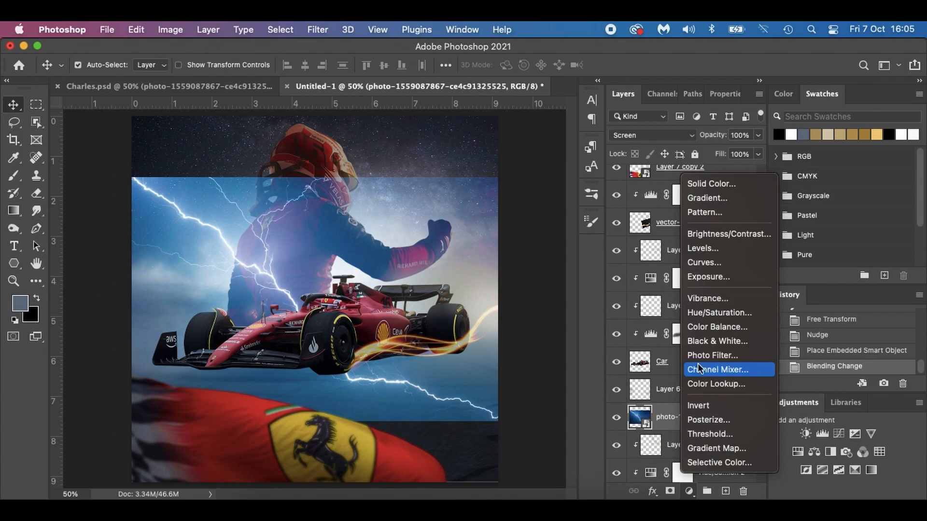
left_click(704, 248)
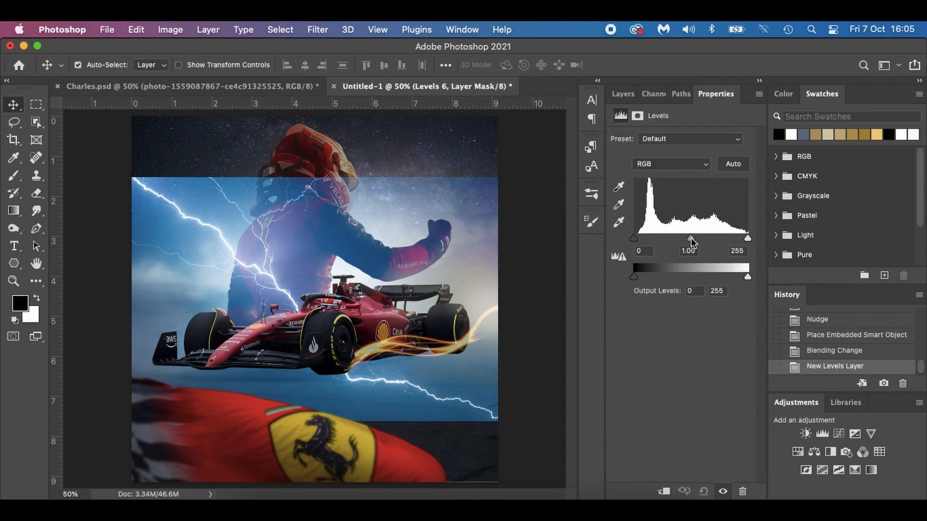
left_click_drag(691, 238, 734, 242)
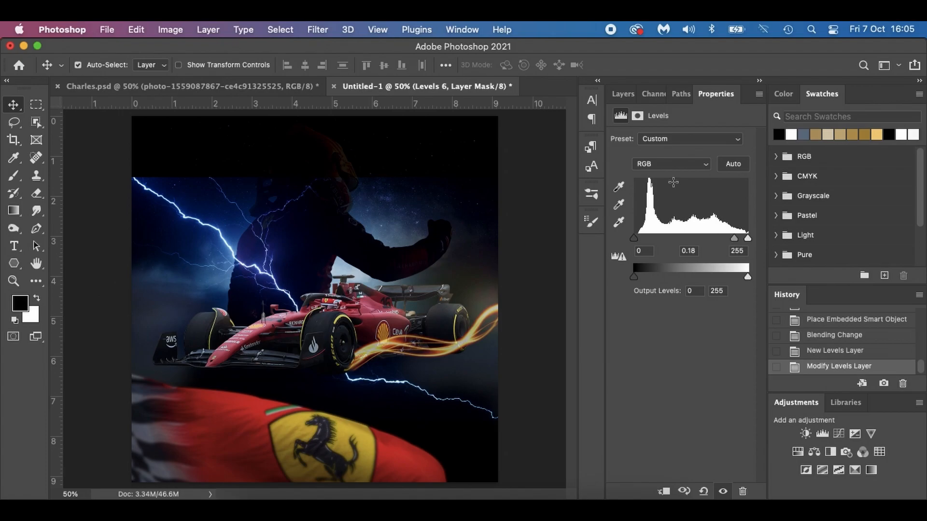
Add a layer mask to the lightning photo, brush black over its upper-right area, and clip the Levels 6 adjustment to the photo.
left_click(623, 94)
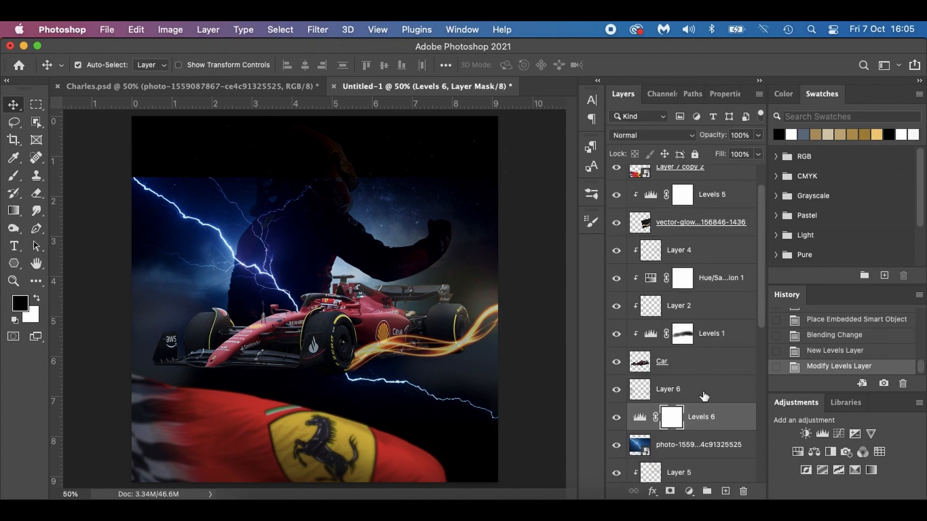
left_click(665, 444)
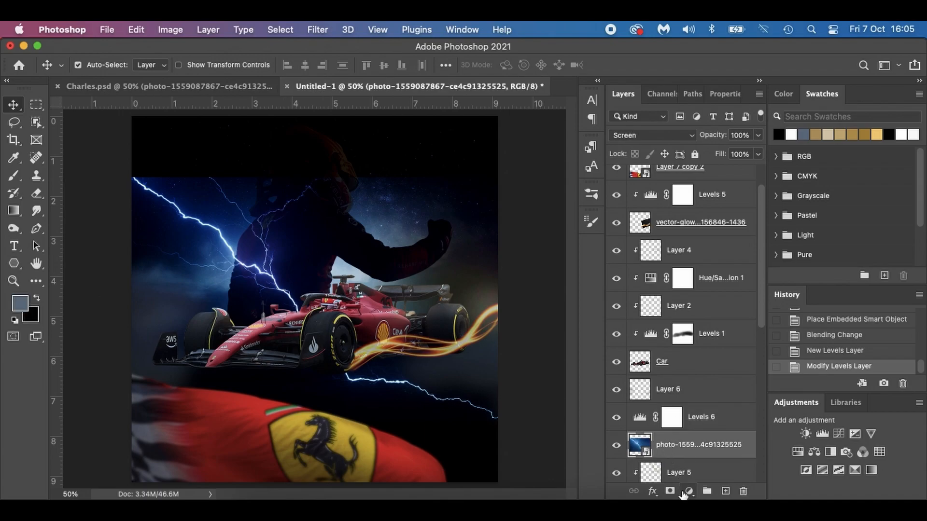
left_click(669, 490)
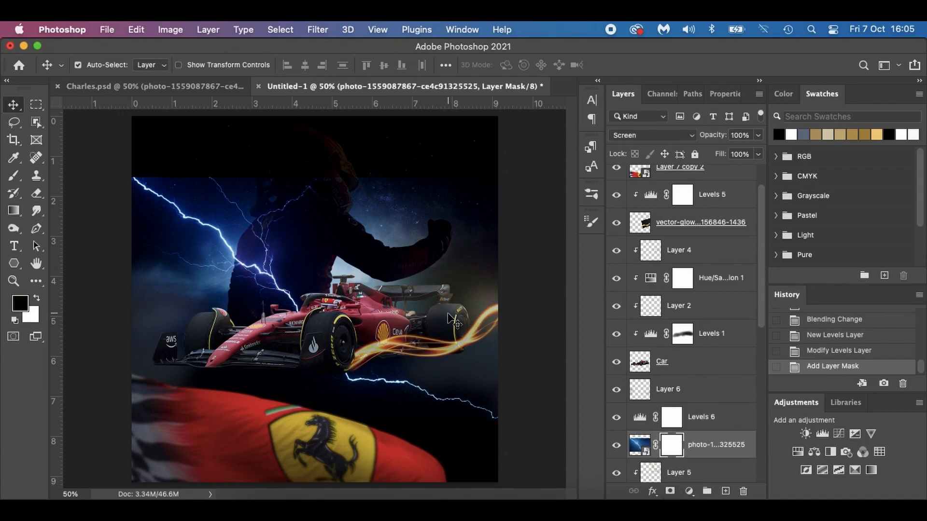
key("b")
mouse_move(383, 207)
left_mouse_down()
mouse_move(436, 197)
mouse_move(325, 201)
mouse_move(335, 156)
left_mouse_up()
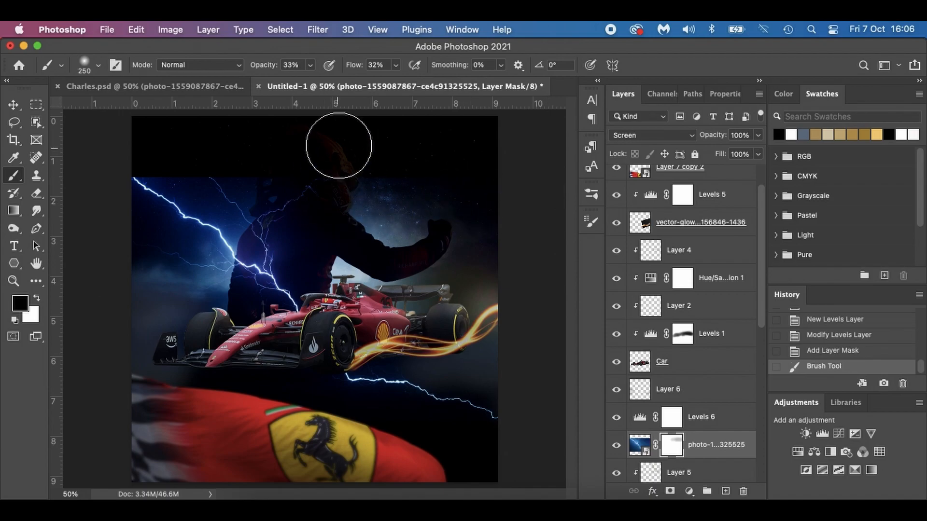
left_click_drag(677, 445, 643, 414)
left_click(643, 416, "alt")
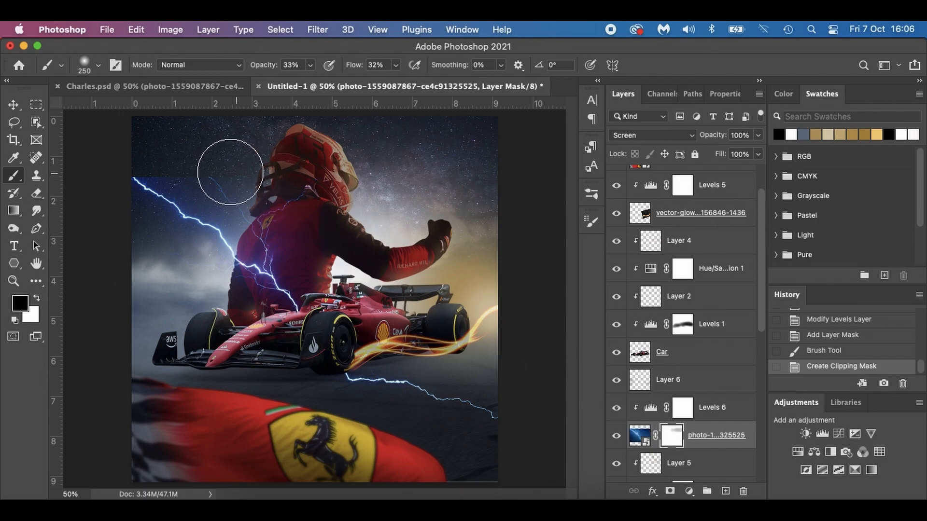
Mask out the lightning photo's upper edge and fade the bolt's upper-left end, using a brush at 53% opacity.
mouse_move(192, 151)
left_mouse_down()
mouse_move(128, 168)
mouse_move(179, 188)
mouse_move(126, 182)
left_mouse_up()
left_click_drag(263, 68, 276, 68)
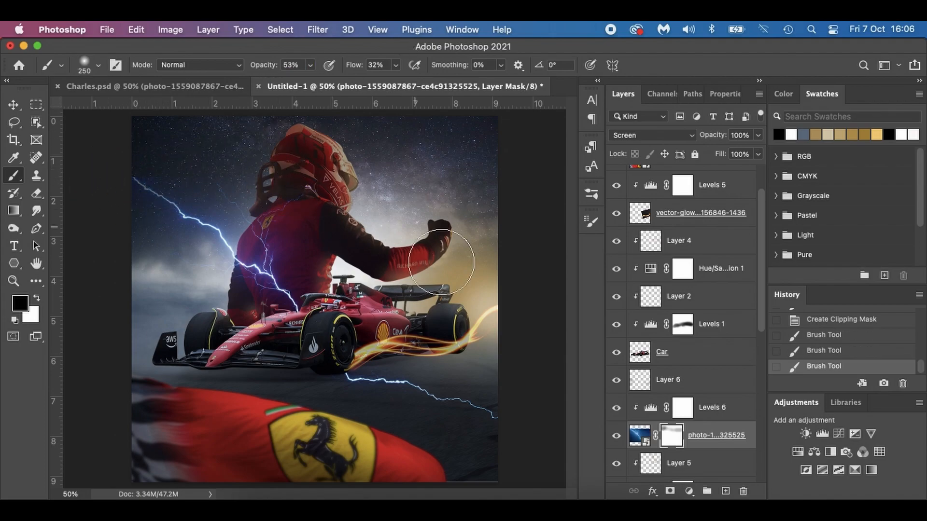
right_click(420, 424)
left_click(235, 393)
mouse_move(115, 174)
left_mouse_down()
mouse_move(156, 185)
mouse_move(170, 168)
mouse_move(211, 189)
mouse_move(161, 166)
left_mouse_up()
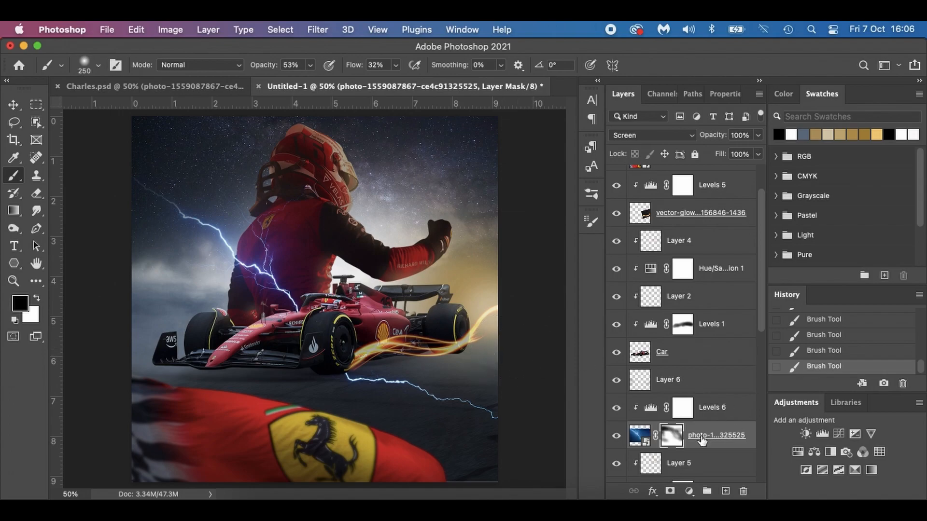
Rotate the lightning photo to about 151.51°, scale it to about 56.15%, and move it over the driver's raised arm.
key("super+t")
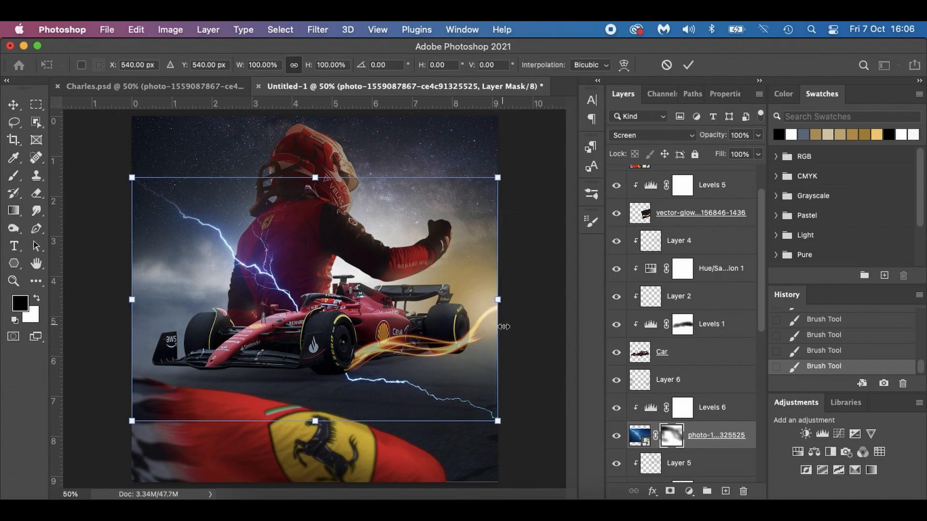
left_click_drag(517, 347, 215, 328)
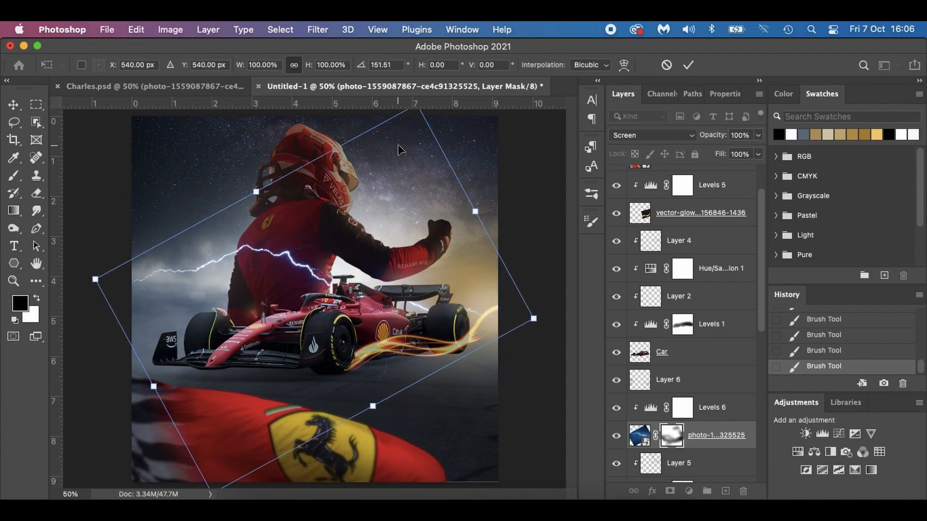
scroll(418, 173, "down", 2)
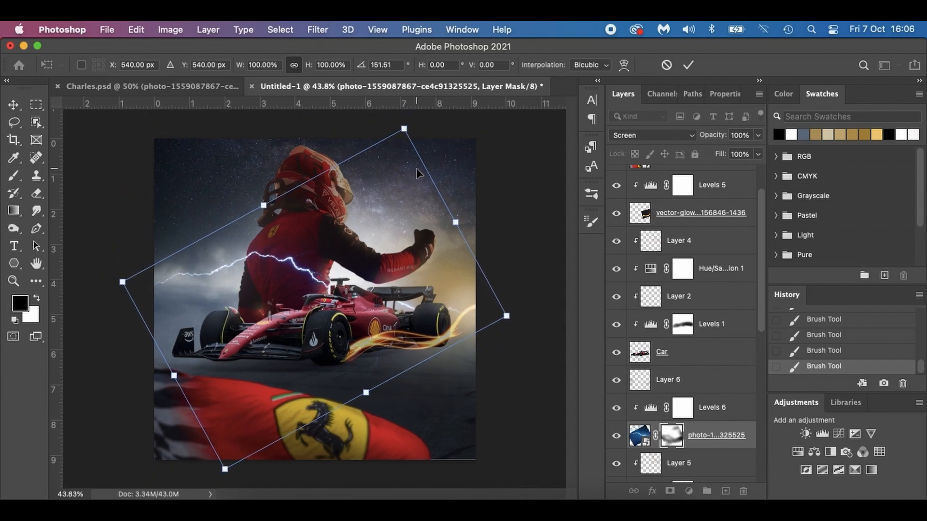
left_click_drag(404, 127, 358, 216)
left_click_drag(331, 287, 367, 209)
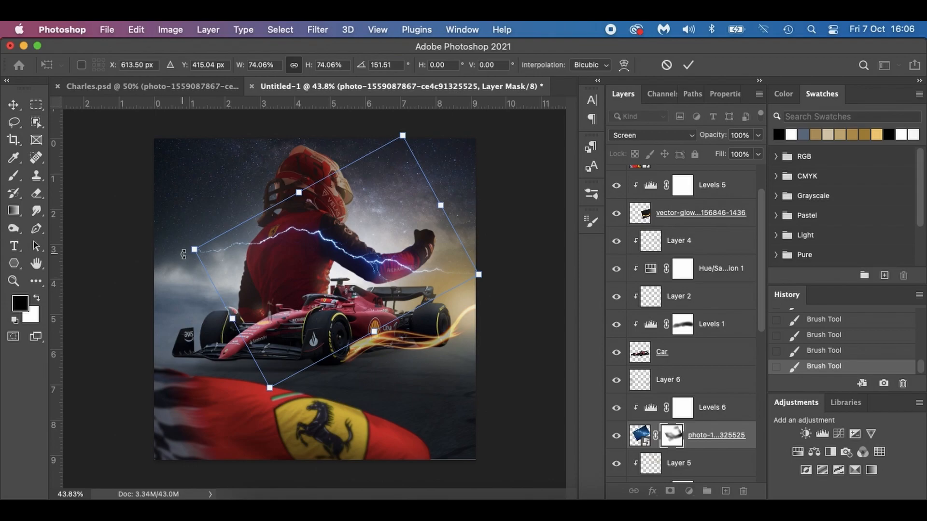
left_click_drag(193, 250, 263, 255)
left_click_drag(348, 270, 351, 248)
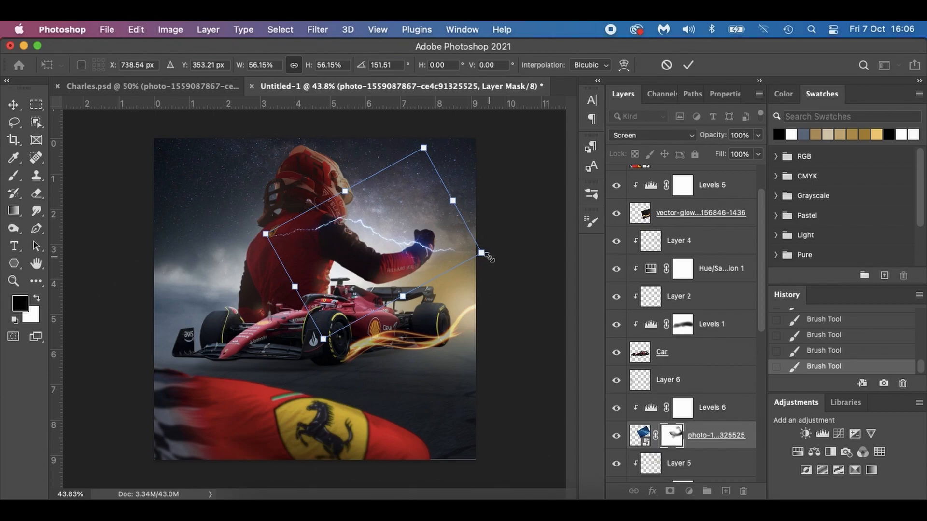
Turn the lightning to about -27.39° and fit the bolt along the driver's upper back and arm.
left_click_drag(498, 259, 276, 230)
left_click_drag(335, 246, 325, 247)
left_click_drag(322, 246, 322, 247)
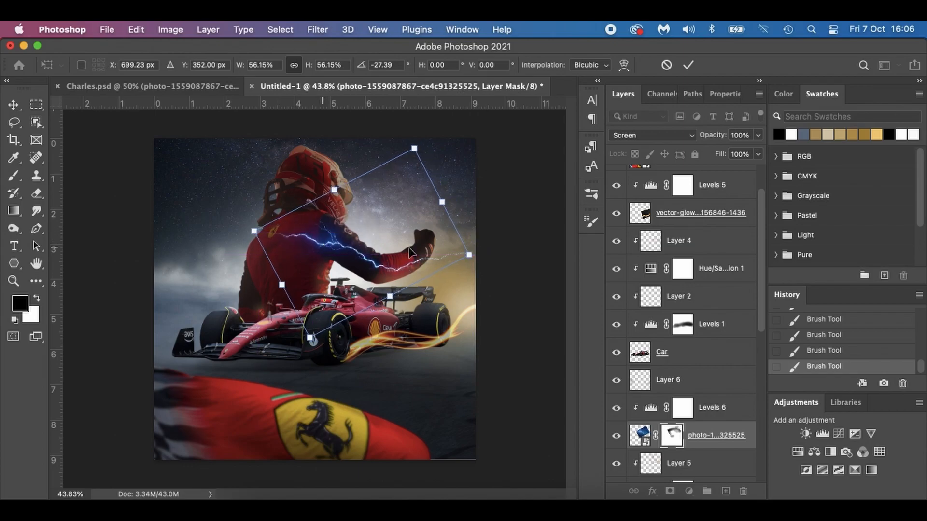
left_click_drag(467, 256, 456, 256)
key("Return")
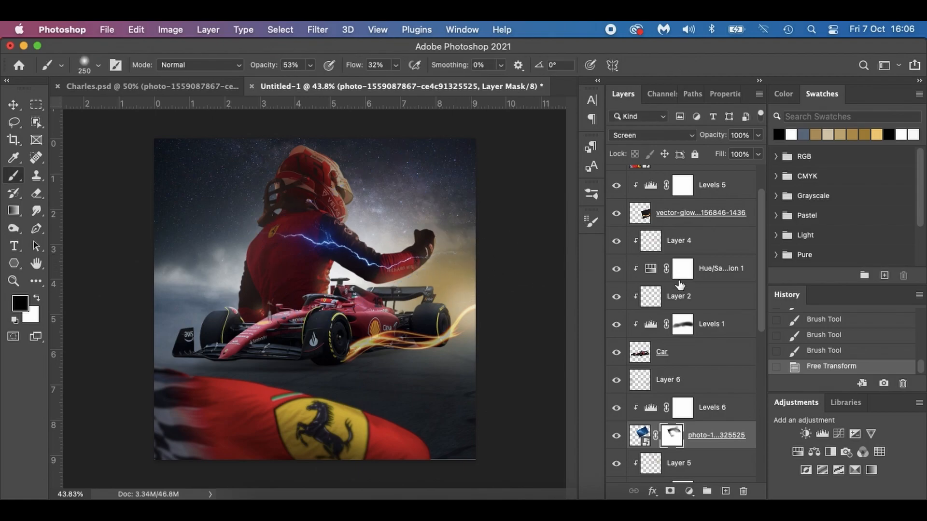
Brush black on the lightning's mask to fade the bolt's ends beyond the driver's fist and across his back.
left_click_drag(438, 260, 446, 255)
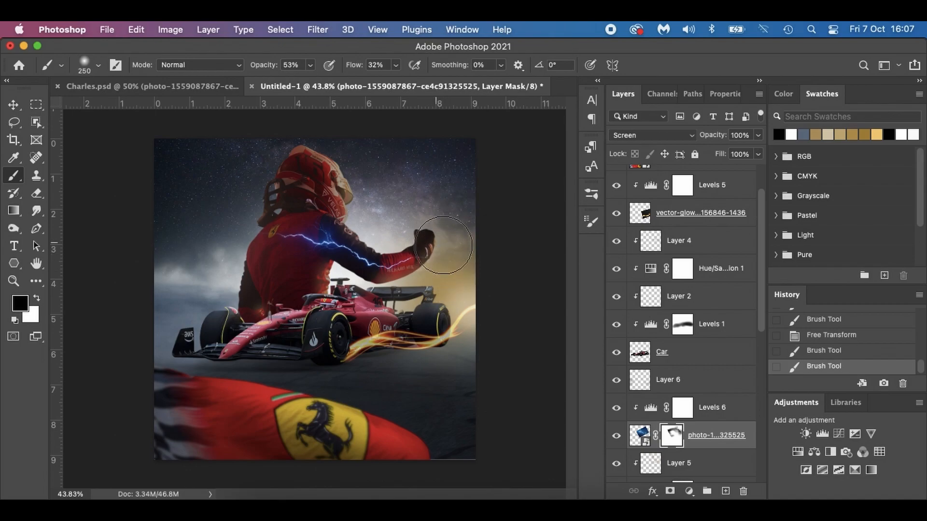
left_click(447, 292)
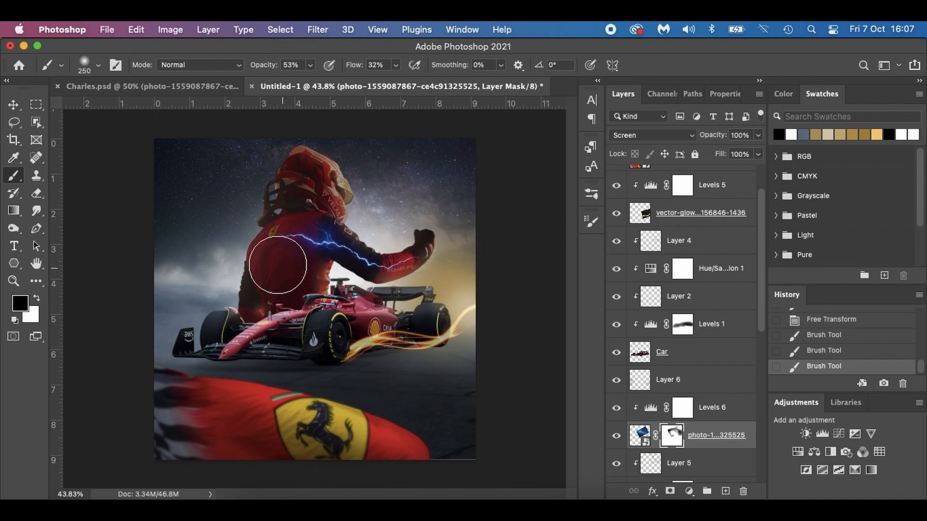
mouse_move(232, 232)
left_mouse_down()
mouse_move(252, 232)
mouse_move(257, 263)
mouse_move(262, 231)
left_mouse_up()
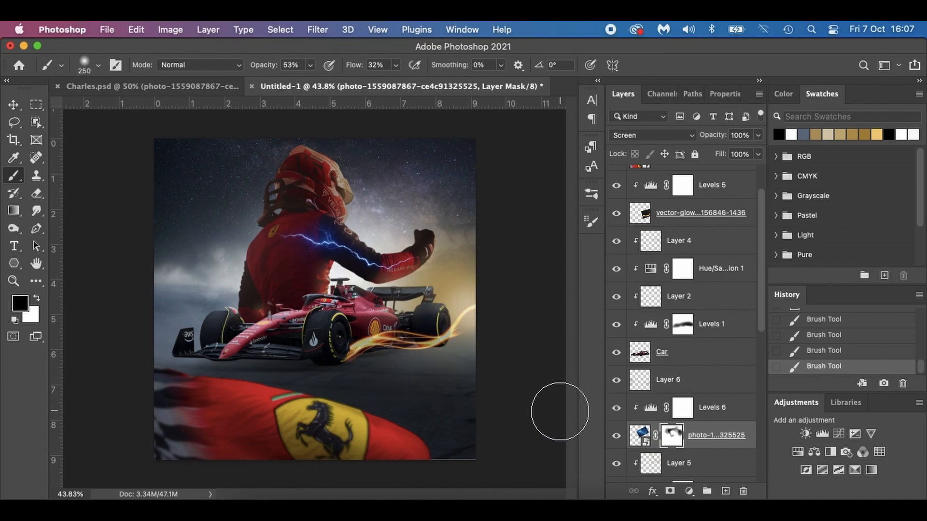
scroll(669, 405, "down", 5)
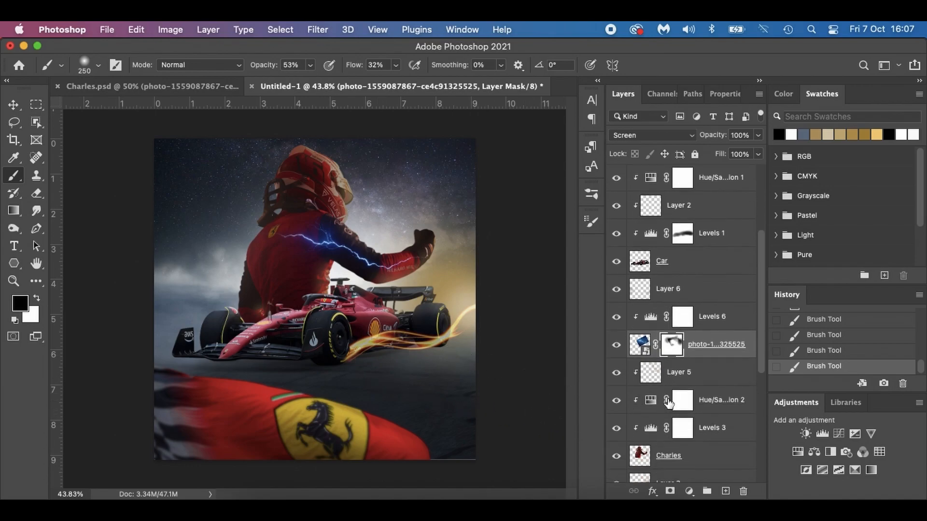
scroll(676, 322, "up", 8)
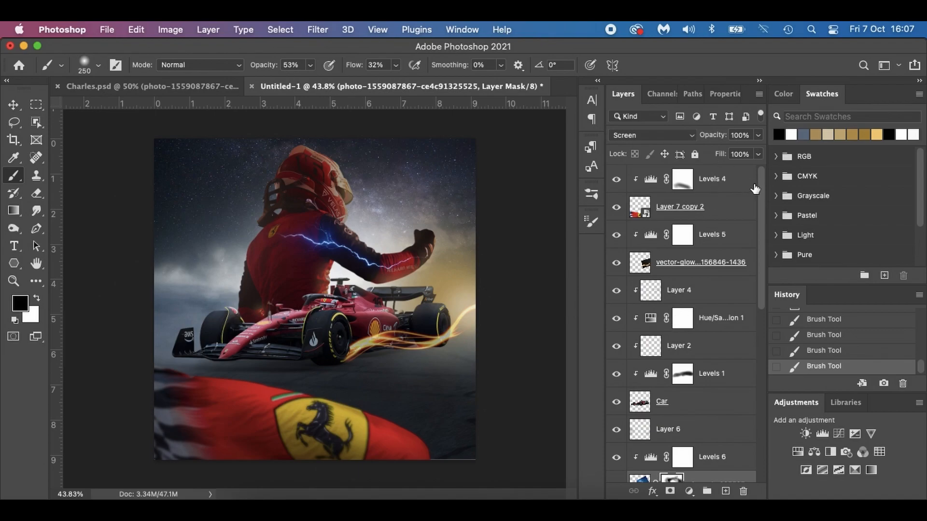
Add a new layer above Levels 4 and set the Phlearn Fog Brush to 16% opacity and 14% flow.
left_click(747, 188)
left_click(726, 492)
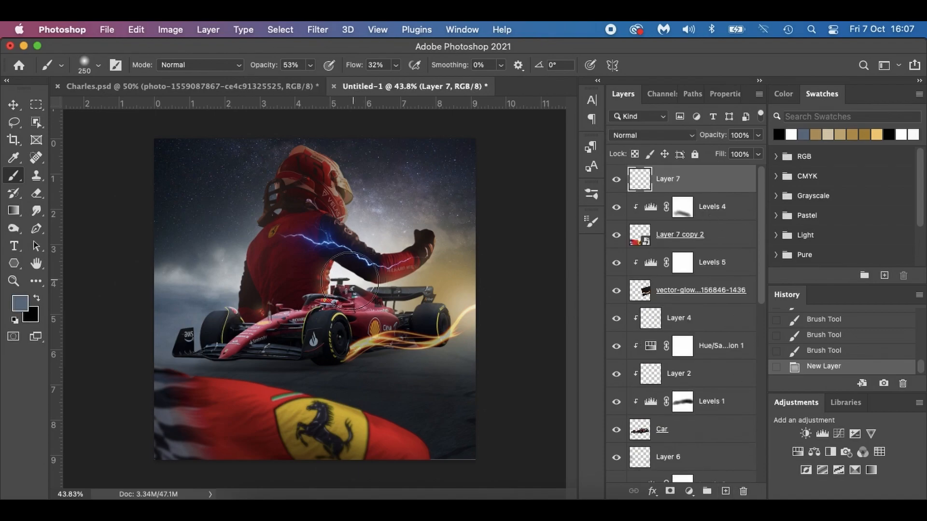
right_click(281, 293)
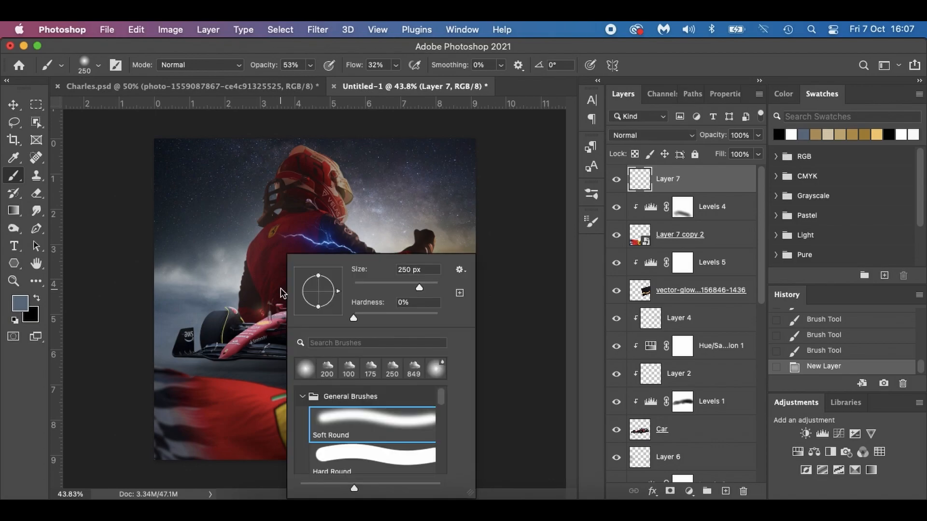
left_click(303, 397)
scroll(370, 444, "down", 3)
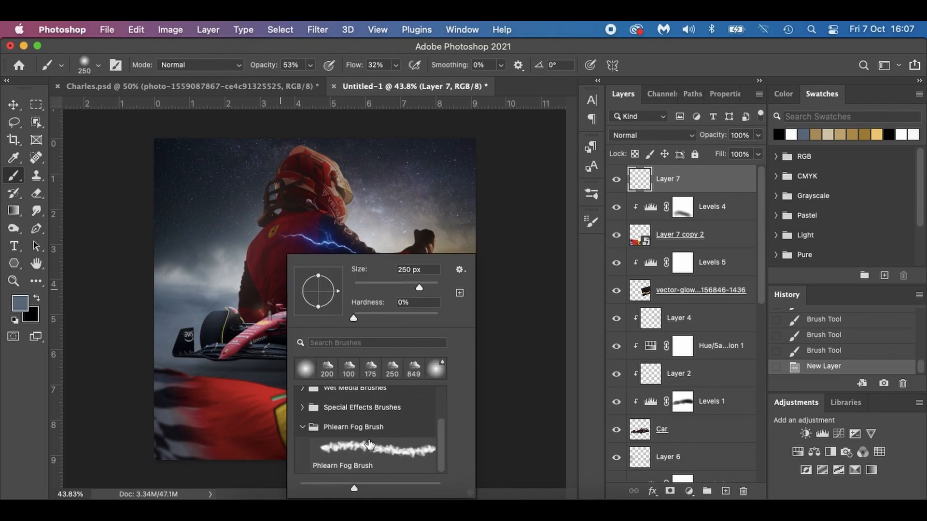
left_click(339, 454)
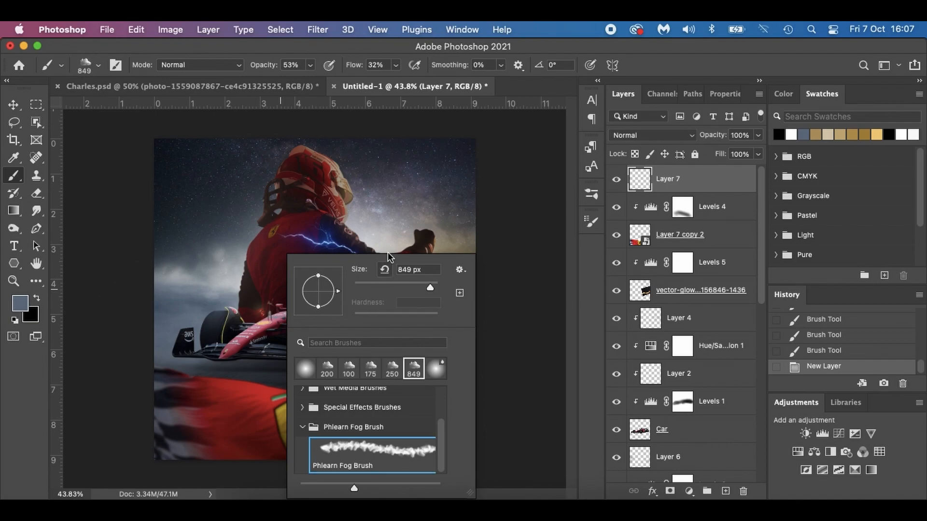
left_click(519, 184)
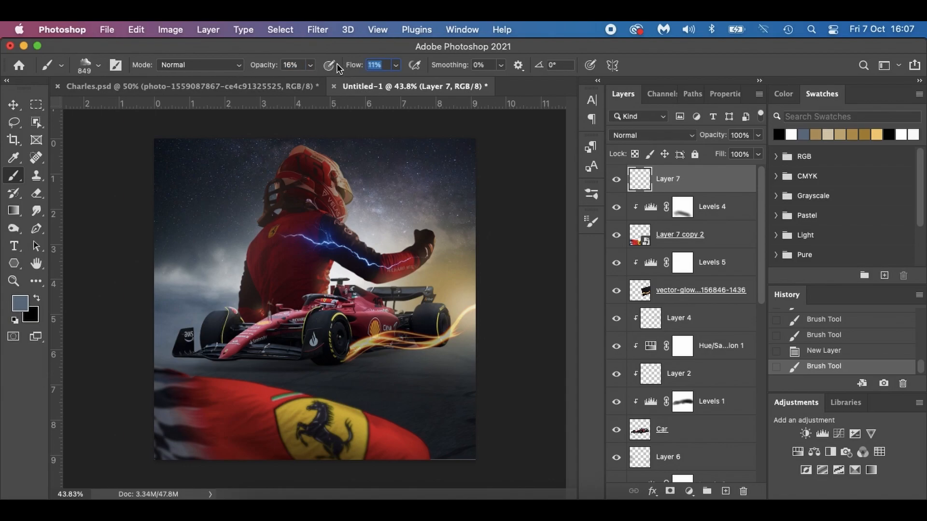
key("Return")
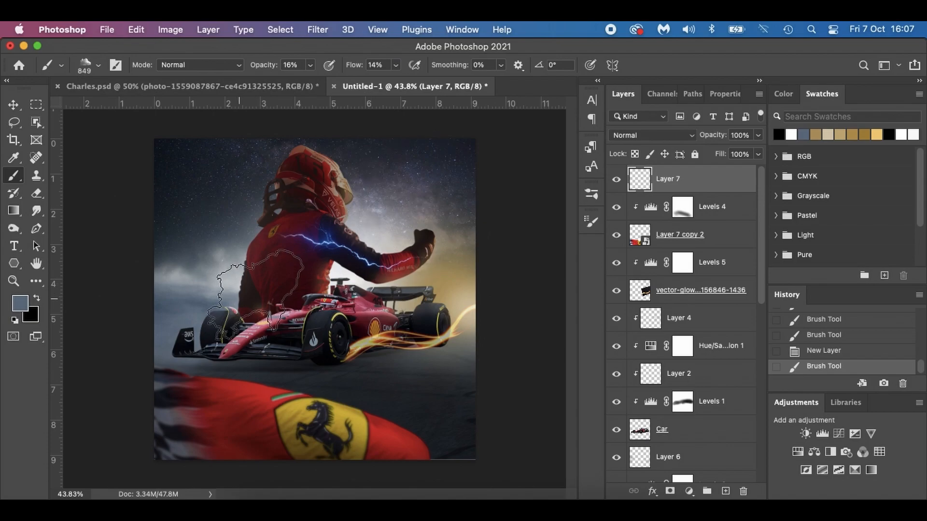
Paint faint white fog over the poster's lower corners and the flag's edges, reducing the fog brush to 700 px and 400 px.
key("x")
key("d")
key("x")
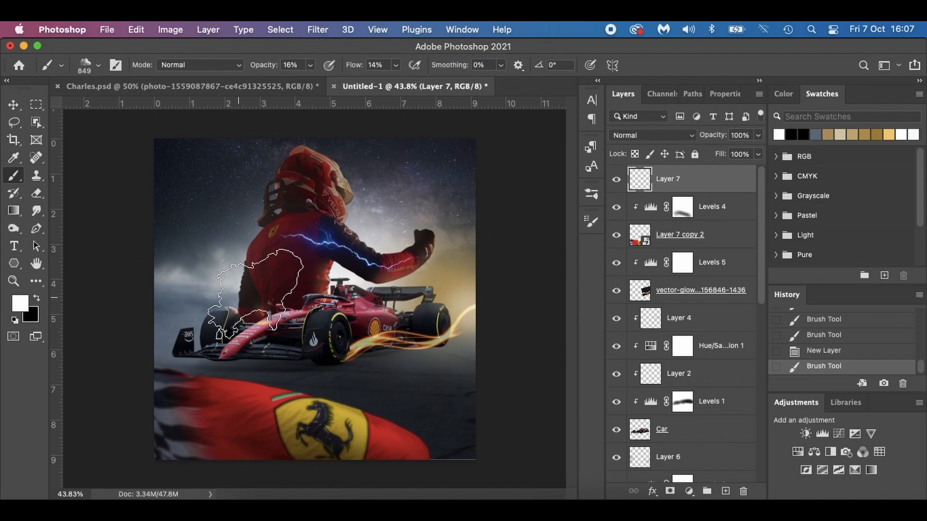
key("bracketleft")
key("bracketleft")
left_click(155, 392)
left_click(154, 399)
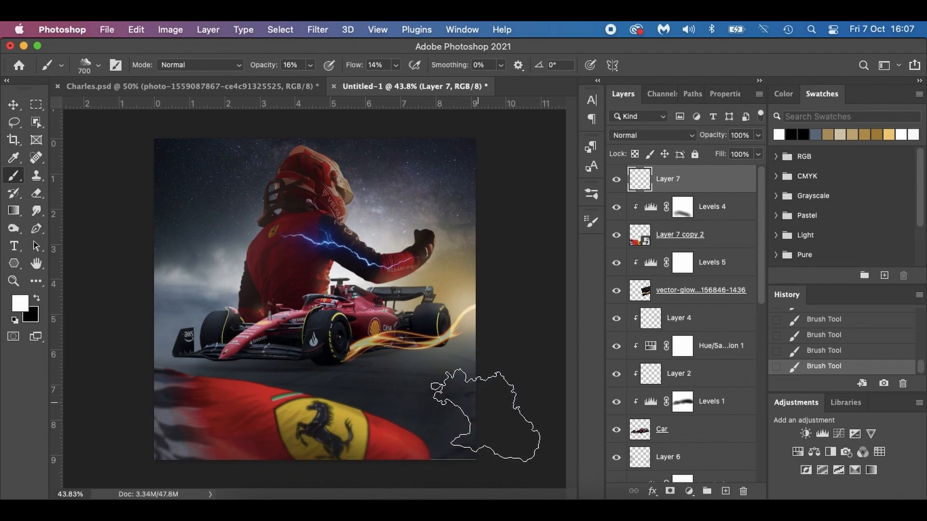
key("bracketleft")
key("bracketleft")
key("bracketleft")
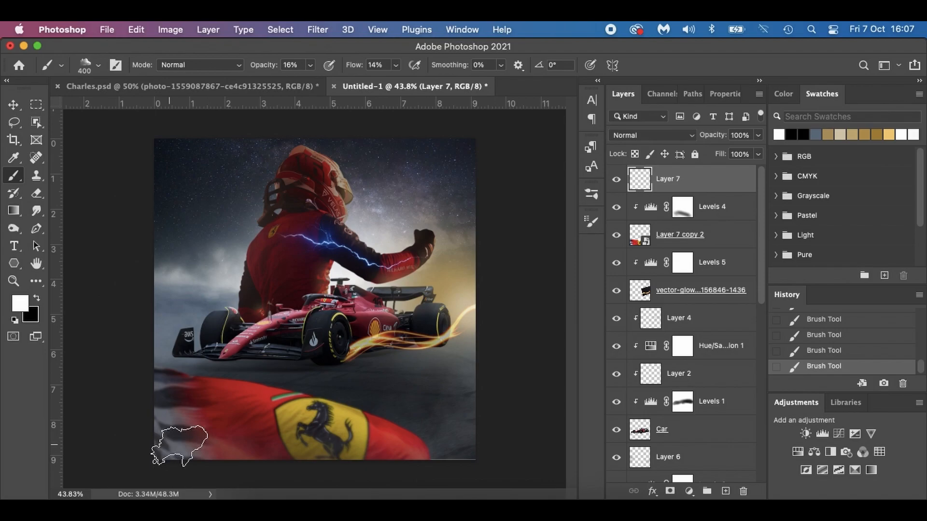
Sample dark red from the flag and paint soft red fog along the poster's lower area with the 400 px brush.
key("i")
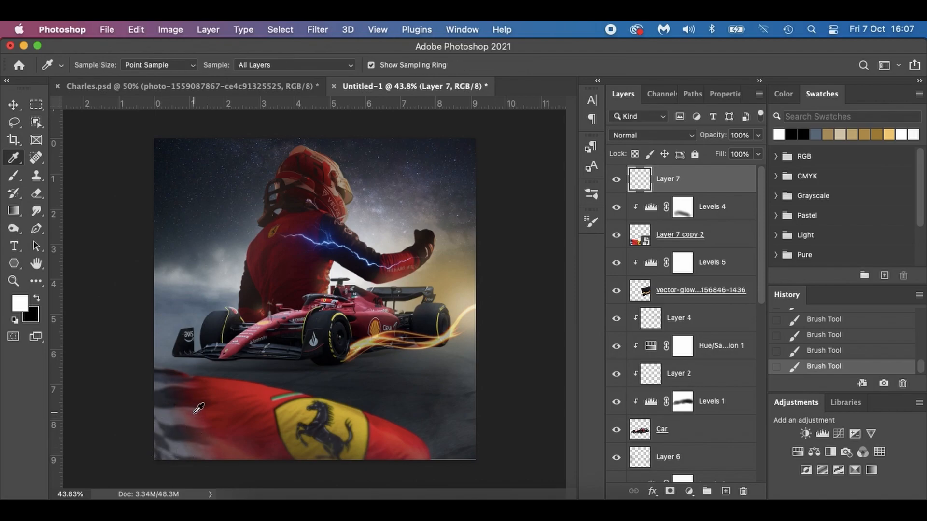
left_click(222, 416)
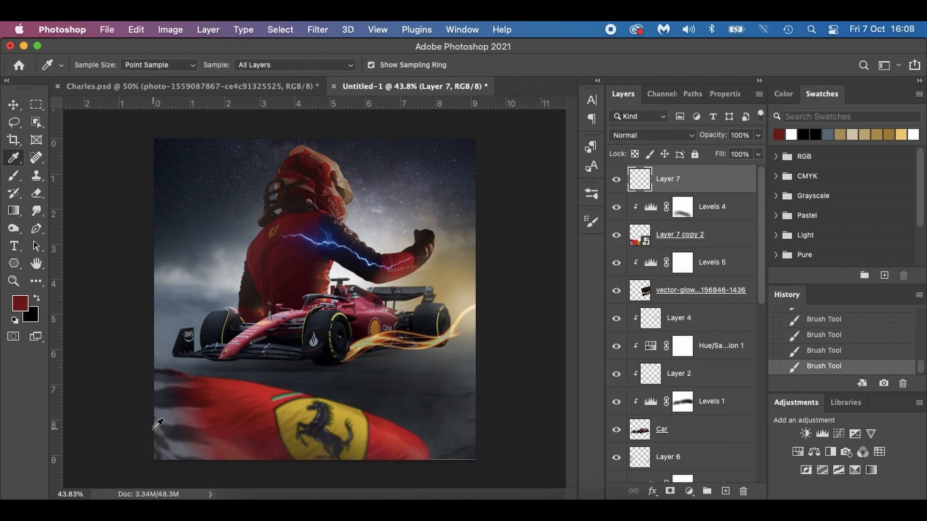
key("b")
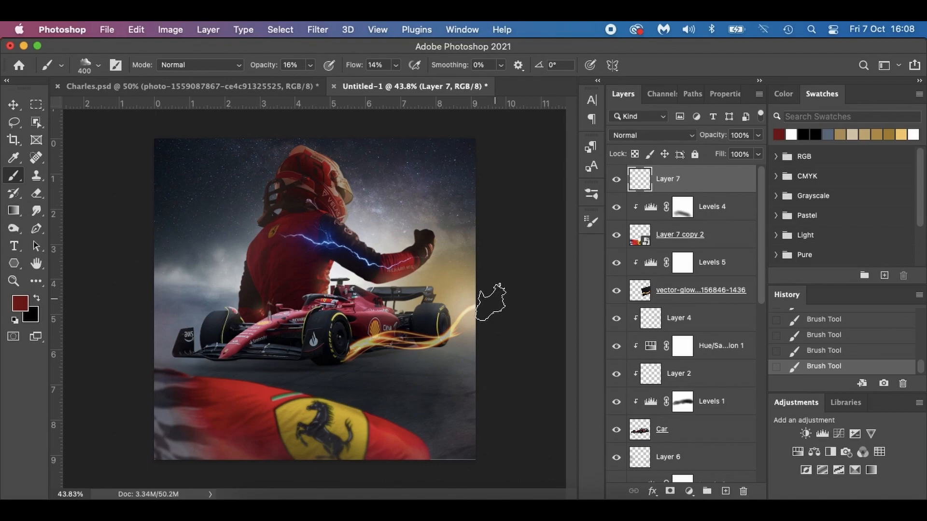
left_click_drag(481, 439, 401, 495)
Add a new layer above Levels 5, beneath the flag, and paint dark red fog behind the flag's upper edge.
scroll(716, 405, "down", 10)
scroll(715, 406, "up", 10)
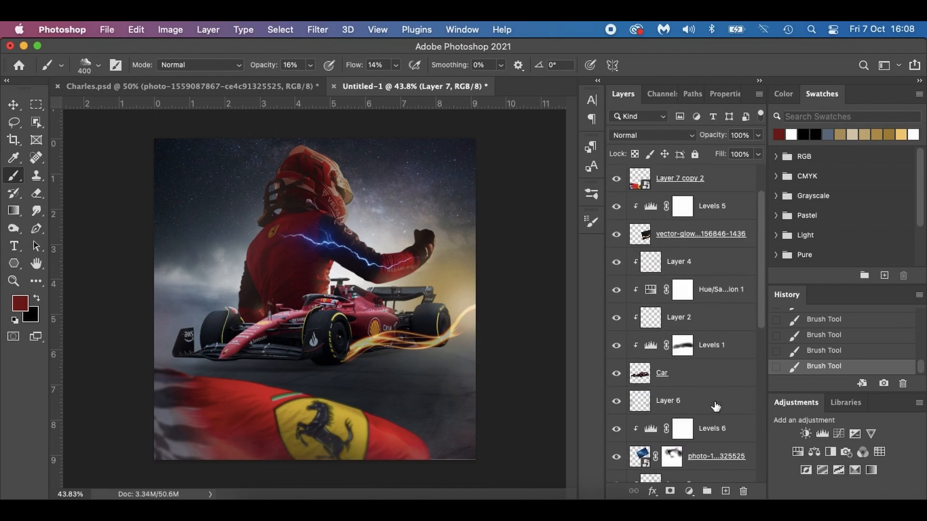
left_click(738, 206)
left_click(725, 490)
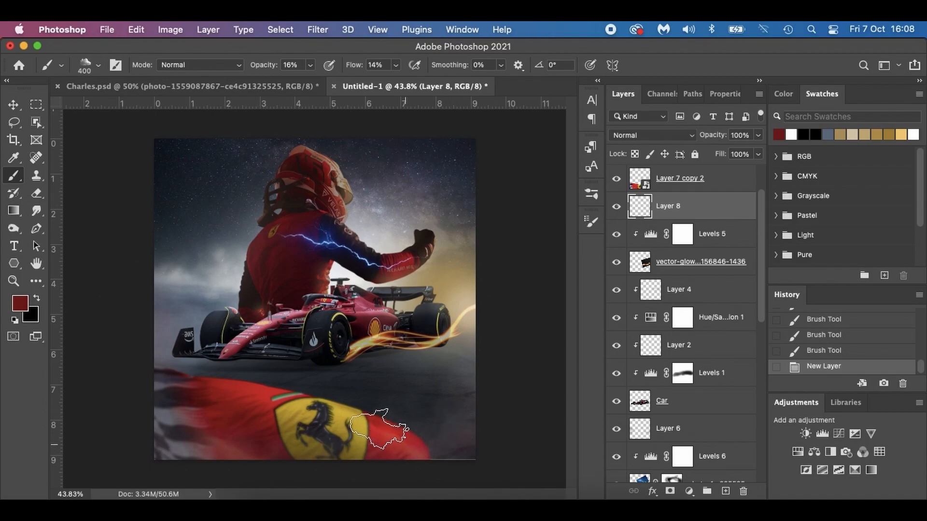
left_click_drag(302, 395, 210, 370)
left_click_drag(347, 400, 203, 377)
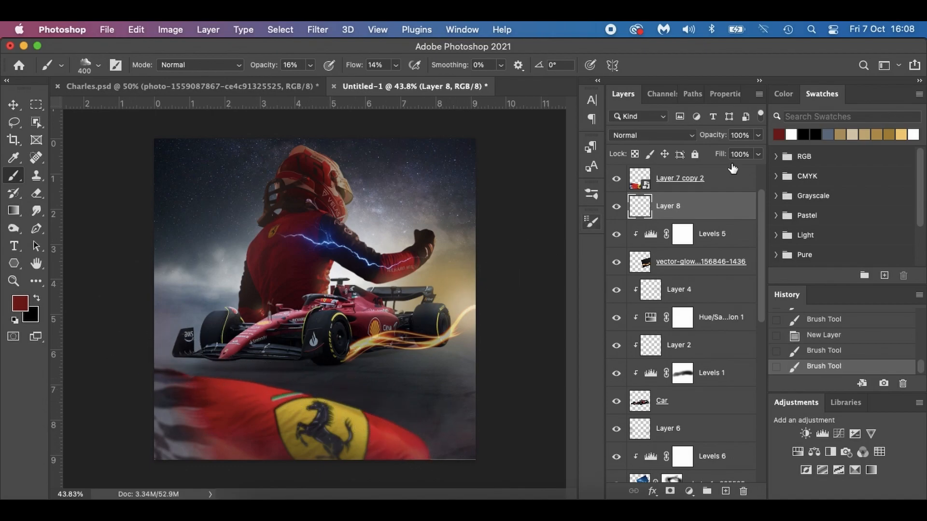
Paint white fog behind the flag and around the car on the same layer, using brush sizes from 400 px down to 250 px.
left_click(792, 136)
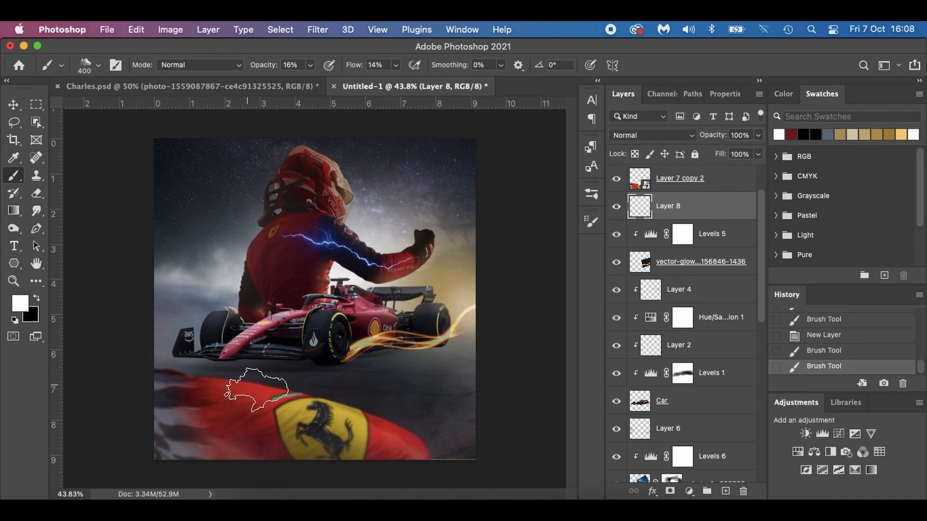
mouse_move(326, 406)
left_mouse_down()
mouse_move(409, 429)
mouse_move(222, 396)
left_mouse_up()
left_click_drag(457, 443, 500, 443)
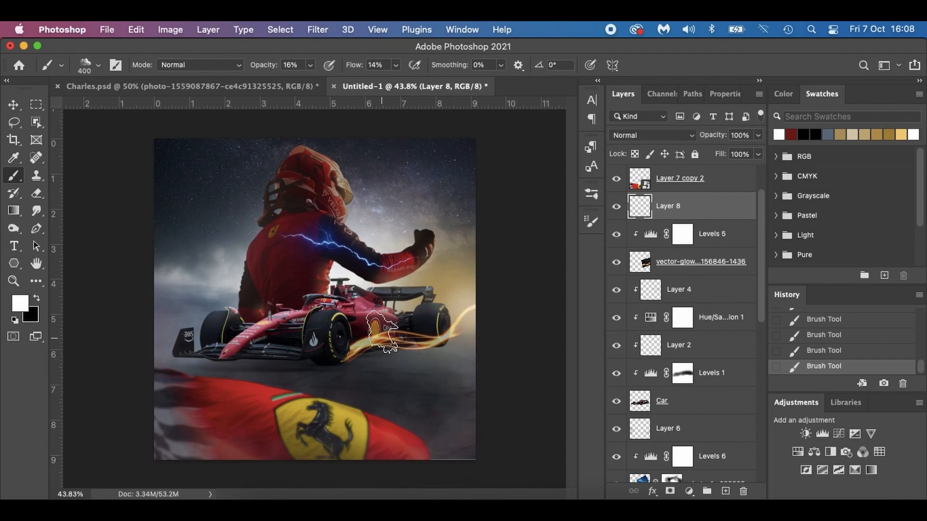
key("bracketleft")
key("bracketleft")
key("bracketleft")
key("bracketleft")
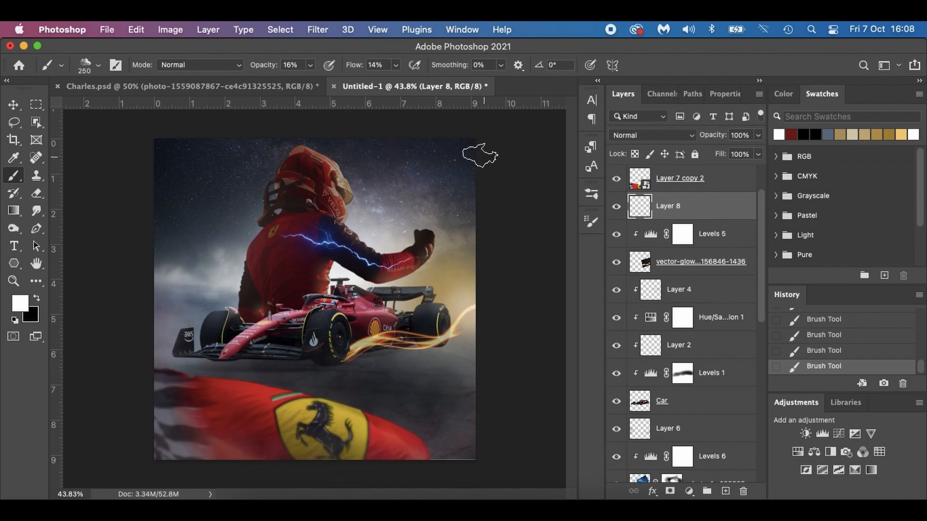
key("bracketright")
key("bracketright")
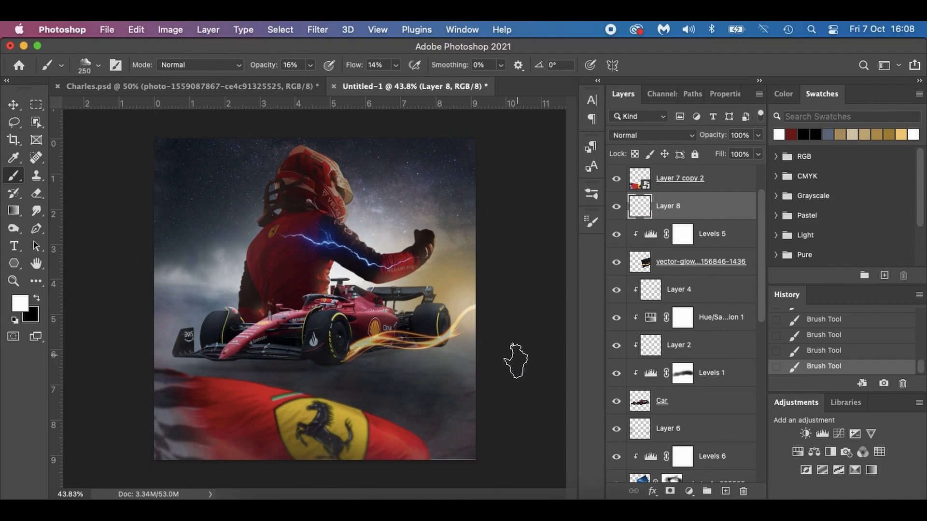
Add a new layer above Layer 3, directly beneath the driver layer.
scroll(679, 370, "down", 10)
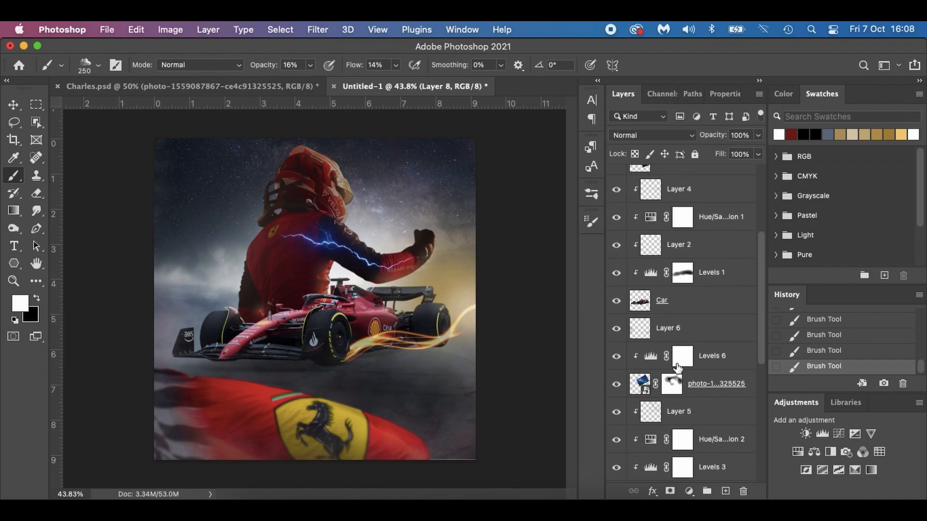
scroll(678, 369, "down", 5)
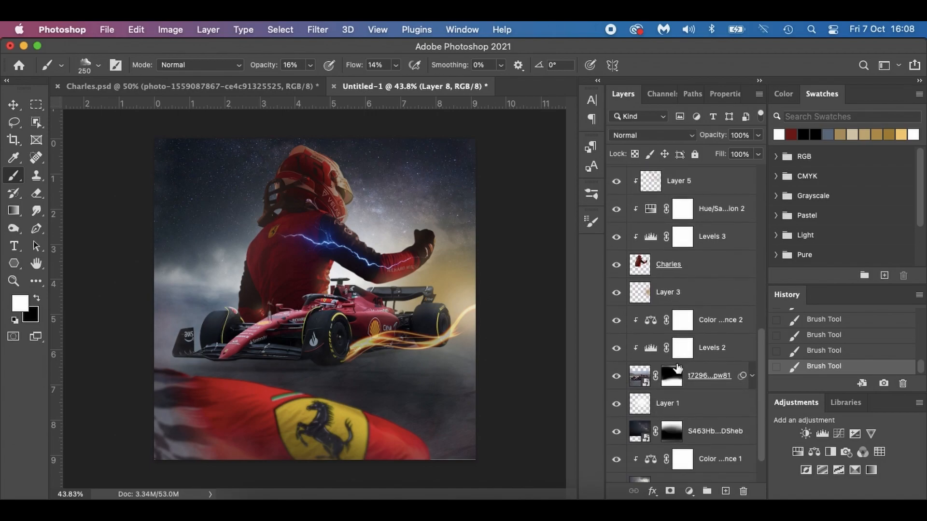
left_click(721, 291)
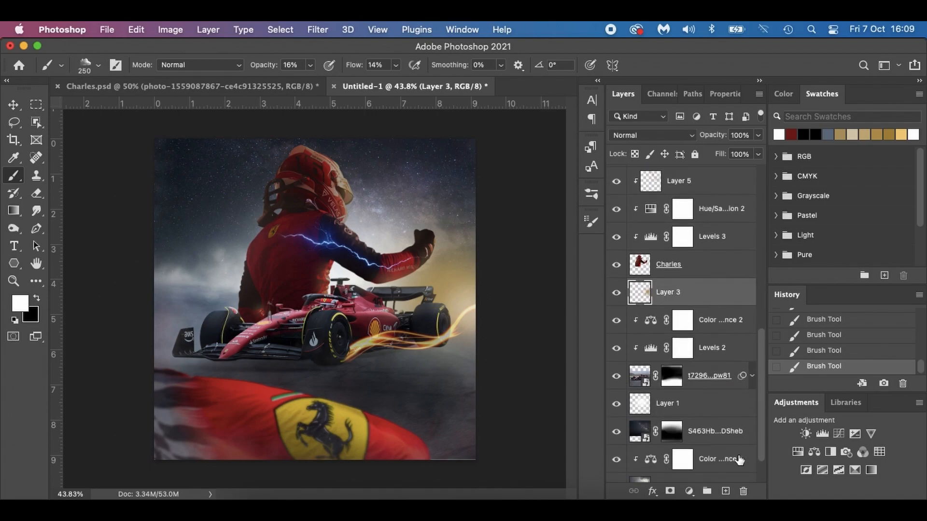
left_click(725, 491)
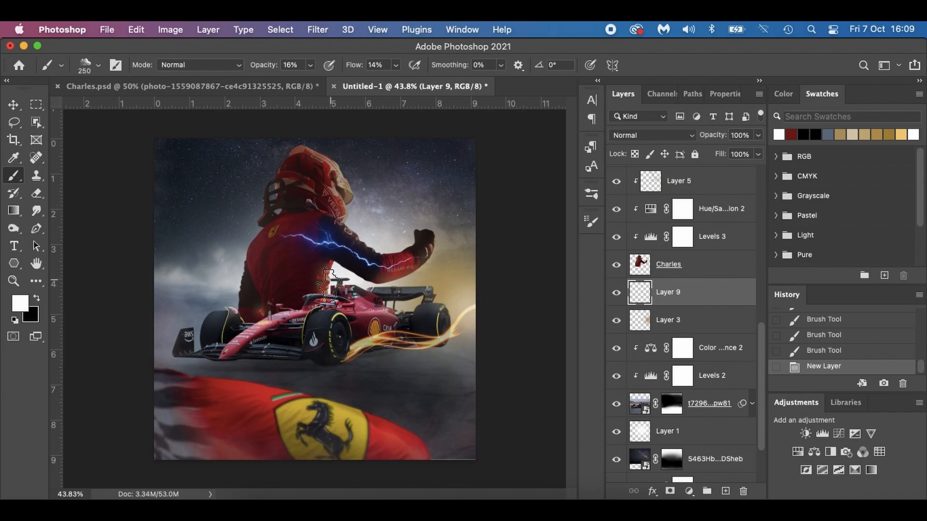
Write "CHARLES LECLERC" on two lines in white Myriad Pro Bold 53 pt and centre it behind the driver.
key("t")
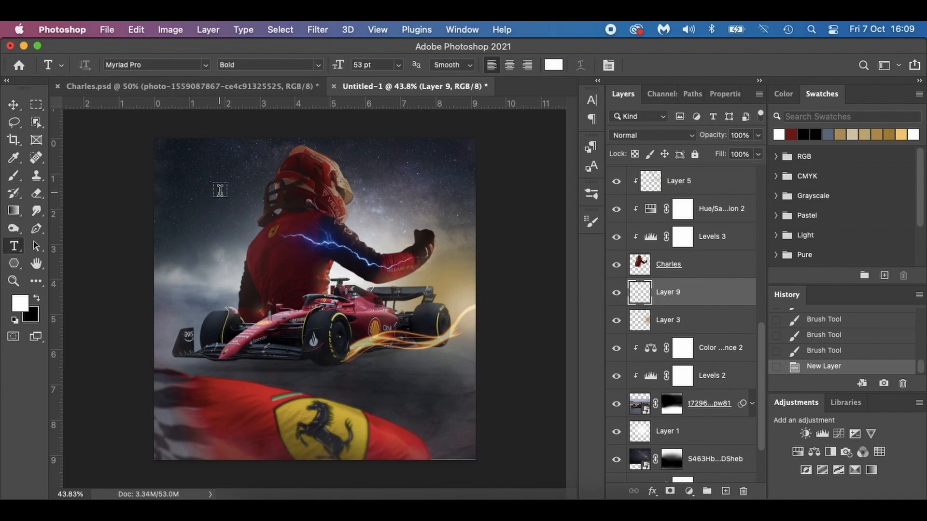
left_click(225, 206)
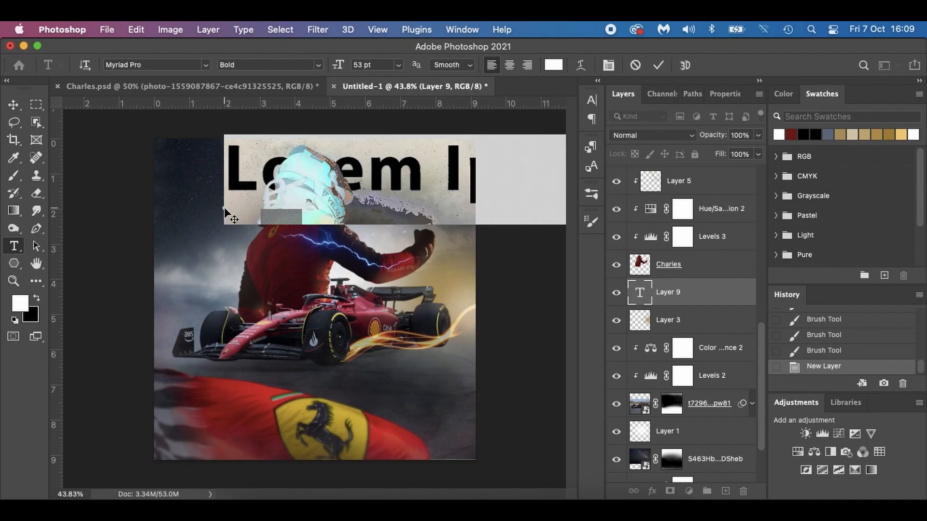
type("Char")
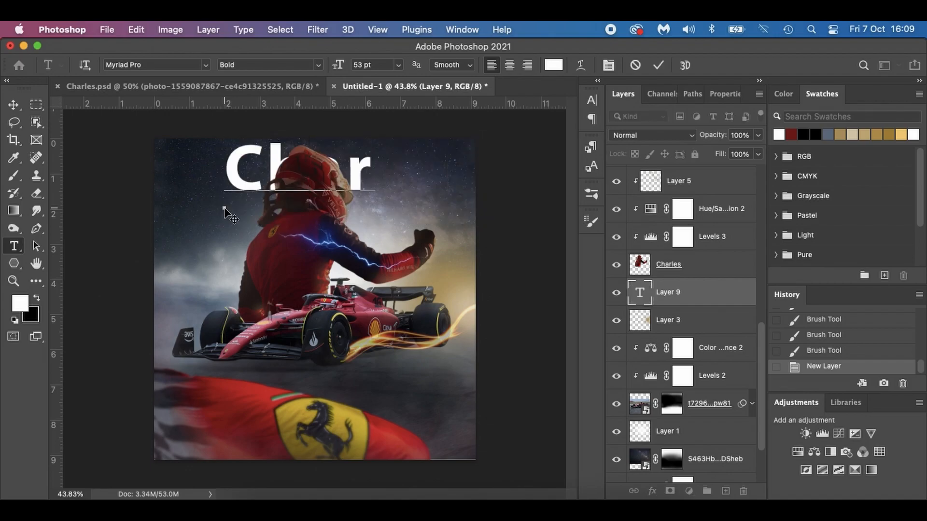
key("BackSpace")
key("BackSpace")
key("BackSpace")
type("HAR")
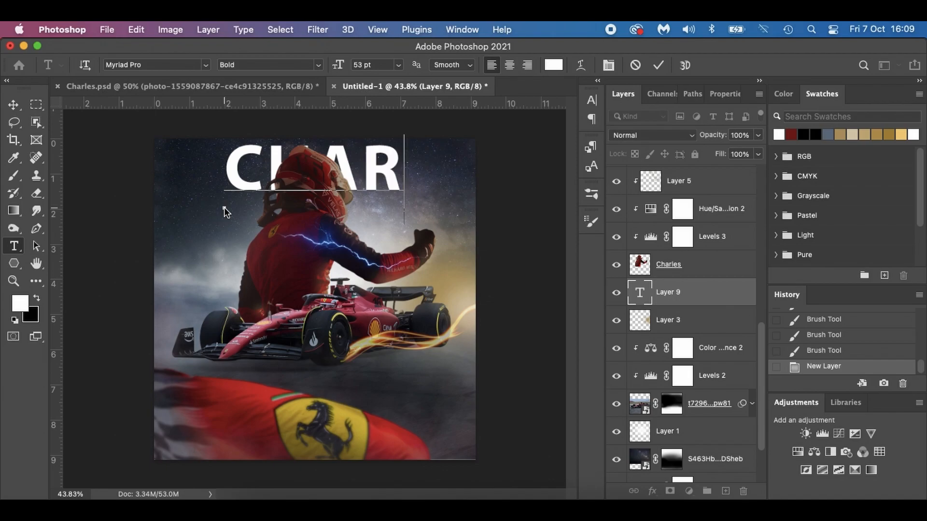
type("LE ")
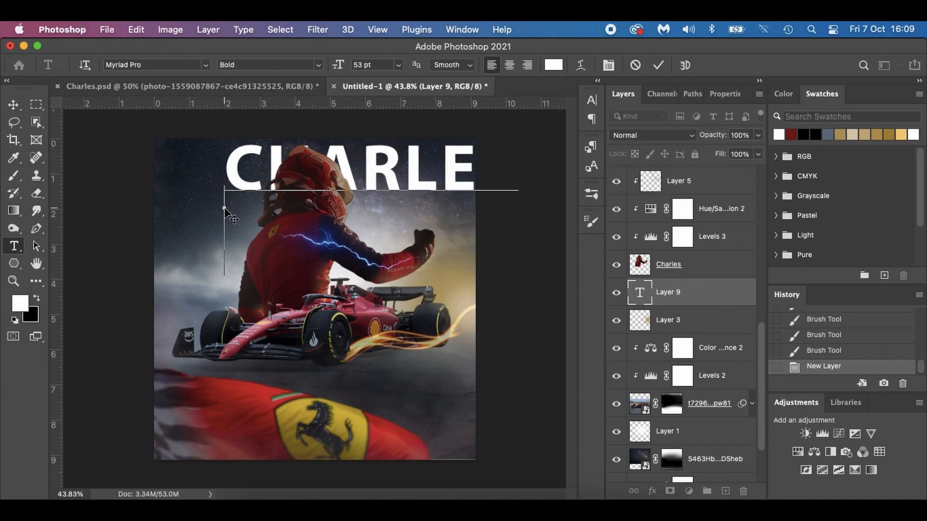
type("LECLERC")
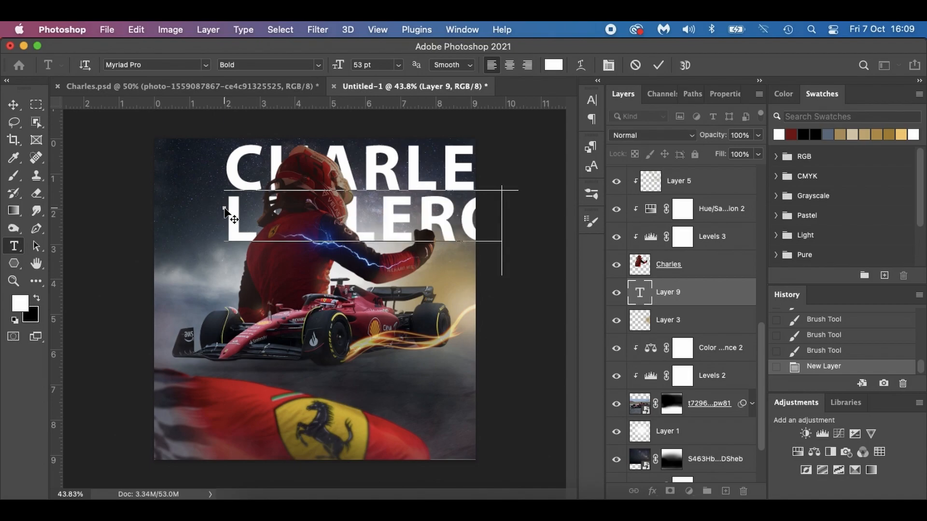
left_click_drag(333, 294, 290, 341)
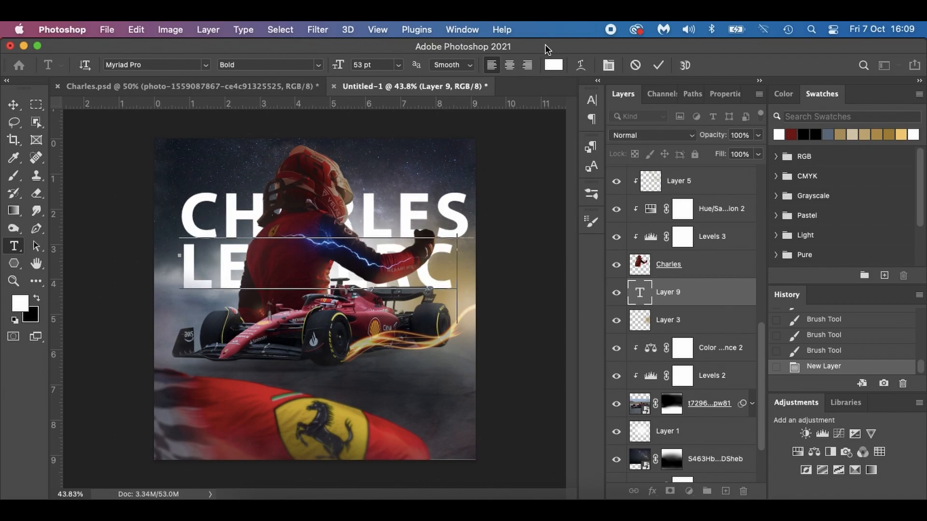
Recolour the CHARLES LECLERC title to orange-brown #a97844 and shift the text slightly down and to the left.
key("shift+Up")
key("shift+Up")
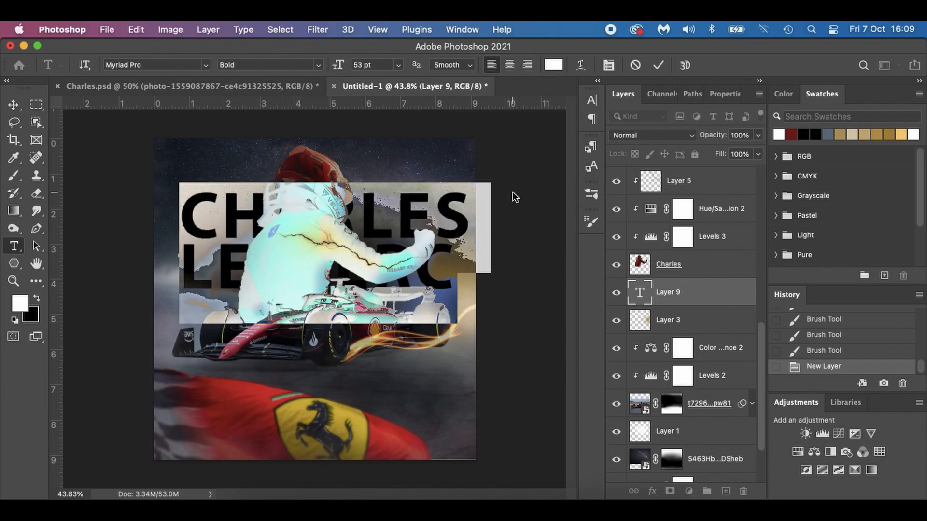
left_click(553, 68)
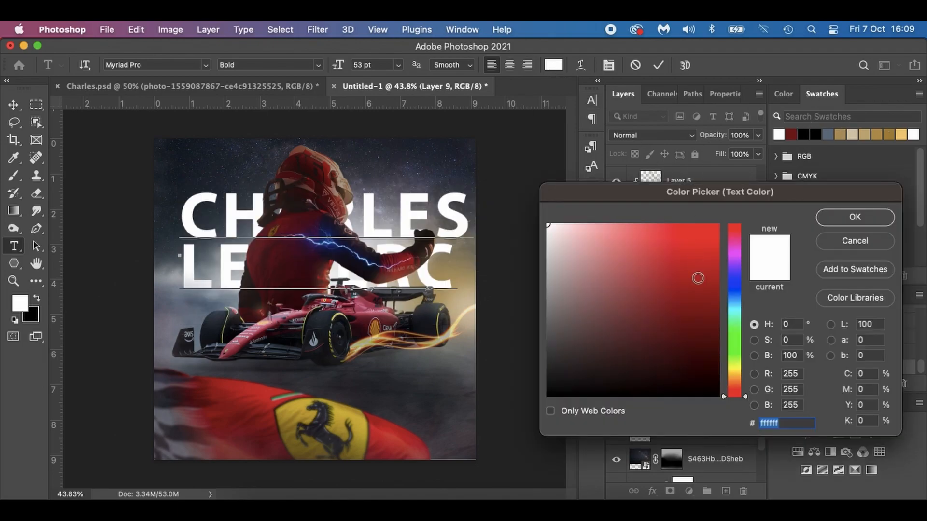
left_click(734, 380)
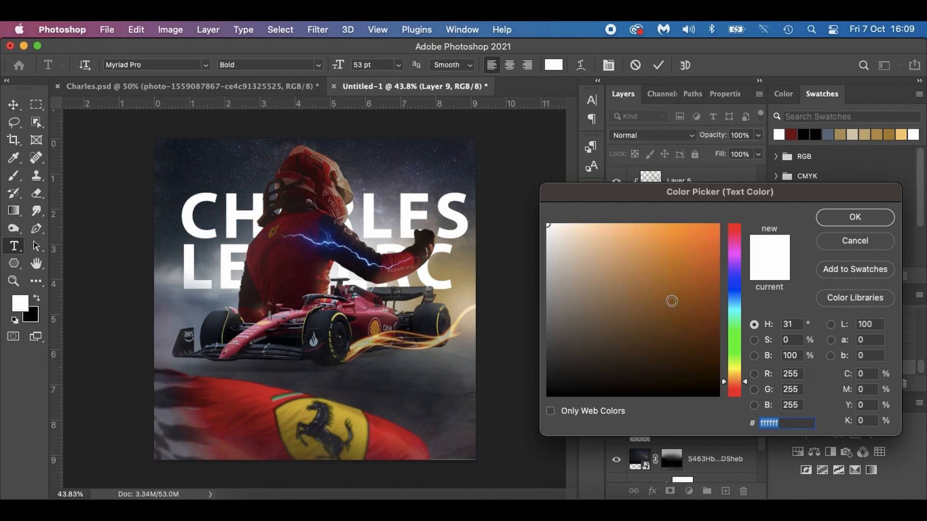
left_click(665, 274)
left_click(643, 282)
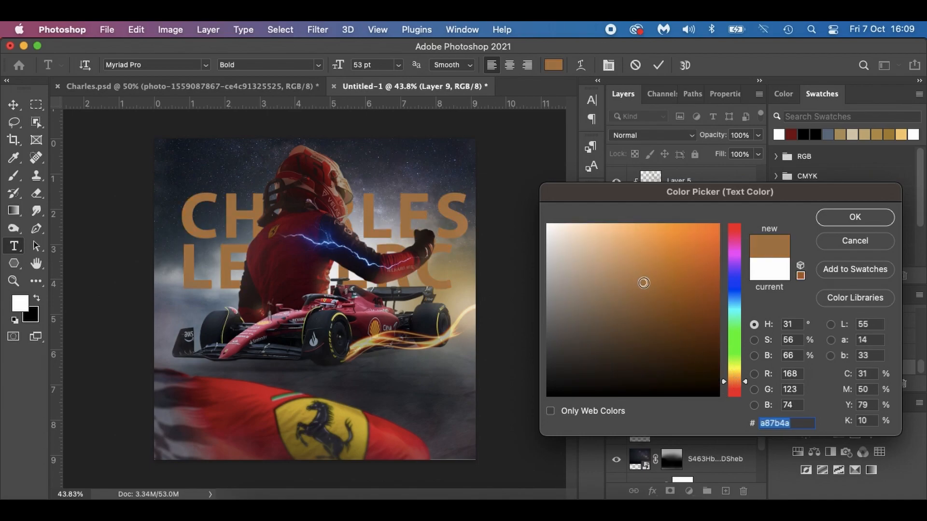
left_click(619, 281)
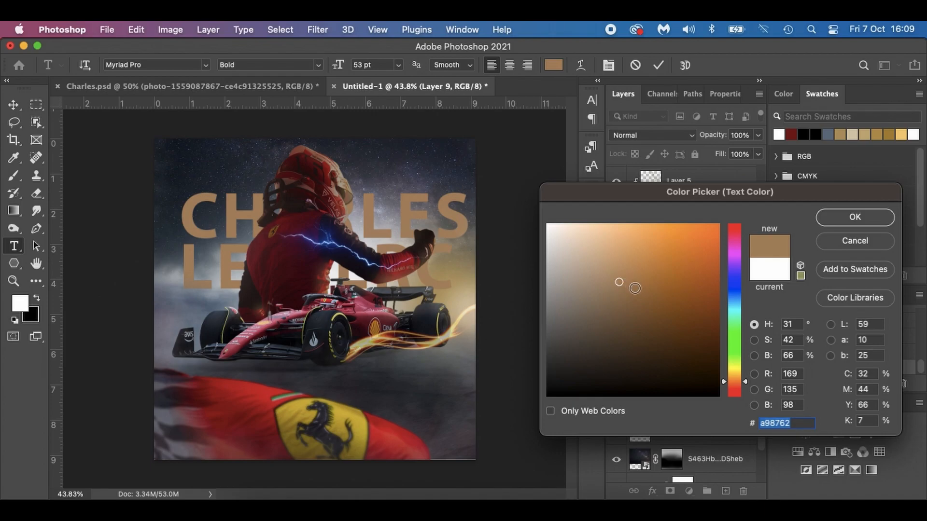
left_click(631, 289)
left_click(643, 279)
left_click(650, 282)
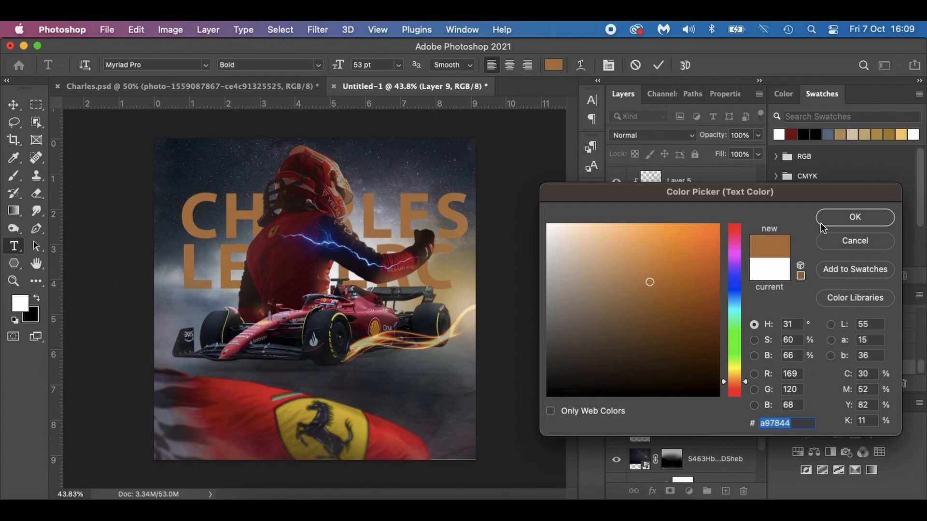
left_click(852, 217)
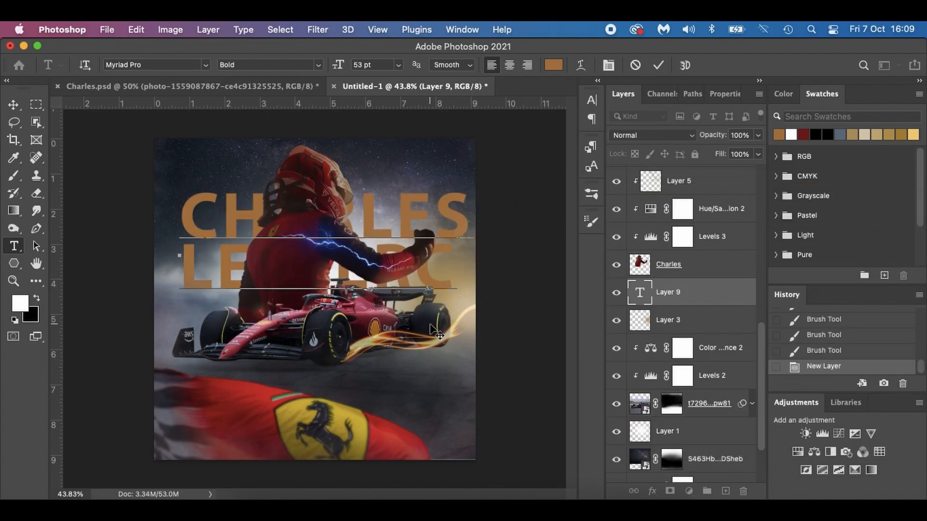
left_click_drag(449, 335, 442, 342)
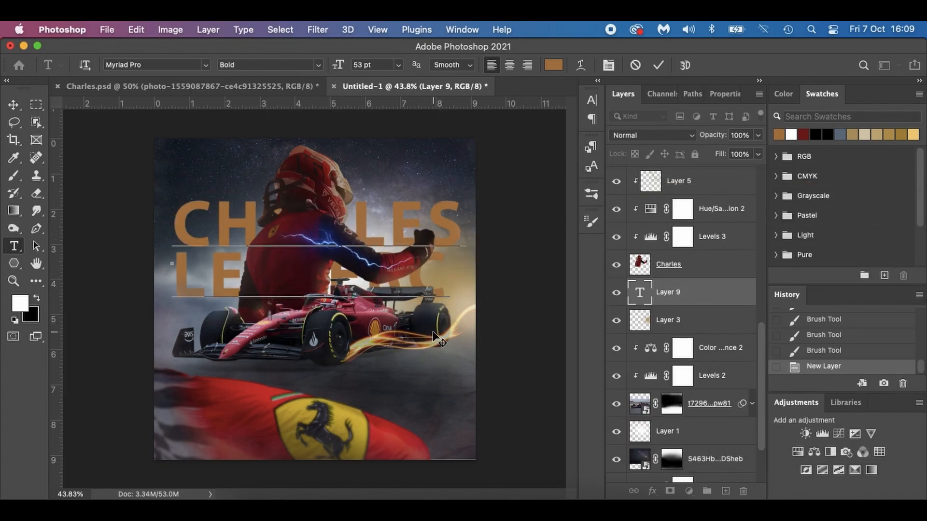
left_click(13, 104)
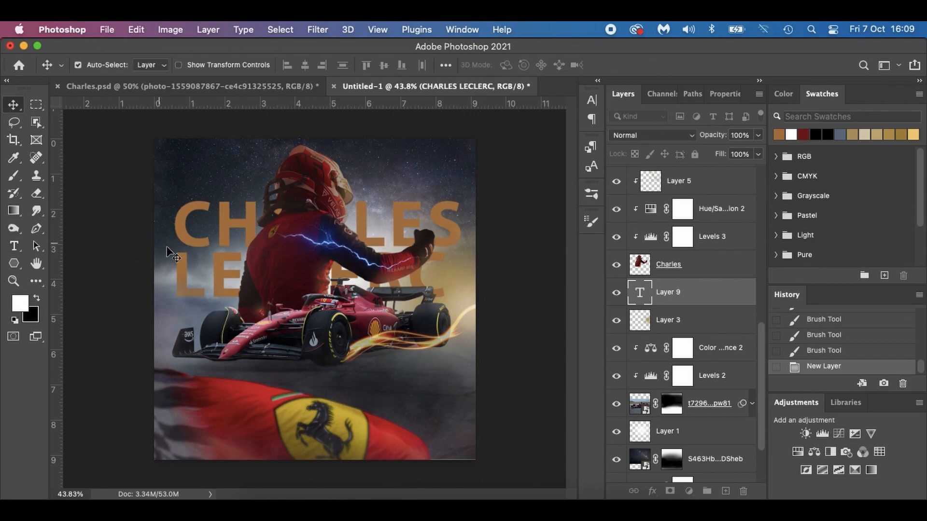
key("super+t")
right_click(237, 260)
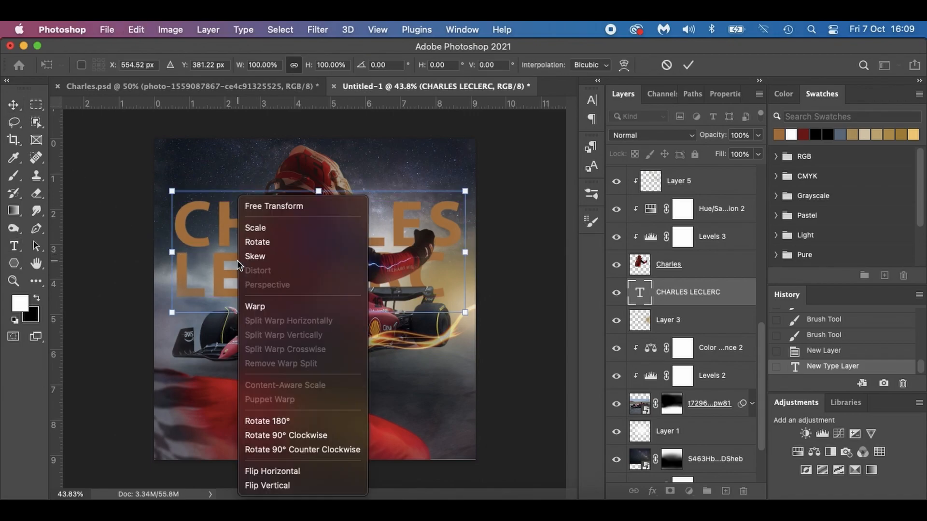
left_click(425, 337)
Convert the title to a smart object, apply a Perspective transform stretching its left side to about 191% height, and nudge it up.
right_click(734, 290)
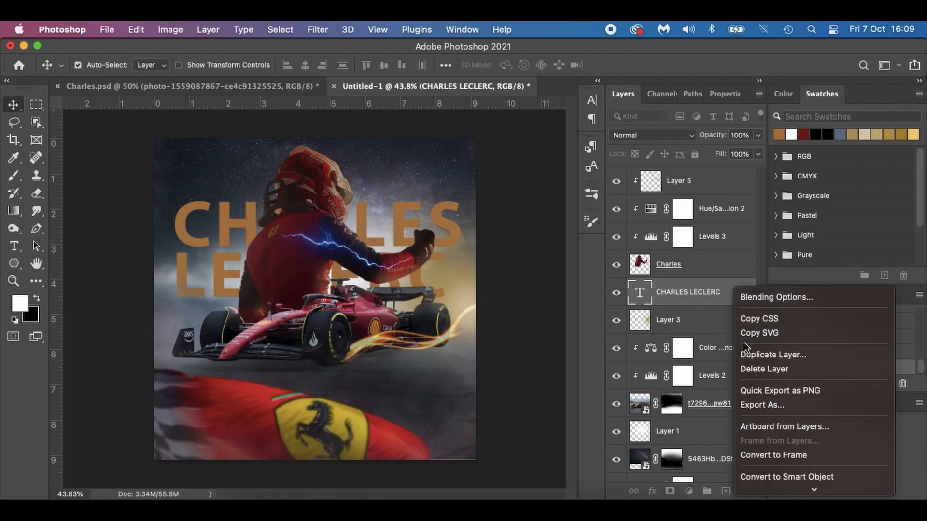
left_click(766, 474)
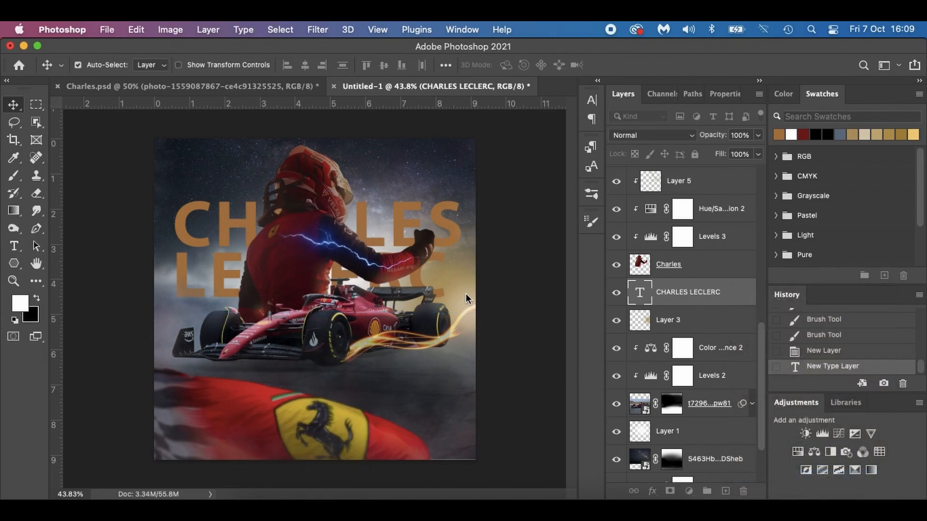
key("ctrl+t")
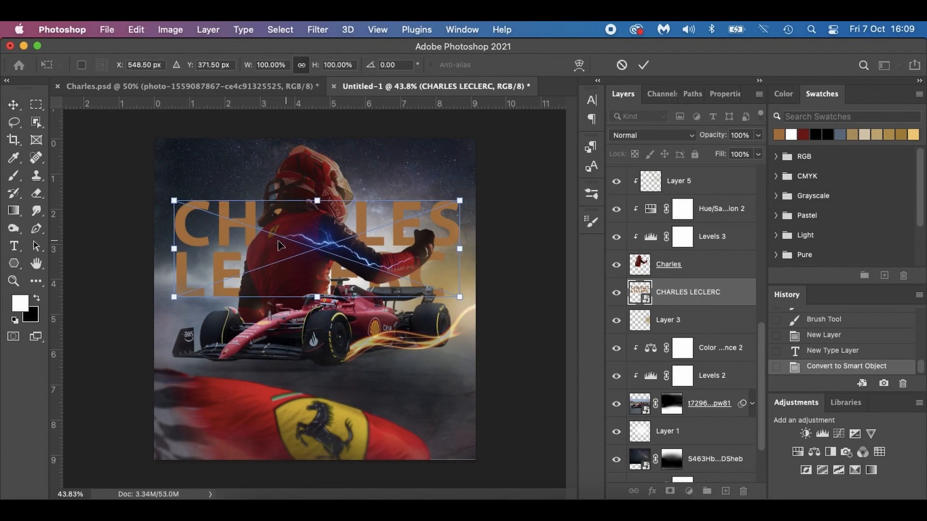
right_click(236, 247)
left_click(266, 333)
left_click_drag(176, 203, 173, 157)
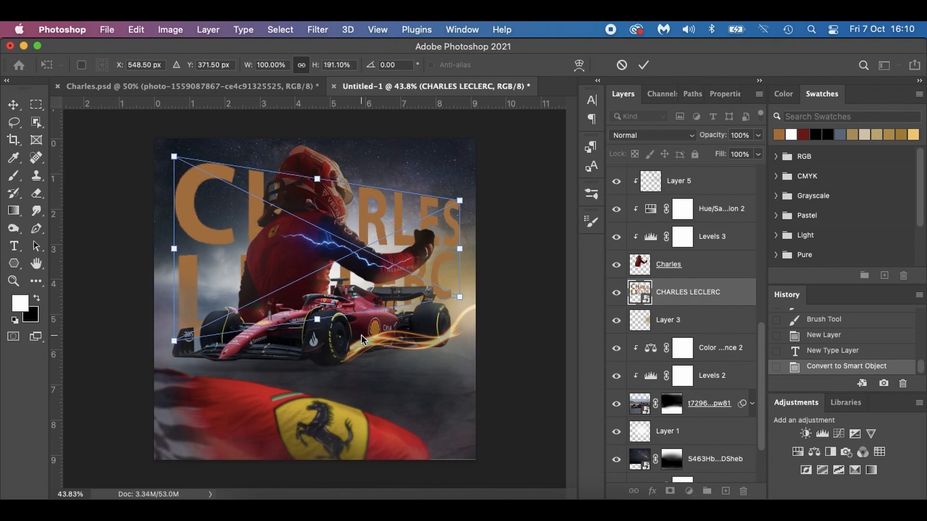
left_click_drag(385, 264, 382, 251)
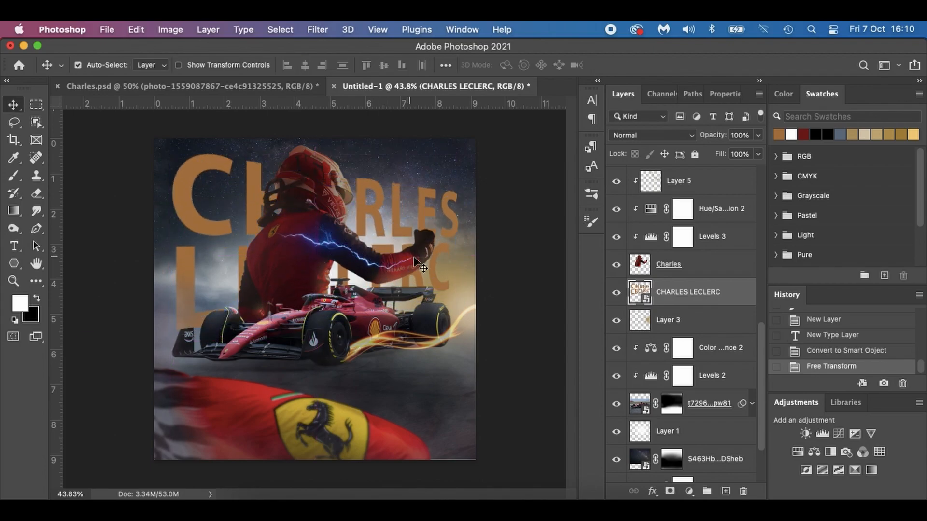
Compare with the finished poster in Charles.psd and add a new layer clipped to the CHARLES LECLERC layer.
left_click(276, 80)
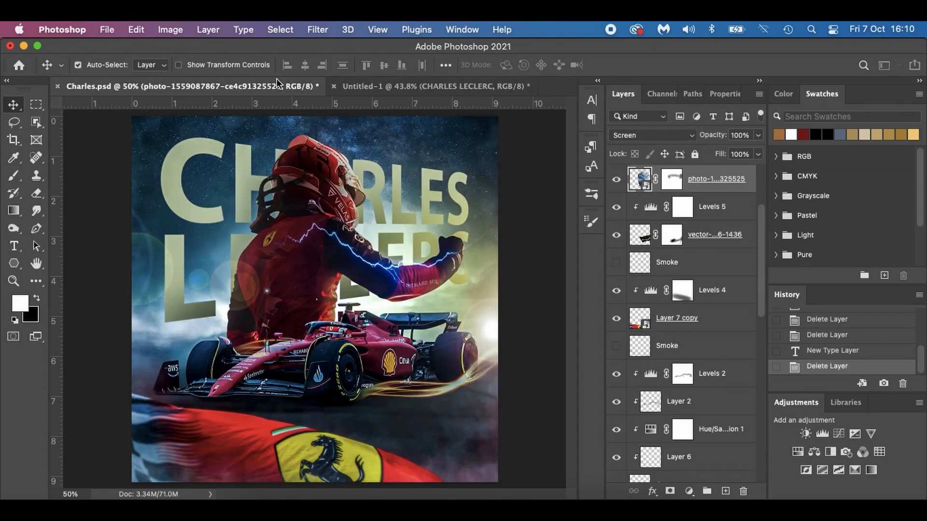
left_click(402, 88)
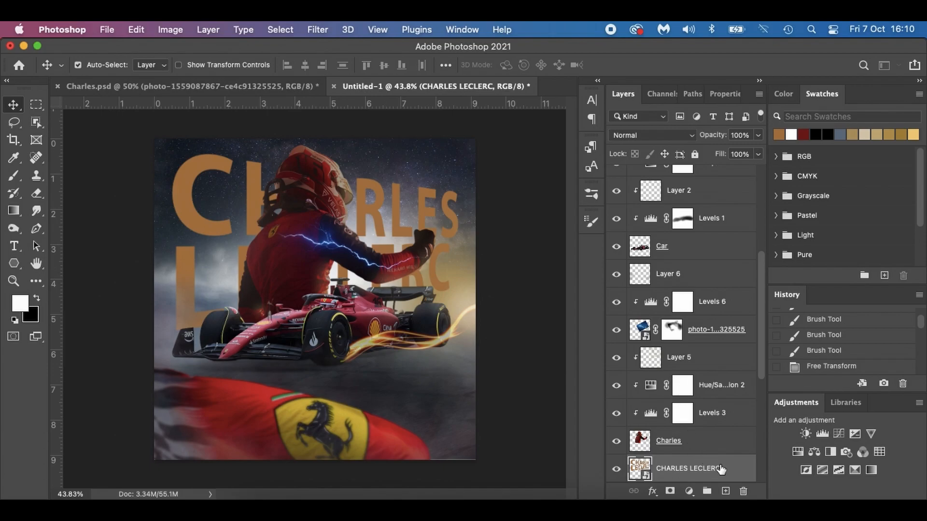
left_click(725, 490)
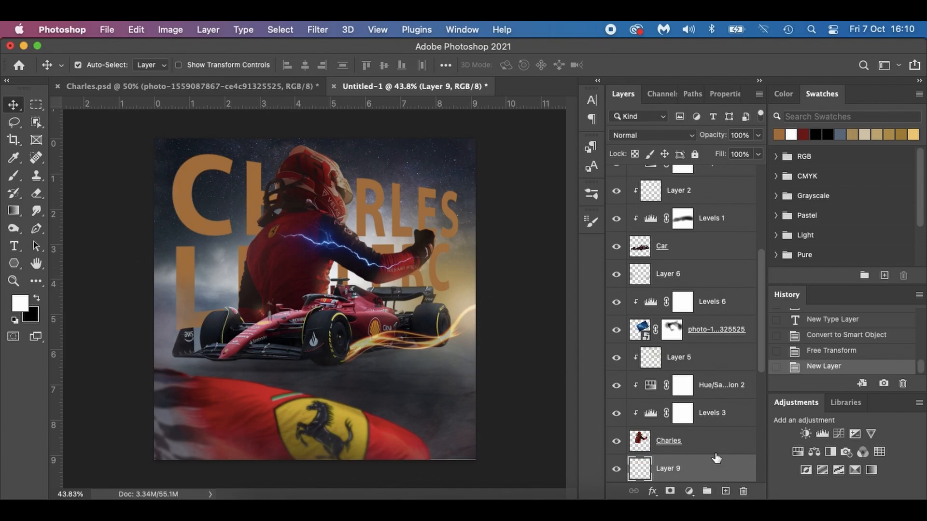
scroll(716, 457, "down", 3)
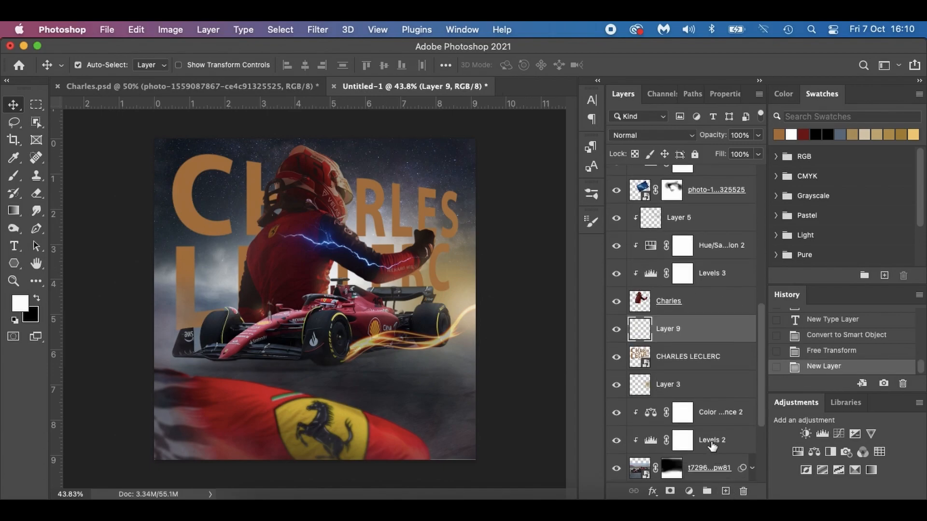
left_click(695, 342, "alt")
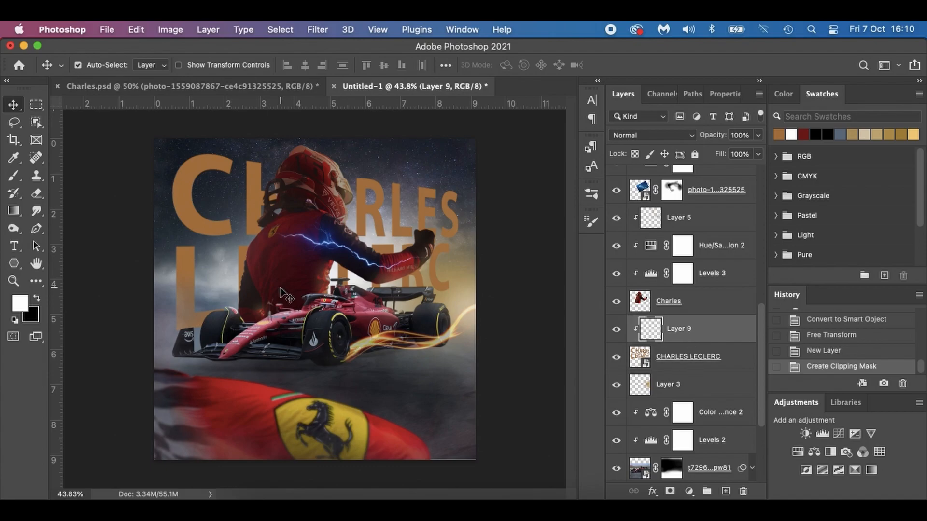
Paint soft black shading over the title letters around the driver on the clipped layer with the 250 px soft round brush.
key("b")
right_click(261, 299)
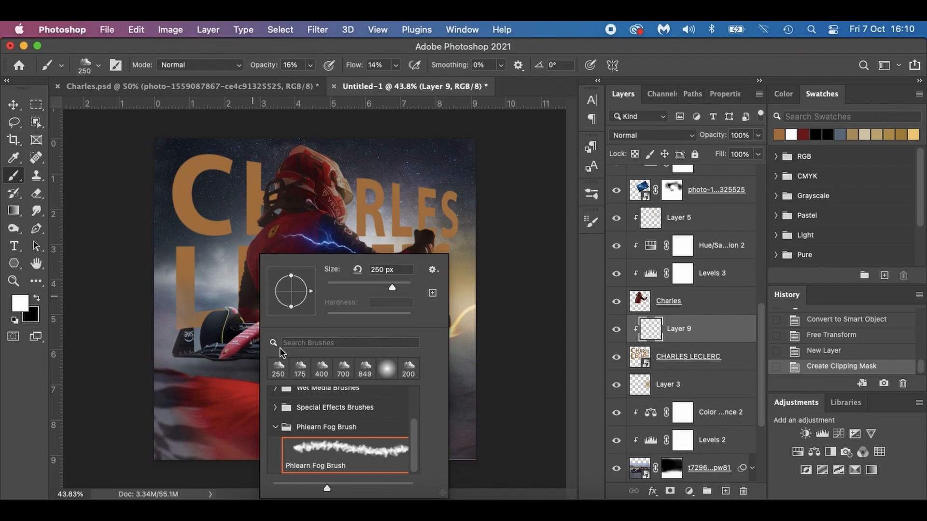
left_click(386, 368)
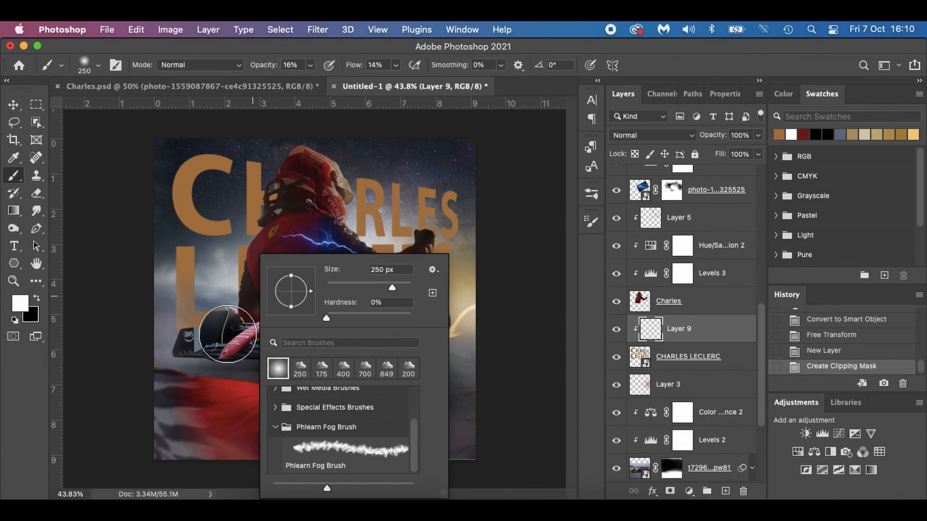
left_click(36, 297)
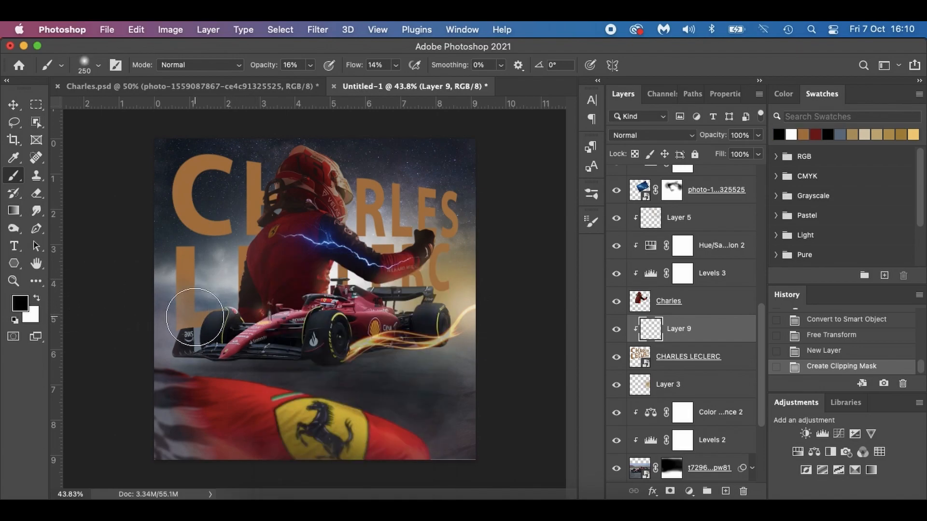
mouse_move(245, 286)
left_mouse_down()
mouse_move(289, 196)
mouse_move(252, 255)
mouse_move(249, 276)
mouse_move(273, 225)
mouse_move(238, 316)
mouse_move(266, 269)
mouse_move(196, 320)
mouse_move(259, 297)
mouse_move(208, 316)
left_mouse_up()
mouse_move(282, 199)
left_mouse_down()
mouse_move(248, 269)
mouse_move(275, 223)
mouse_move(296, 244)
mouse_move(312, 294)
mouse_move(440, 285)
mouse_move(283, 299)
mouse_move(215, 324)
mouse_move(178, 319)
left_mouse_up()
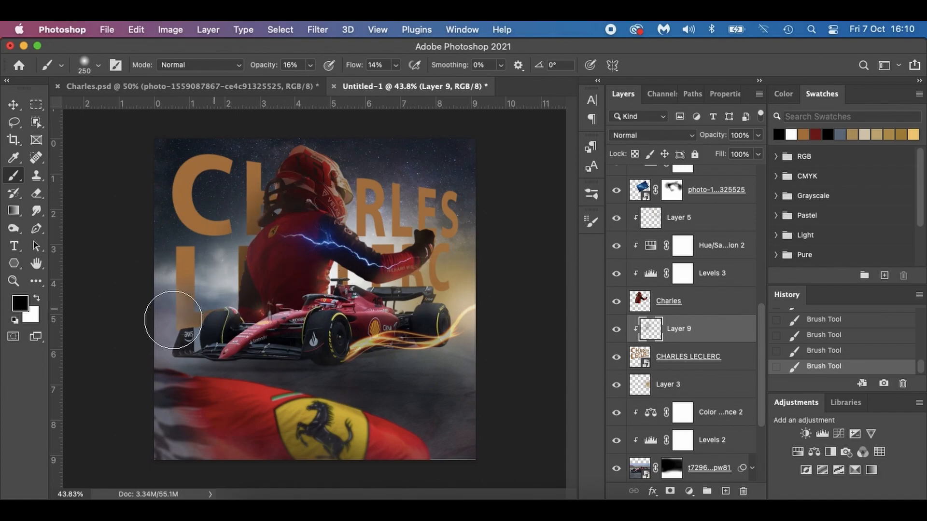
Stamp all visible layers into a new layer above Layer 7 and convert it to a smart object.
scroll(667, 339, "up", 1)
scroll(666, 339, "up", 10)
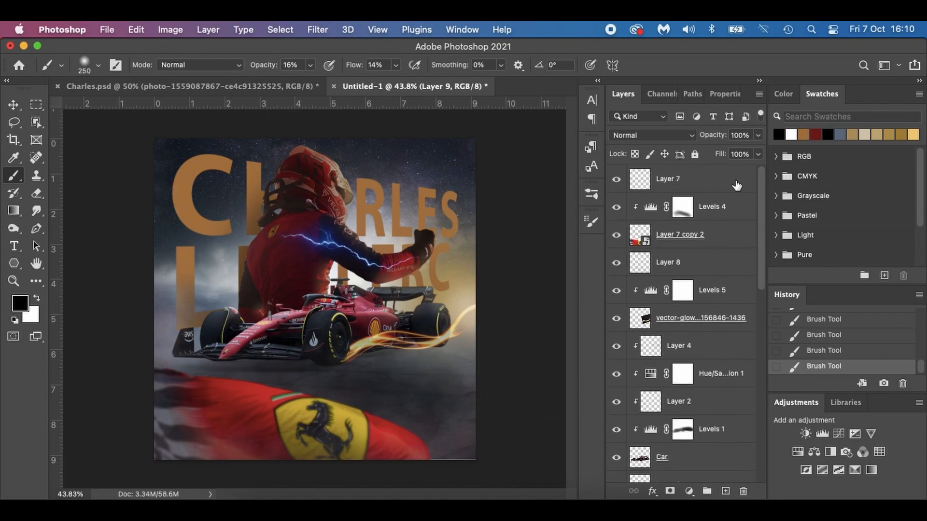
left_click(736, 185)
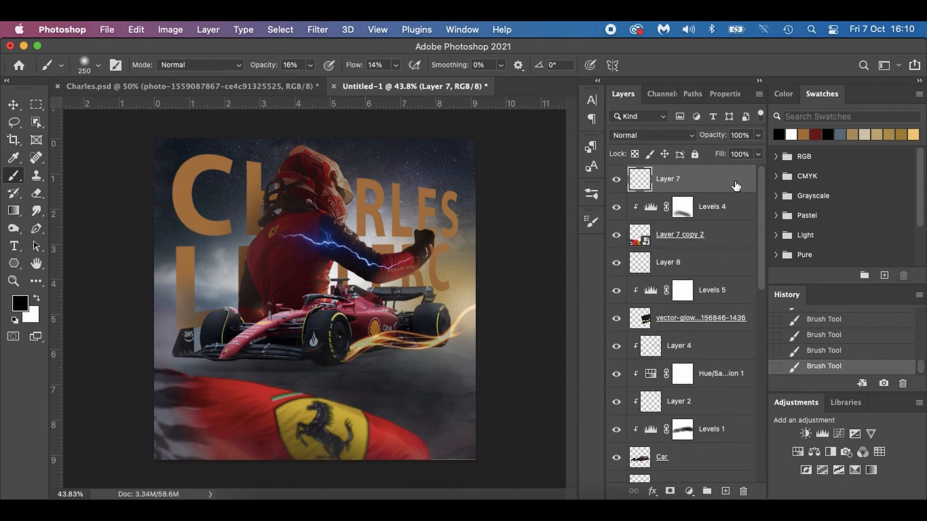
left_click(271, 89)
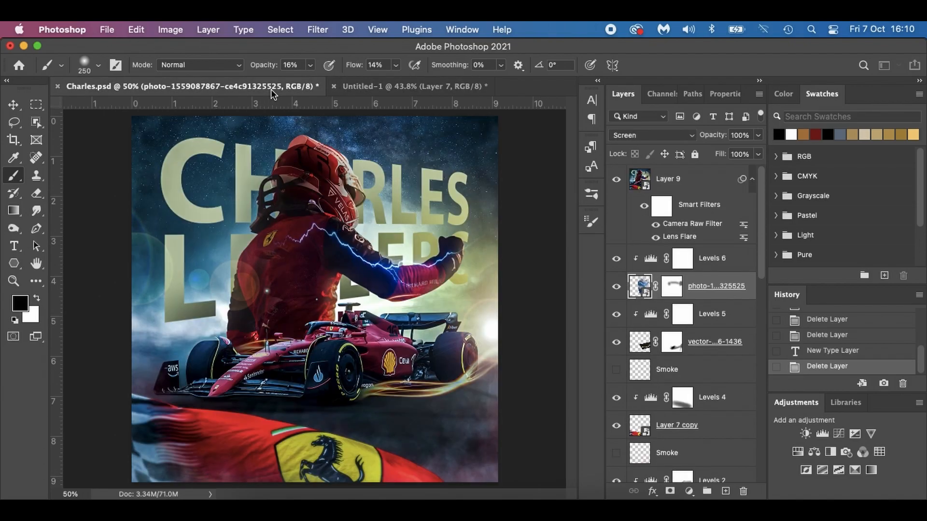
left_click(364, 85)
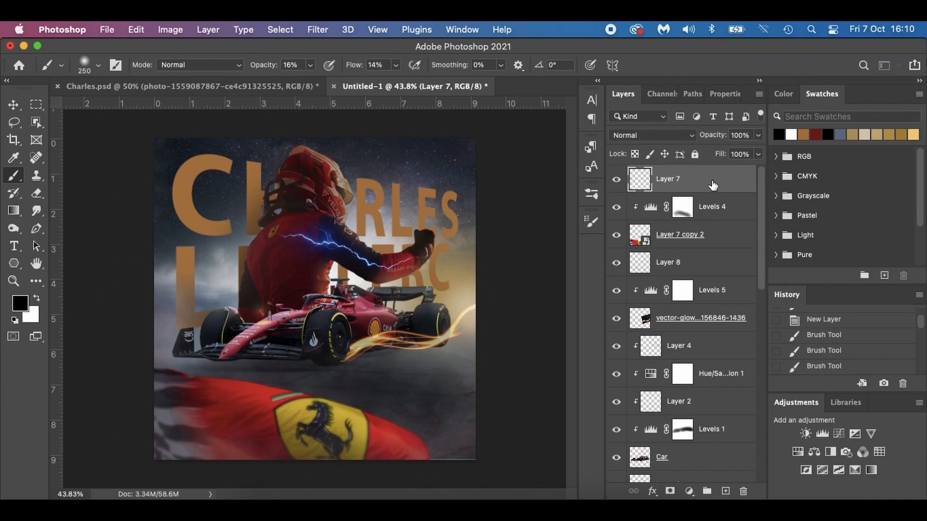
key("super+alt+shift+e")
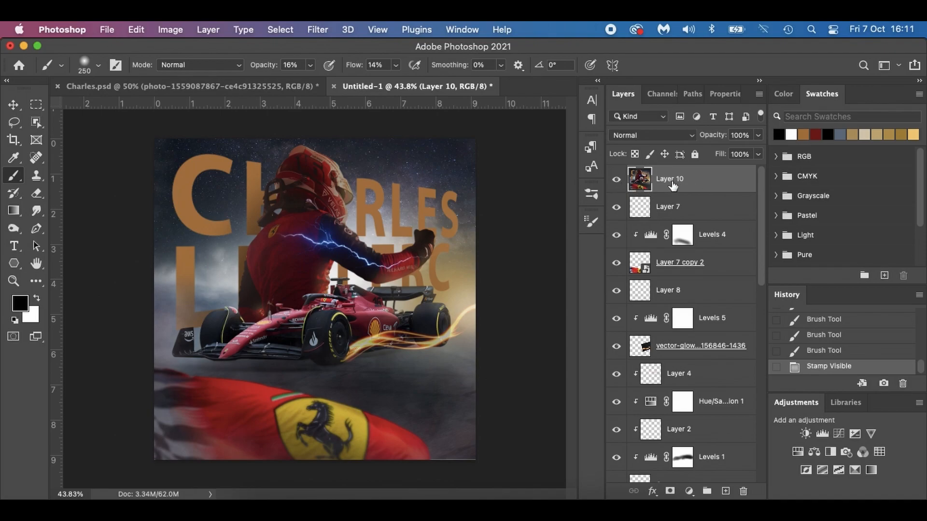
right_click(705, 177)
left_click(741, 382)
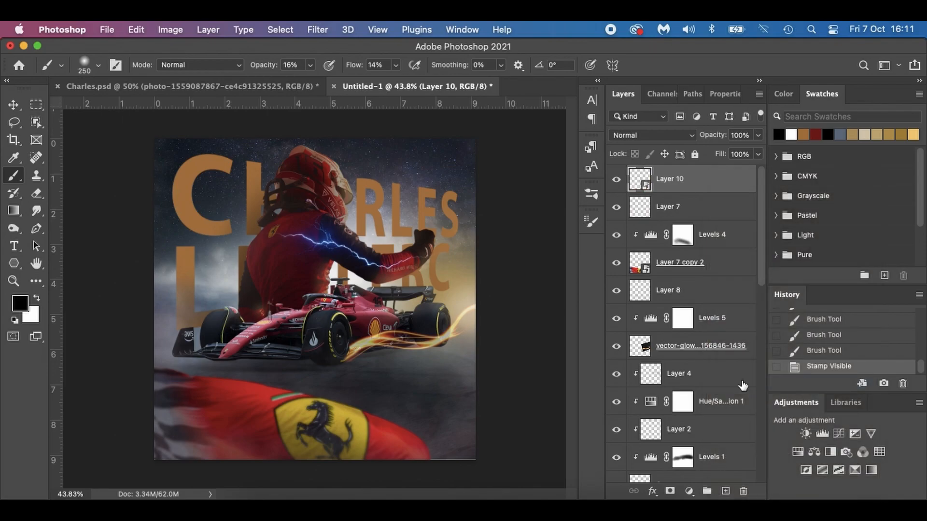
Apply the Camera Raw Filter to the stamped Layer 10 and cool its white balance to Temperature -20 and Tint -20.
left_click(323, 30)
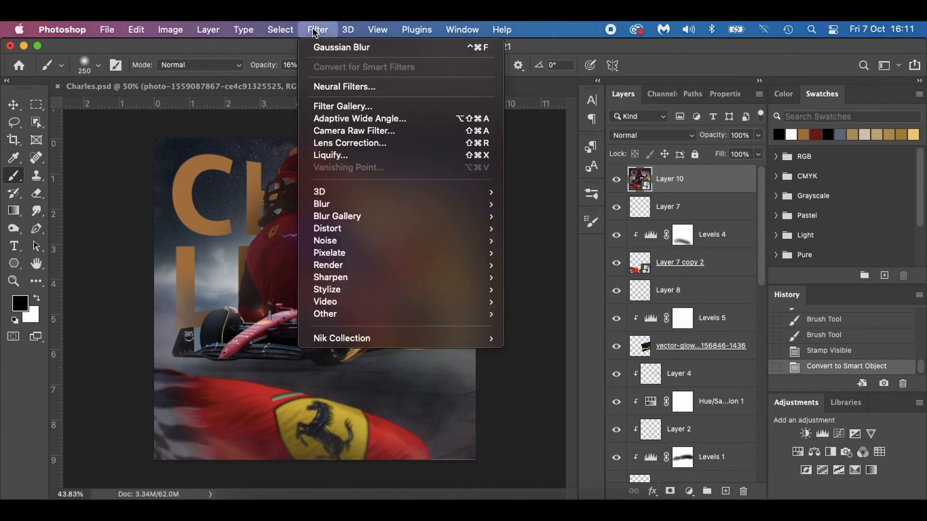
left_click(349, 131)
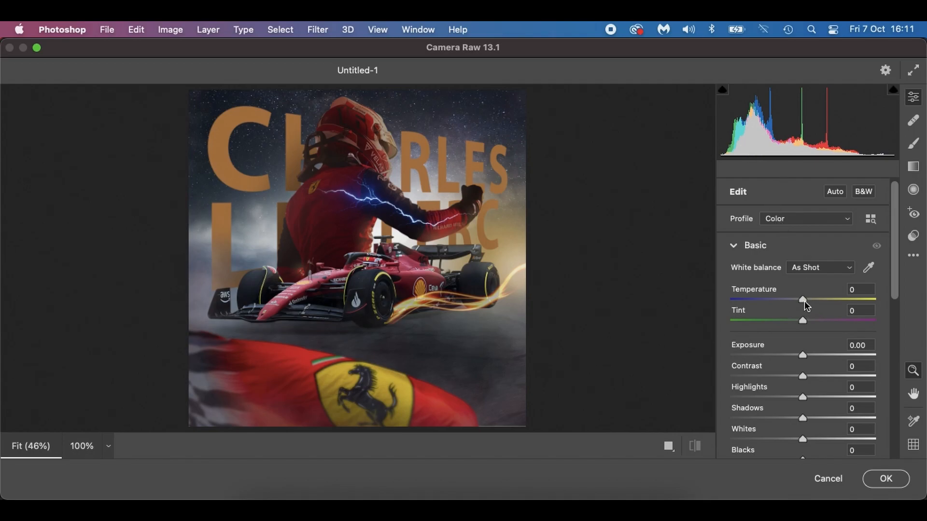
left_click_drag(800, 297, 788, 322)
scroll(800, 369, "down", 4)
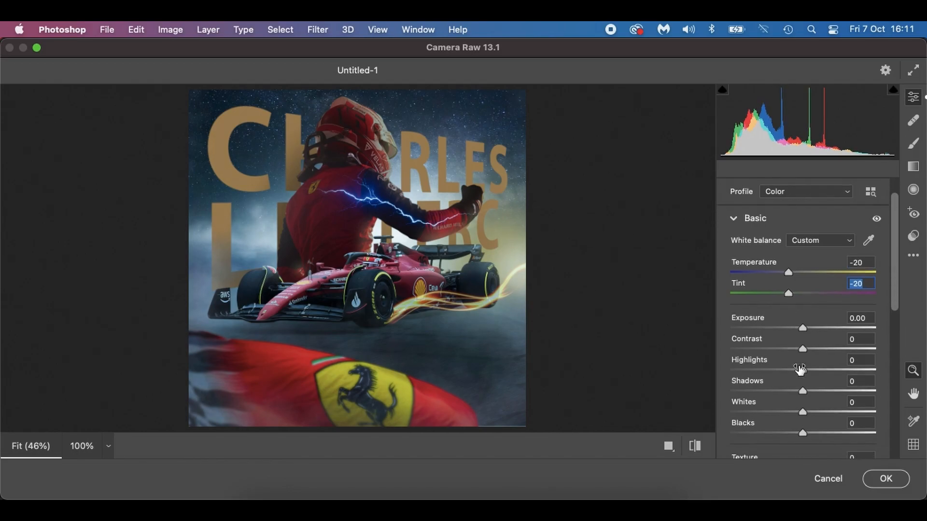
Set Exposure to -0.60, Contrast to +20, Highlights to -80, Shadows to +75, Whites to +60 and Blacks to -40.
left_click_drag(802, 272, 793, 272)
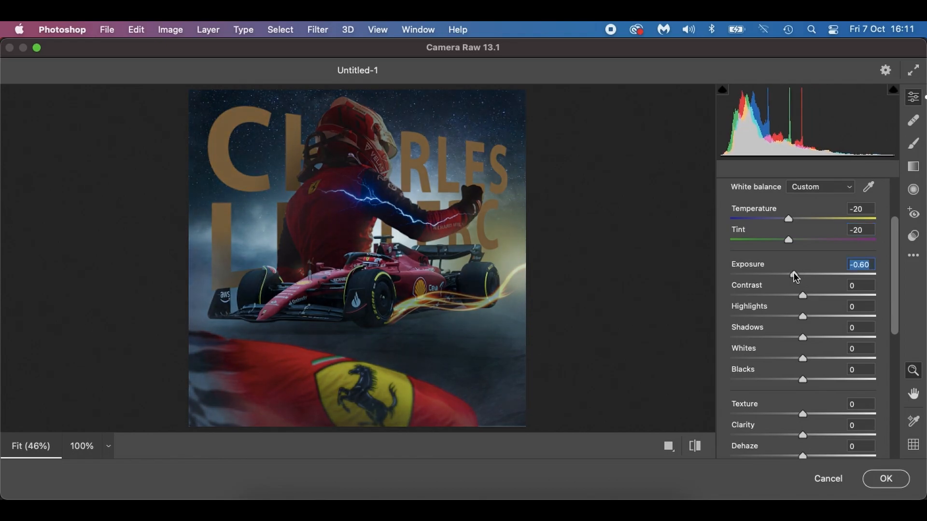
left_click_drag(802, 295, 816, 295)
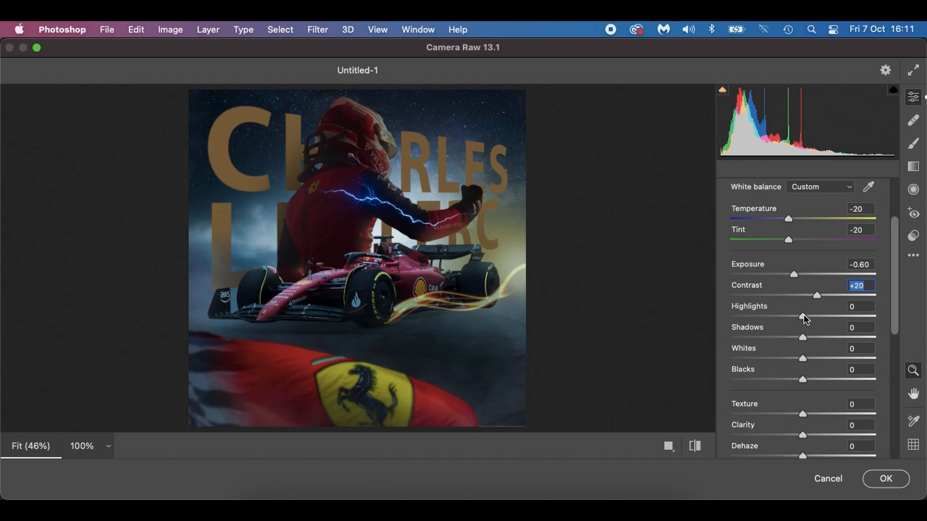
left_click_drag(803, 314, 745, 314)
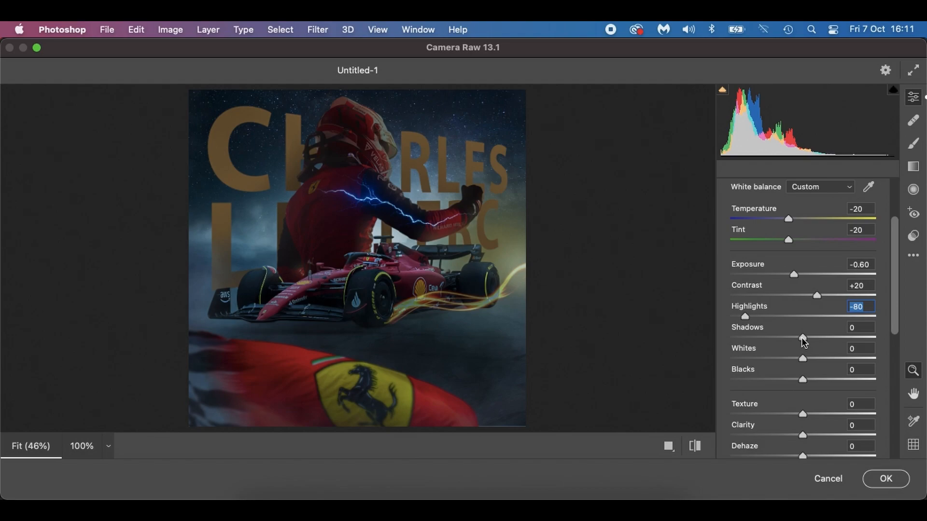
left_click_drag(802, 338, 857, 337)
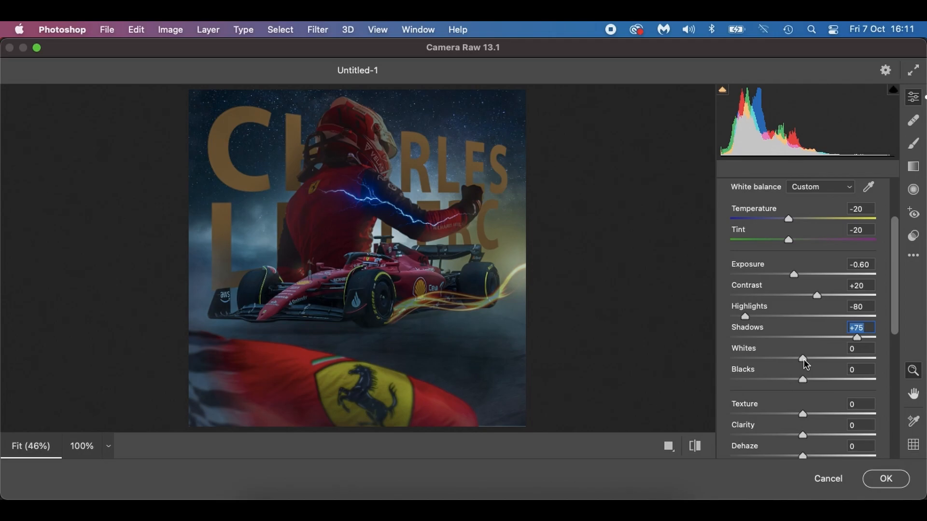
left_click_drag(804, 360, 847, 359)
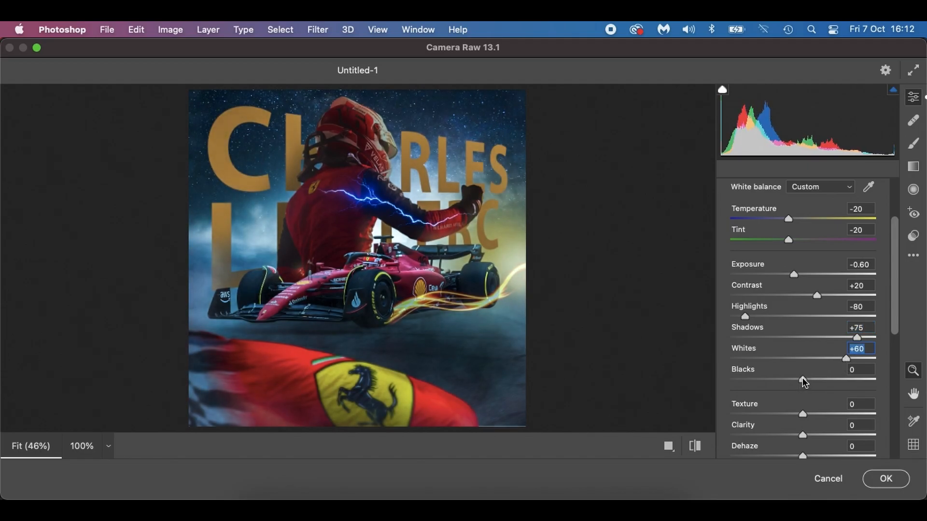
left_click_drag(802, 378, 774, 378)
Set Clarity to +41, slightly lower Vibrance and Saturation, apply the filter and compare the poster with and without the graded layer.
scroll(774, 378, "down", 5)
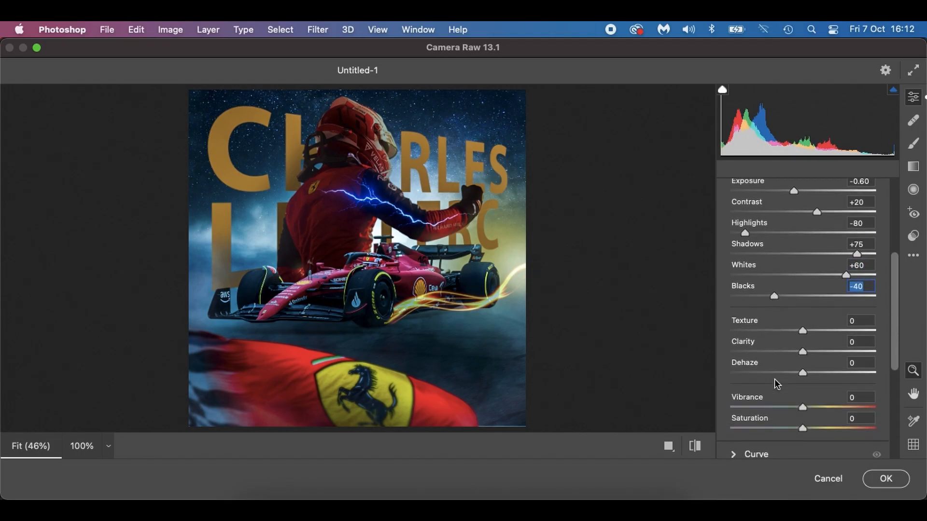
scroll(774, 379, "down", 3)
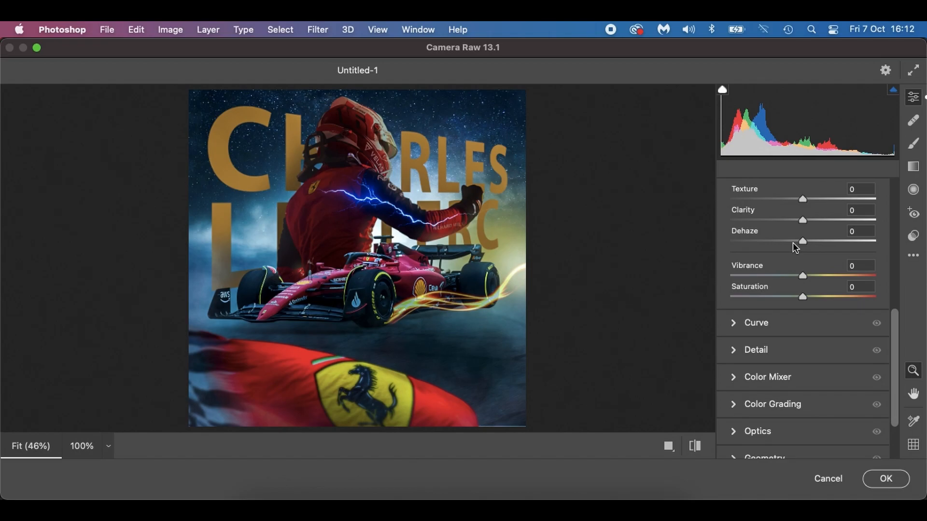
left_click_drag(803, 219, 833, 221)
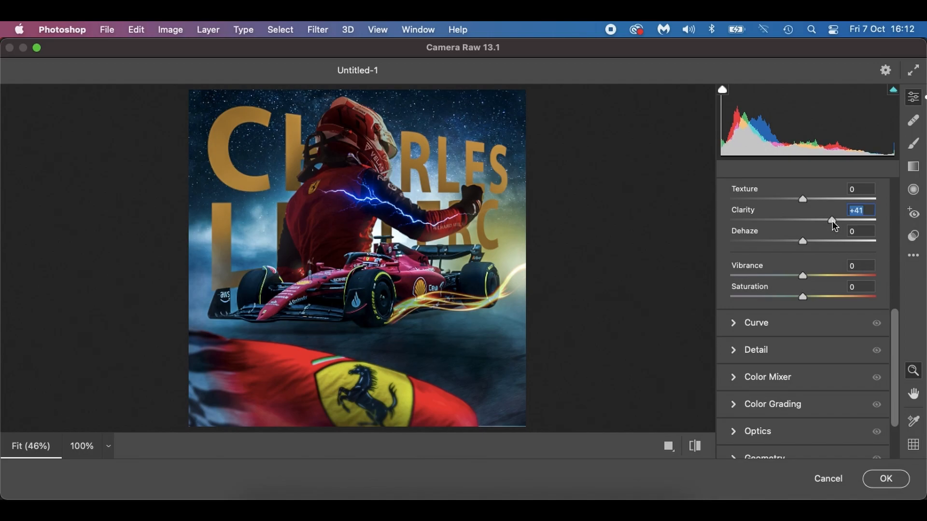
left_click_drag(803, 274, 790, 296)
left_click(886, 478)
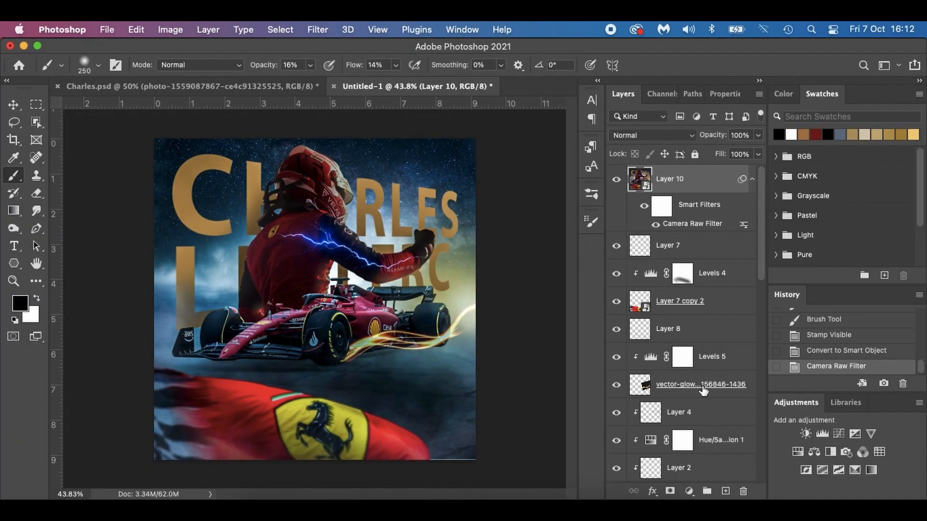
left_click(616, 180)
left_click(617, 180)
Render a 50-300mm Zoom lens flare at 100% brightness on Layer 10, beside the car's rear wheel near the poster's right edge.
left_click(316, 30)
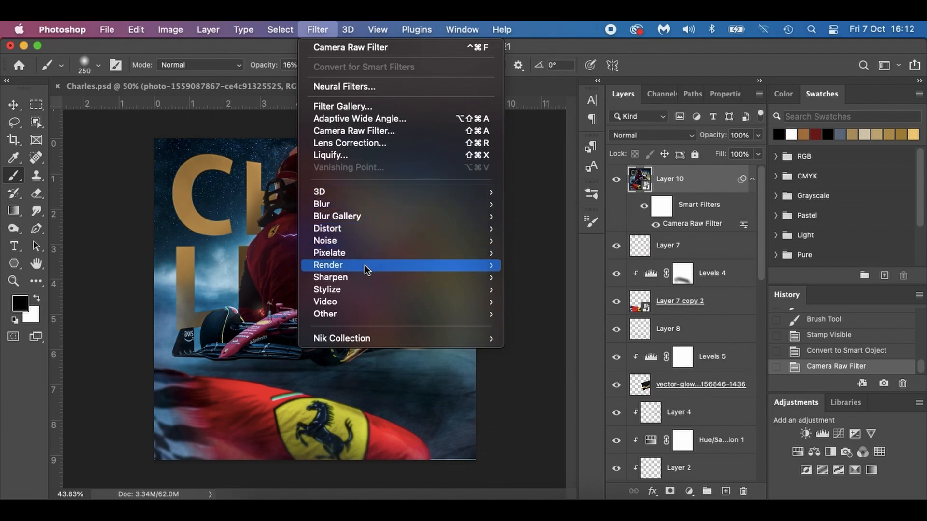
mouse_move(365, 266)
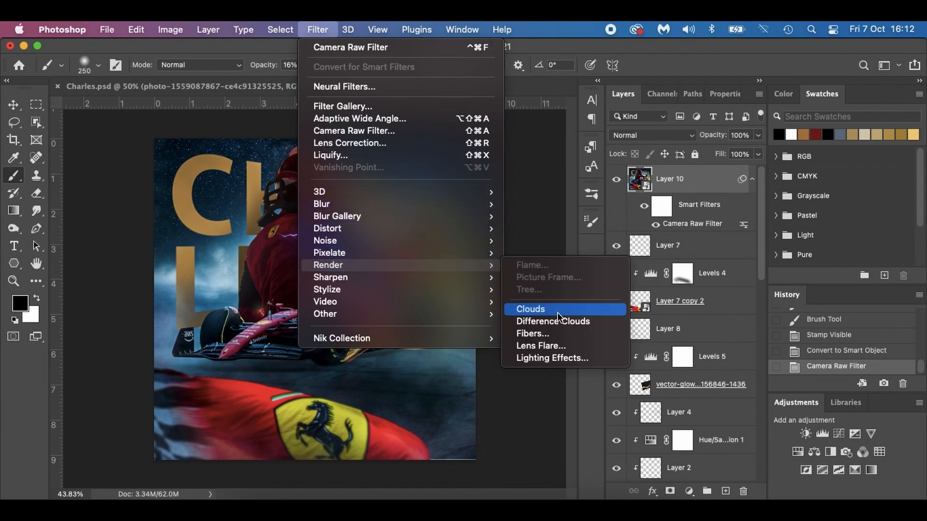
left_click(555, 344)
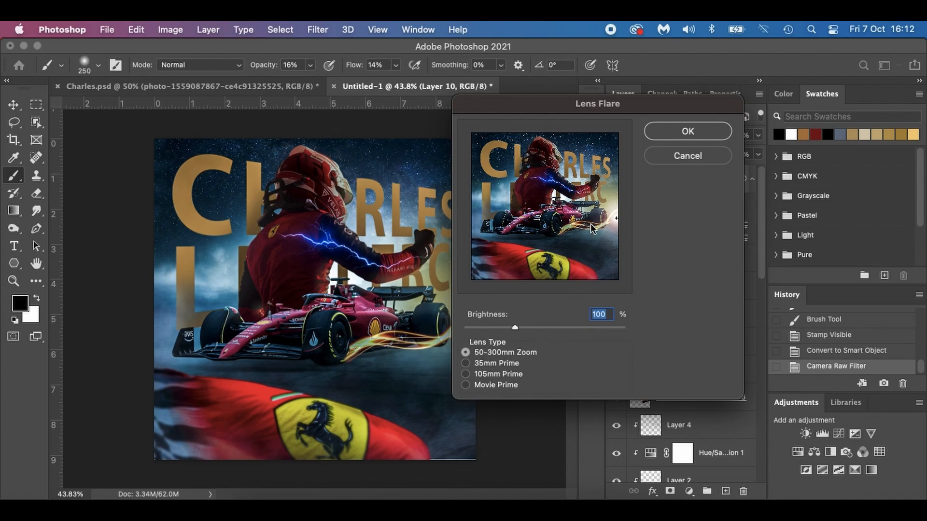
left_click_drag(615, 222, 619, 215)
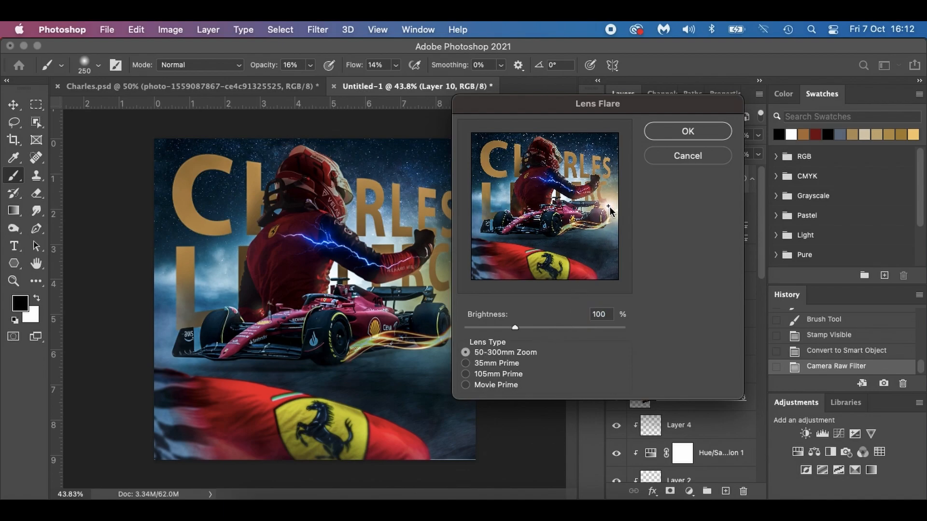
left_click(668, 138)
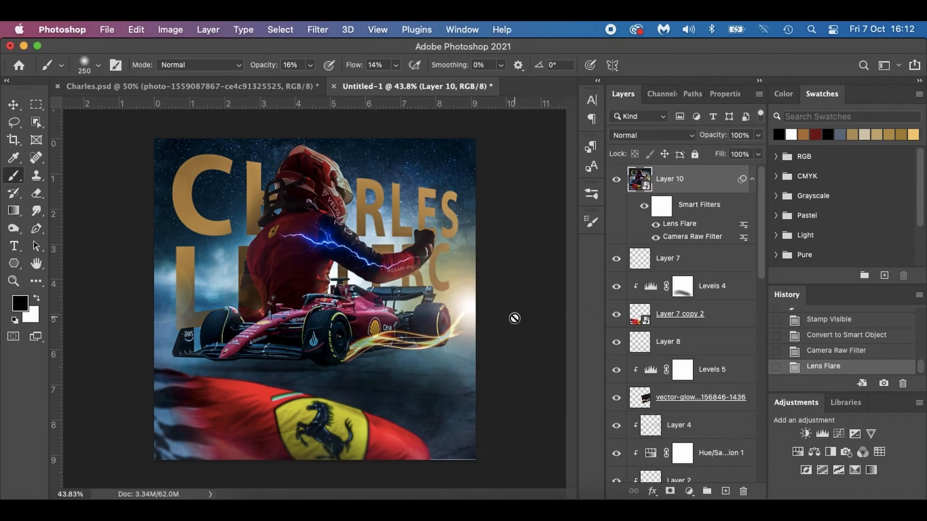
key("super+plus")
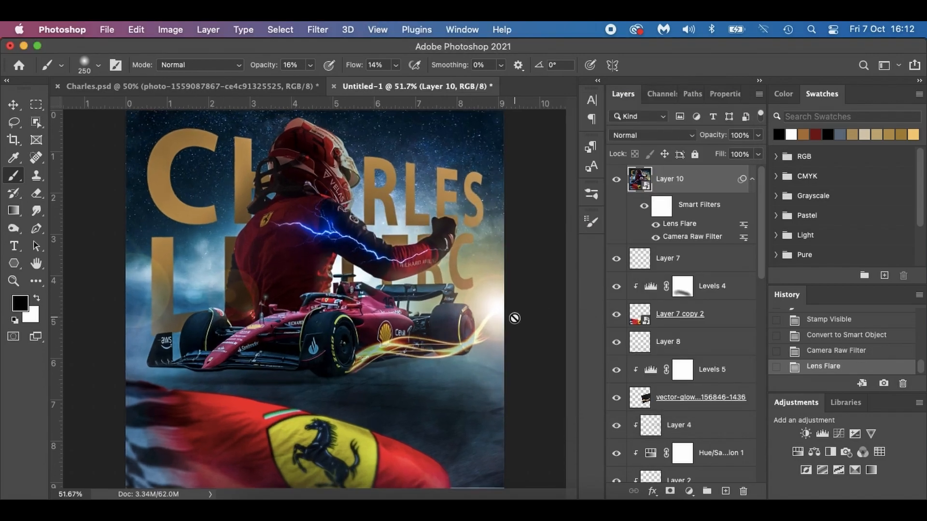
key("v")
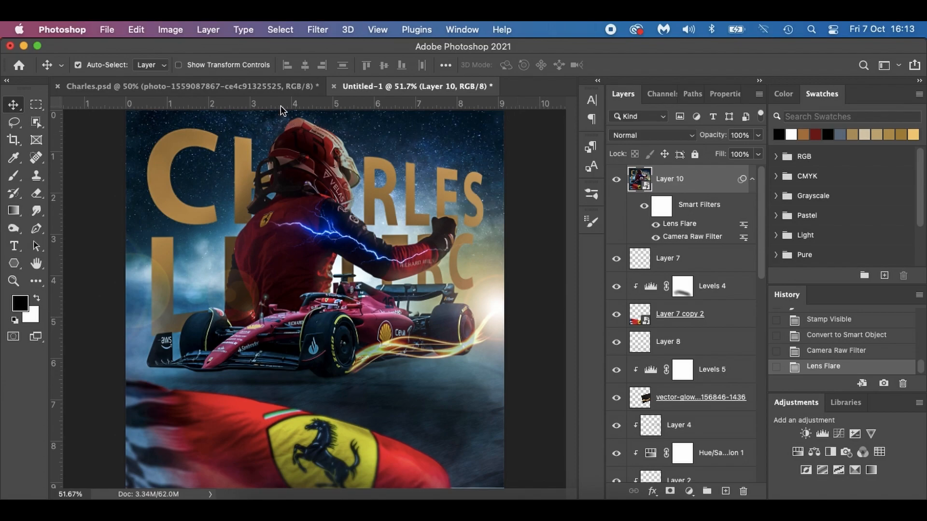
Switch to the finished Charles.psd poster and review its layer stack for comparison.
left_click(241, 82)
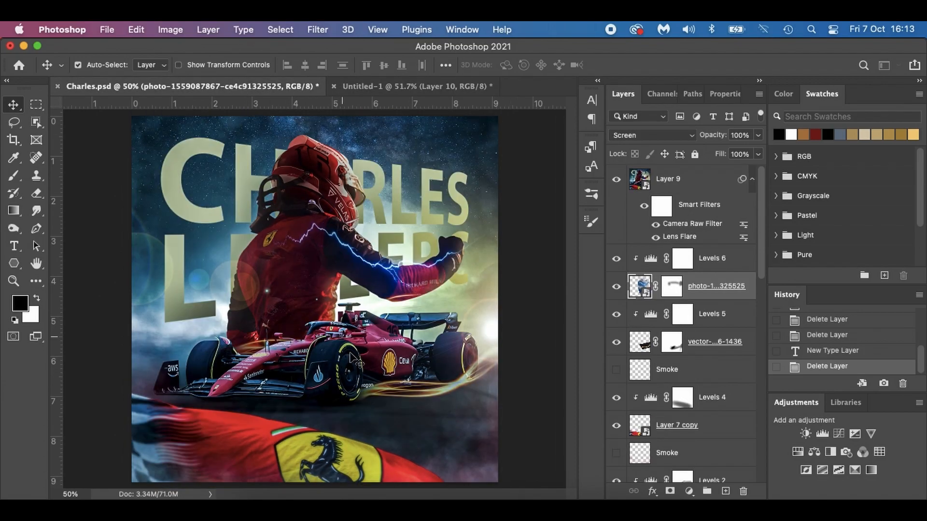
scroll(686, 331, "down", 15)
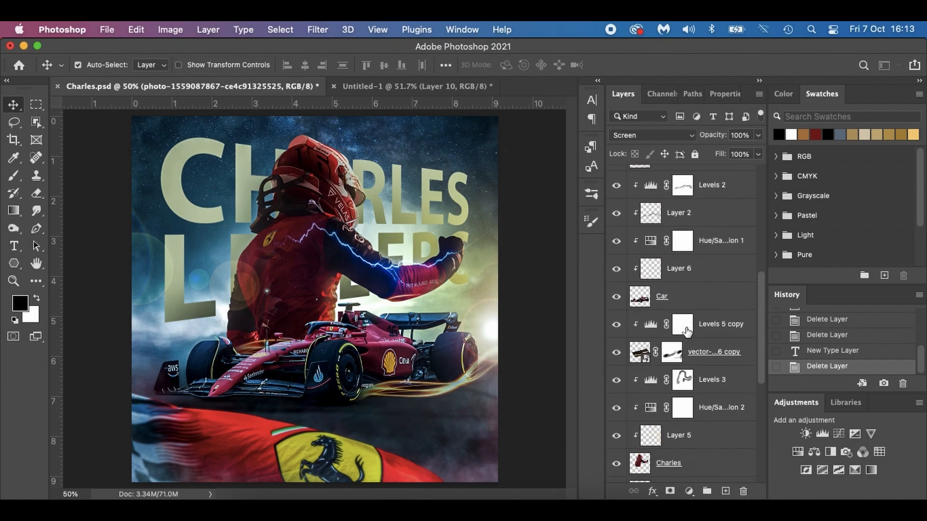
scroll(686, 332, "up", 15)
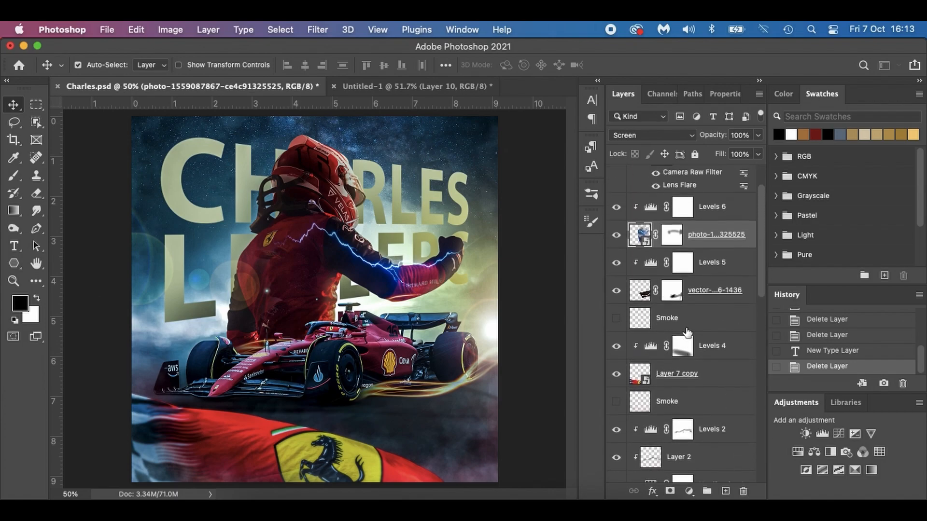